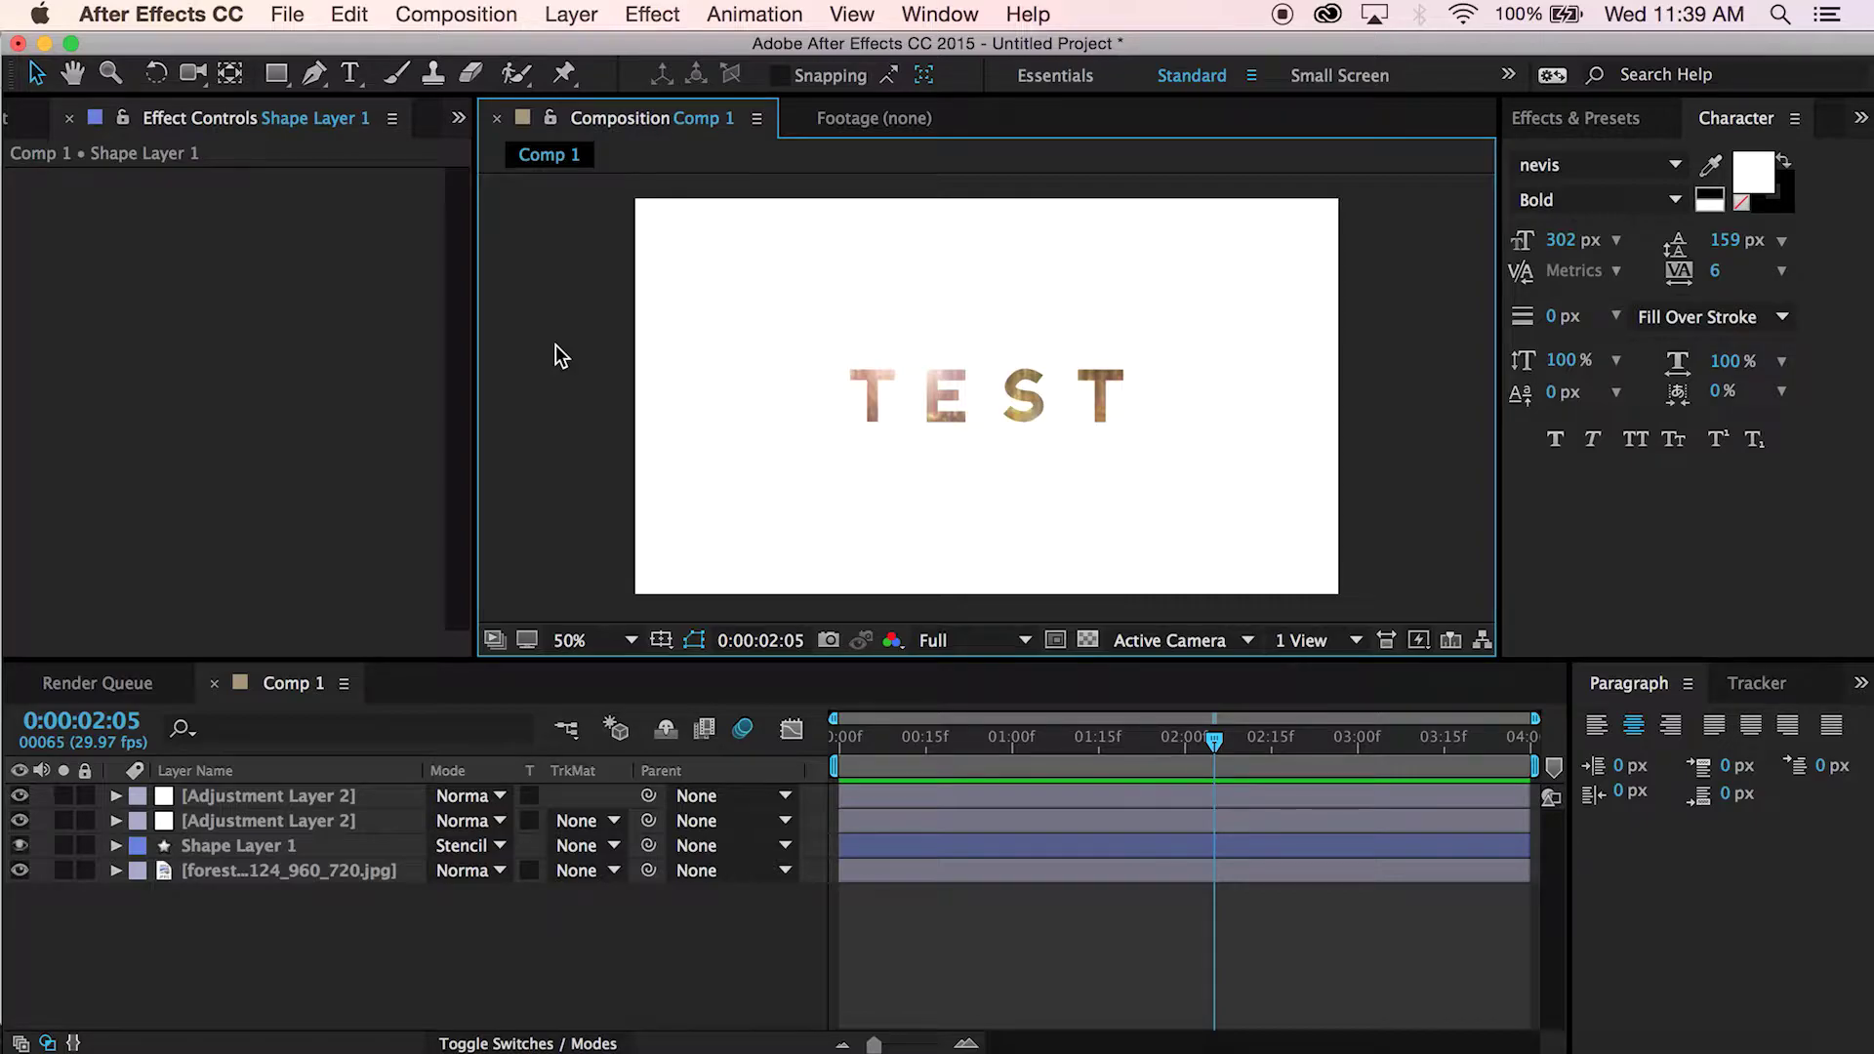
Return to 0:00, enable motion blur, and preview the stenciled TEST animation once through
left_click_drag(1030, 739, 742, 730)
left_click(741, 730)
key("space")
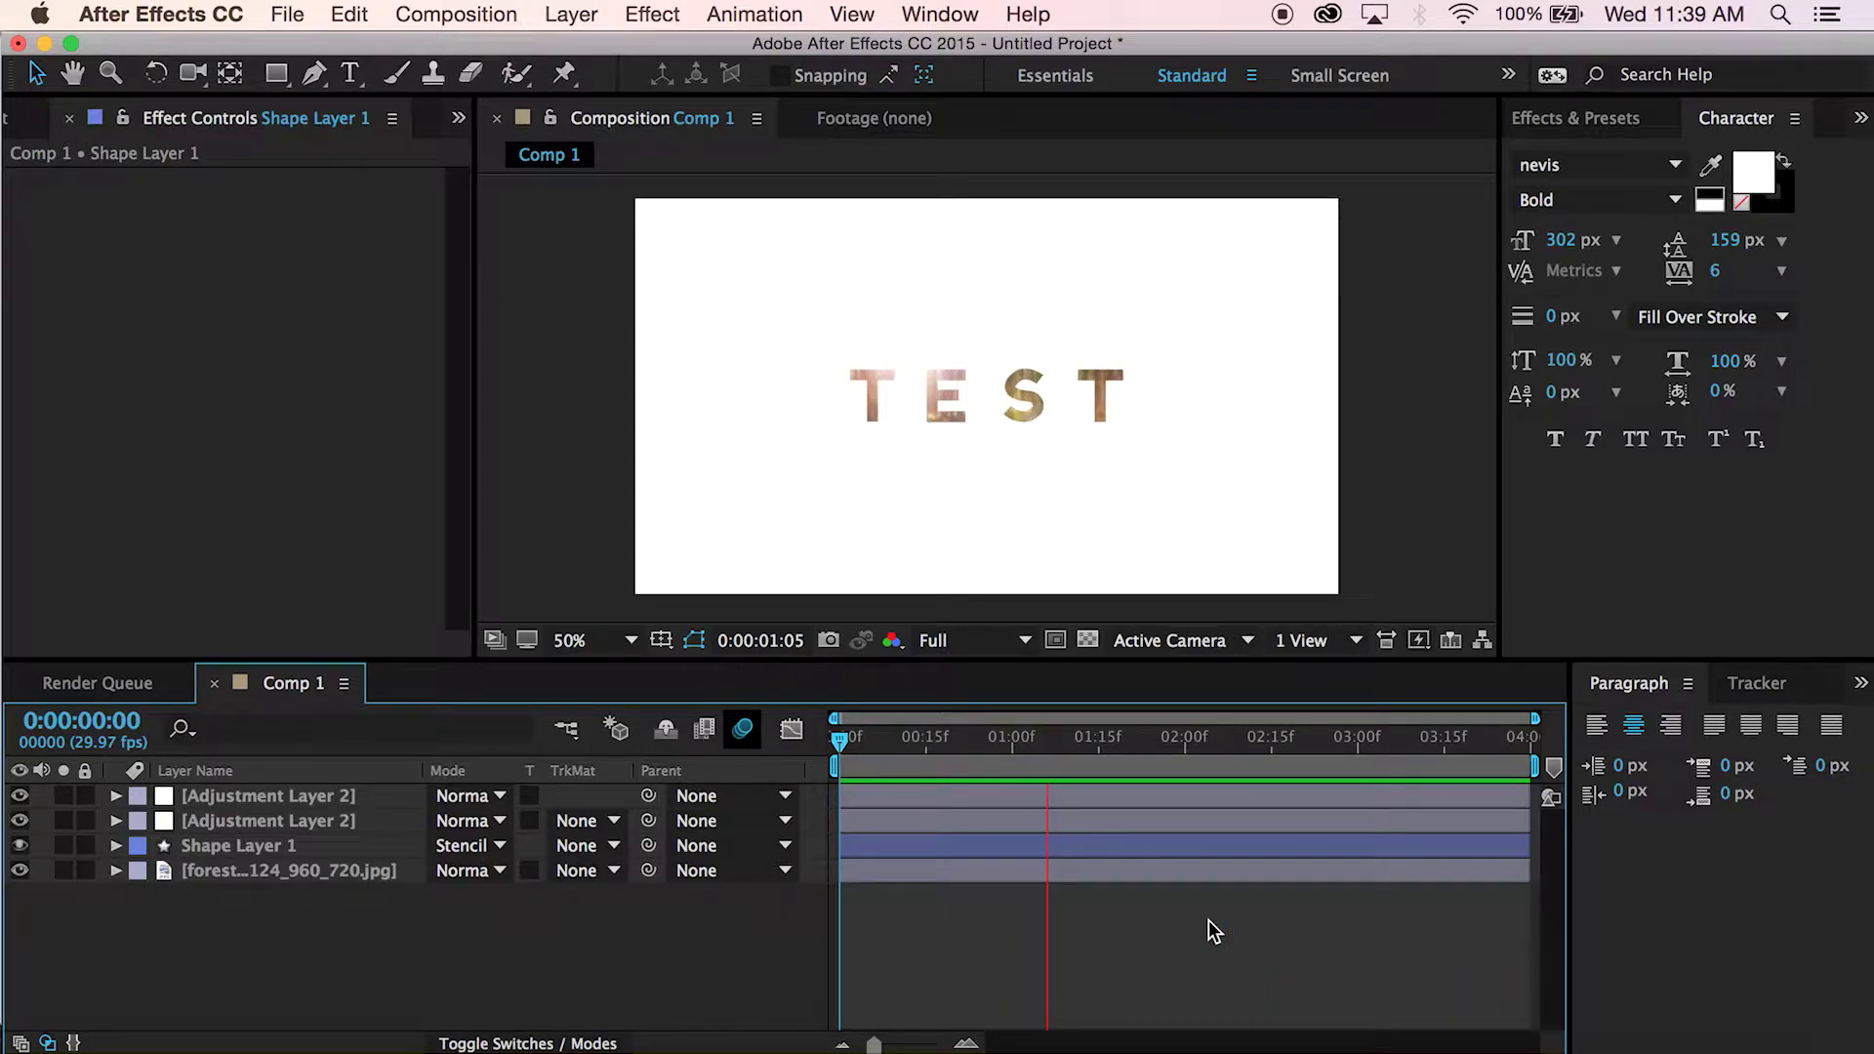
key("space")
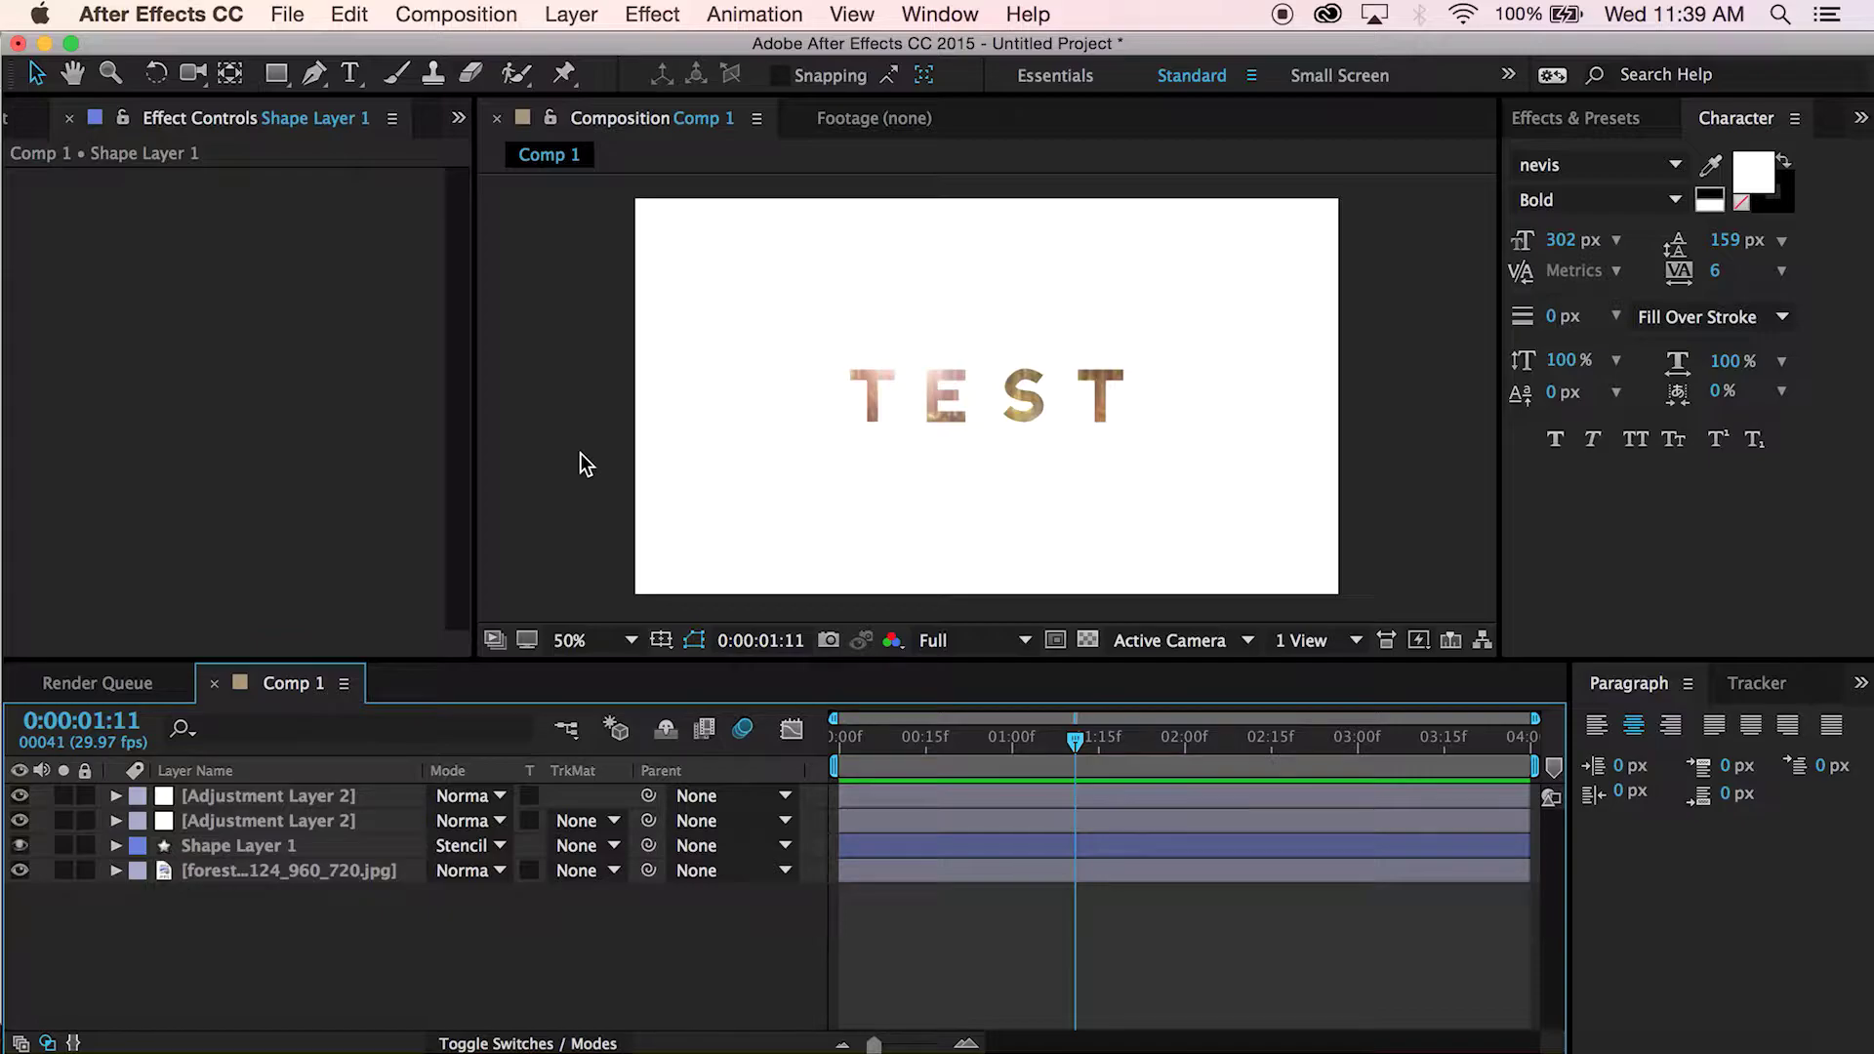
Create Comp 8 as HDTV 1080 29.97 with background colour 000000
key("super+n")
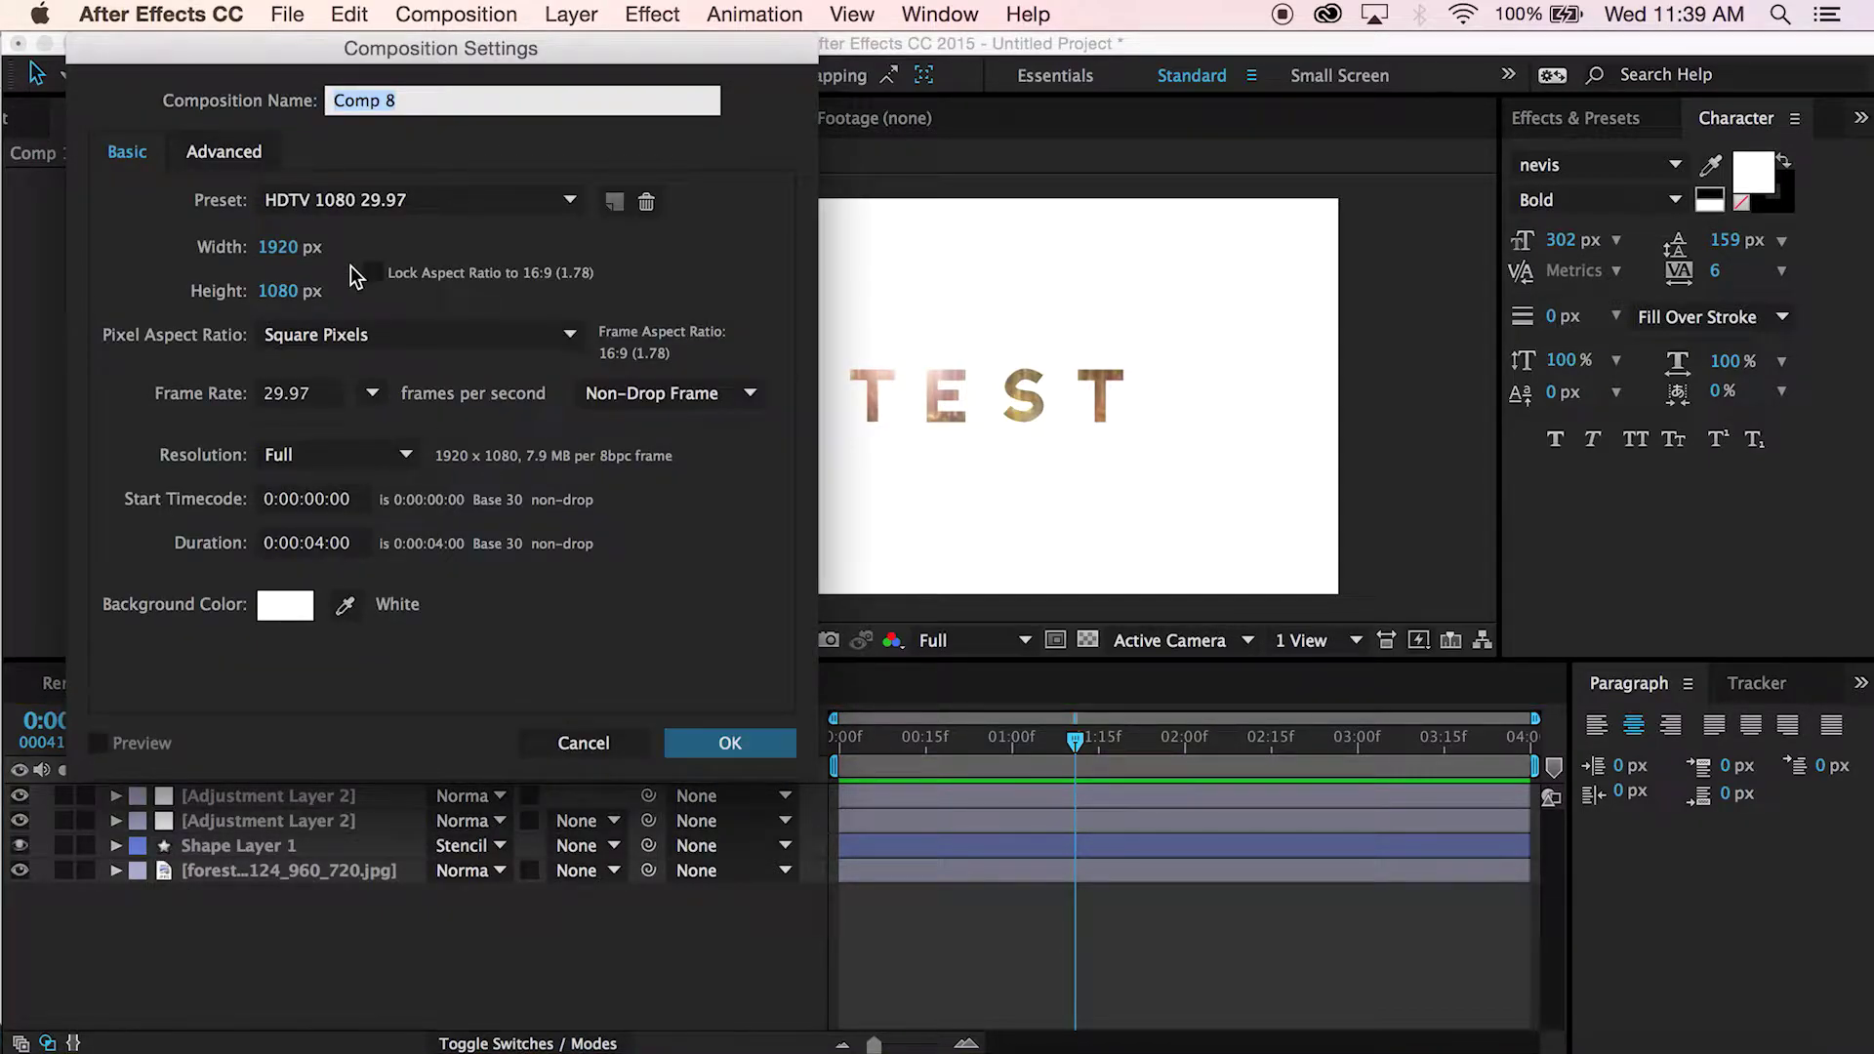
left_click(283, 611)
type("000000")
left_click(861, 399)
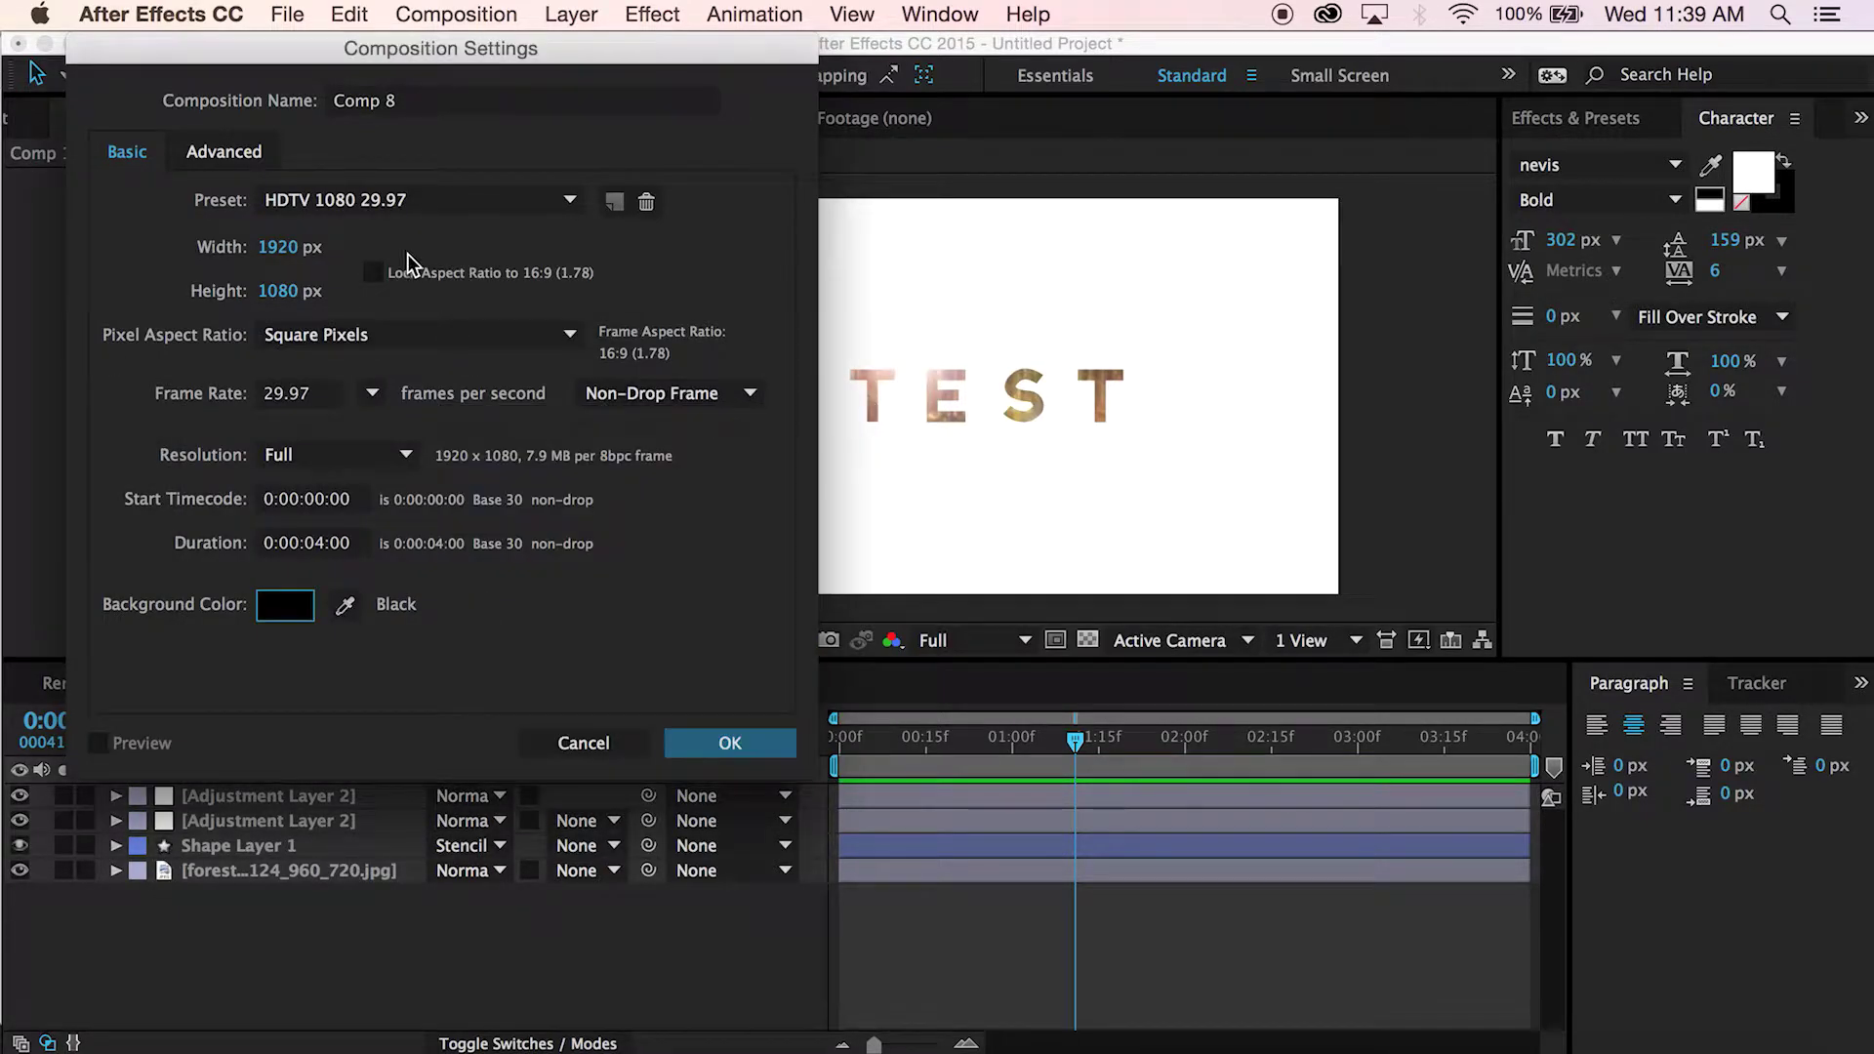
left_click(705, 741)
Add a text layer reading 'T E S T' in Comp 8
left_click(350, 73)
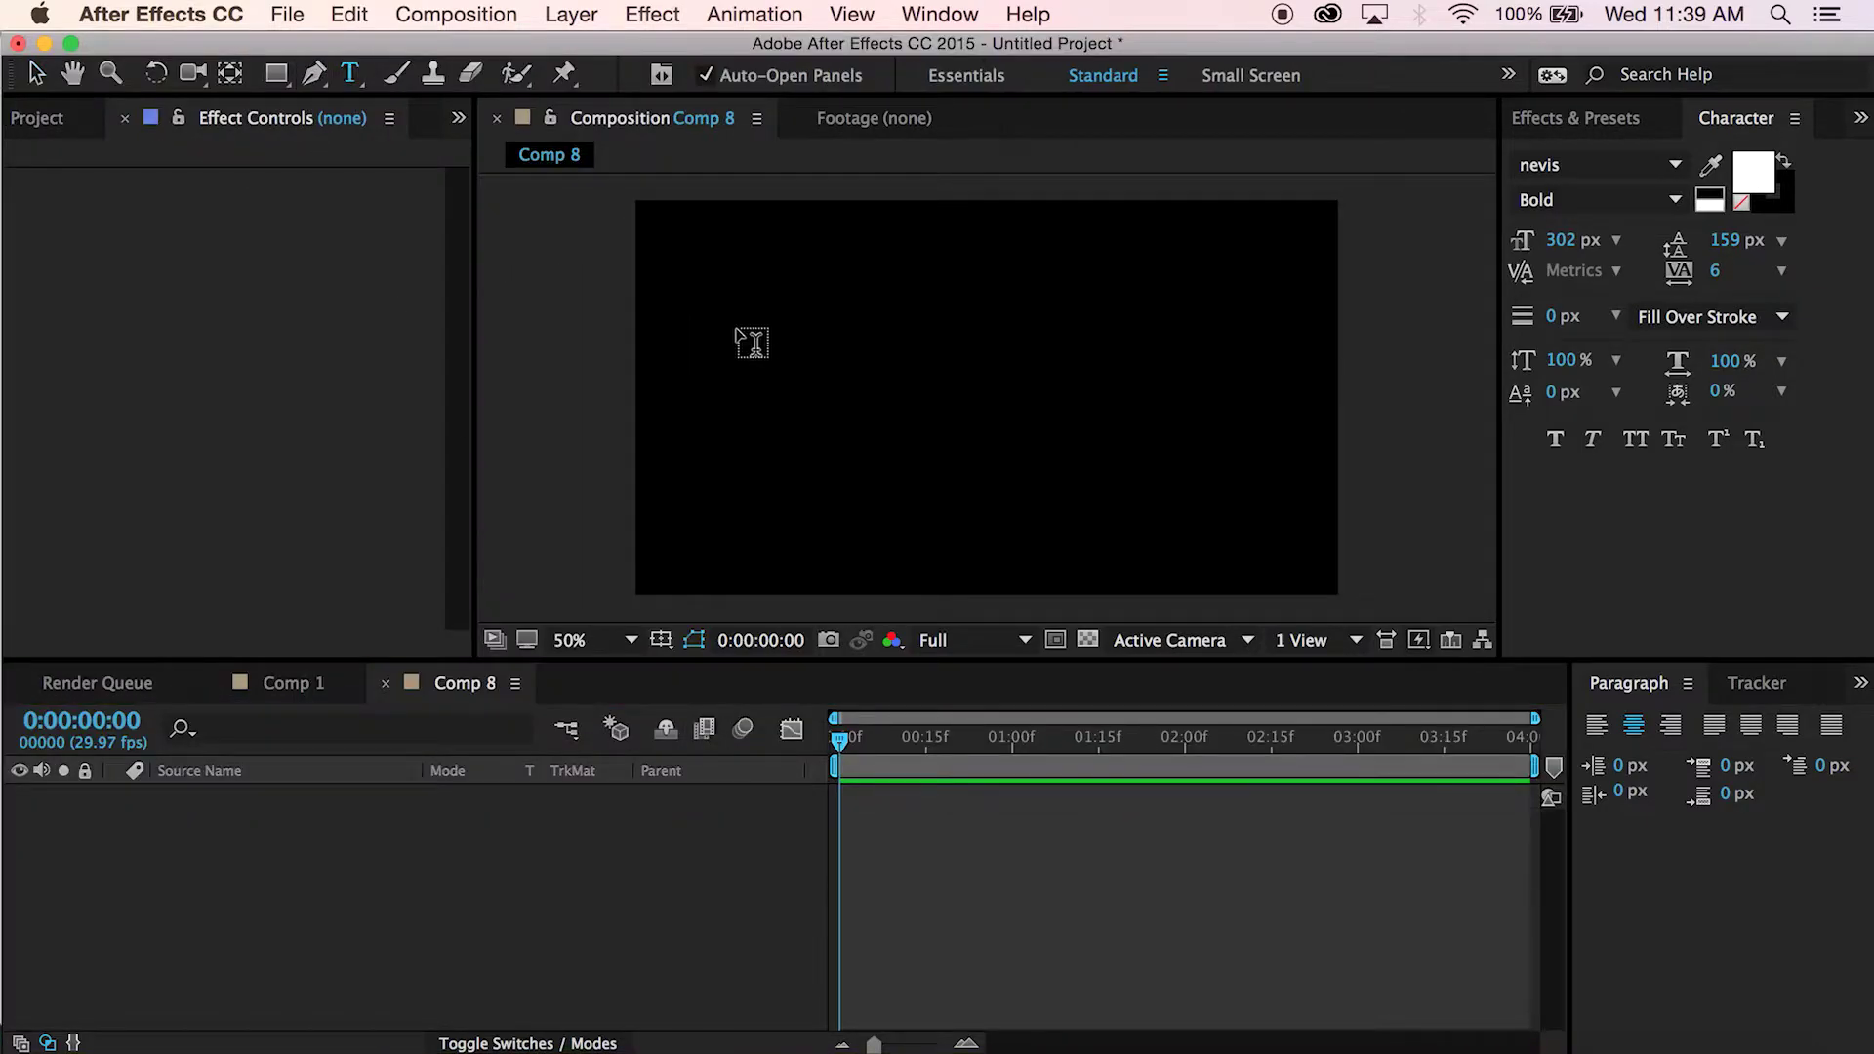
left_click(829, 375)
type("T E")
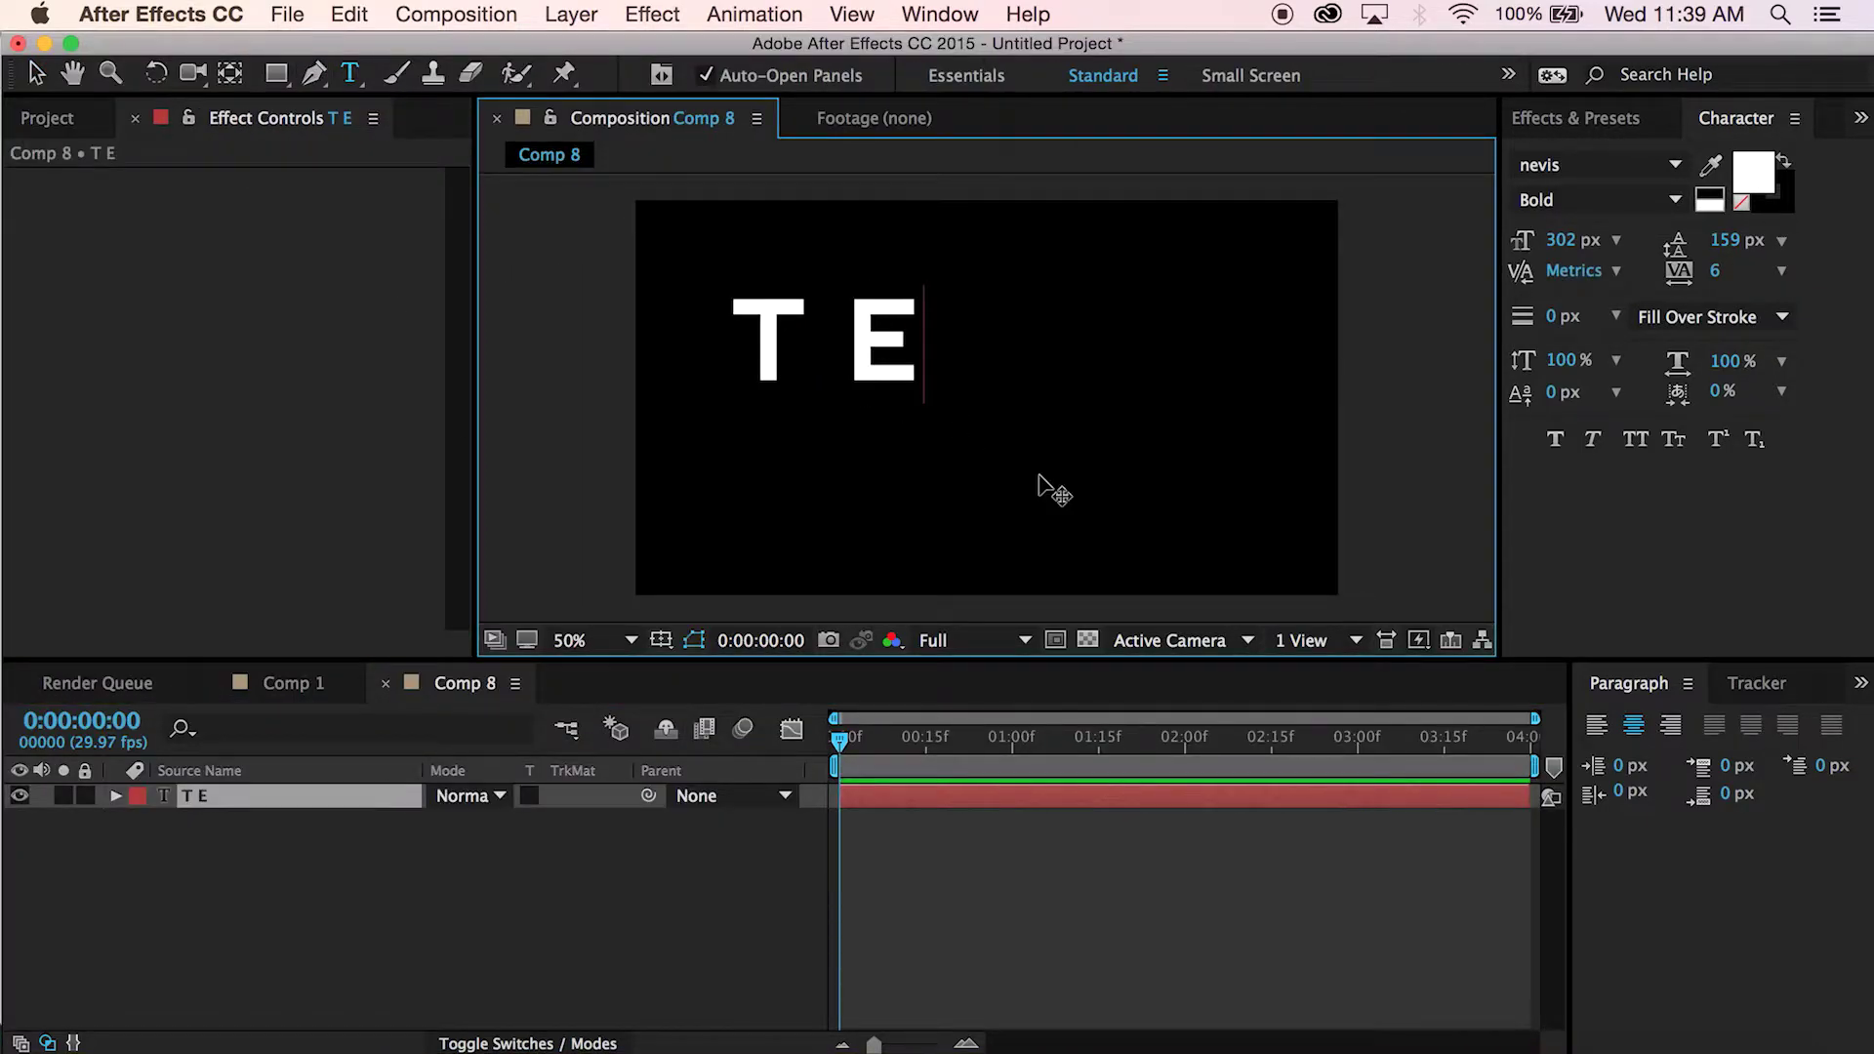
type(" S T")
left_click(36, 73)
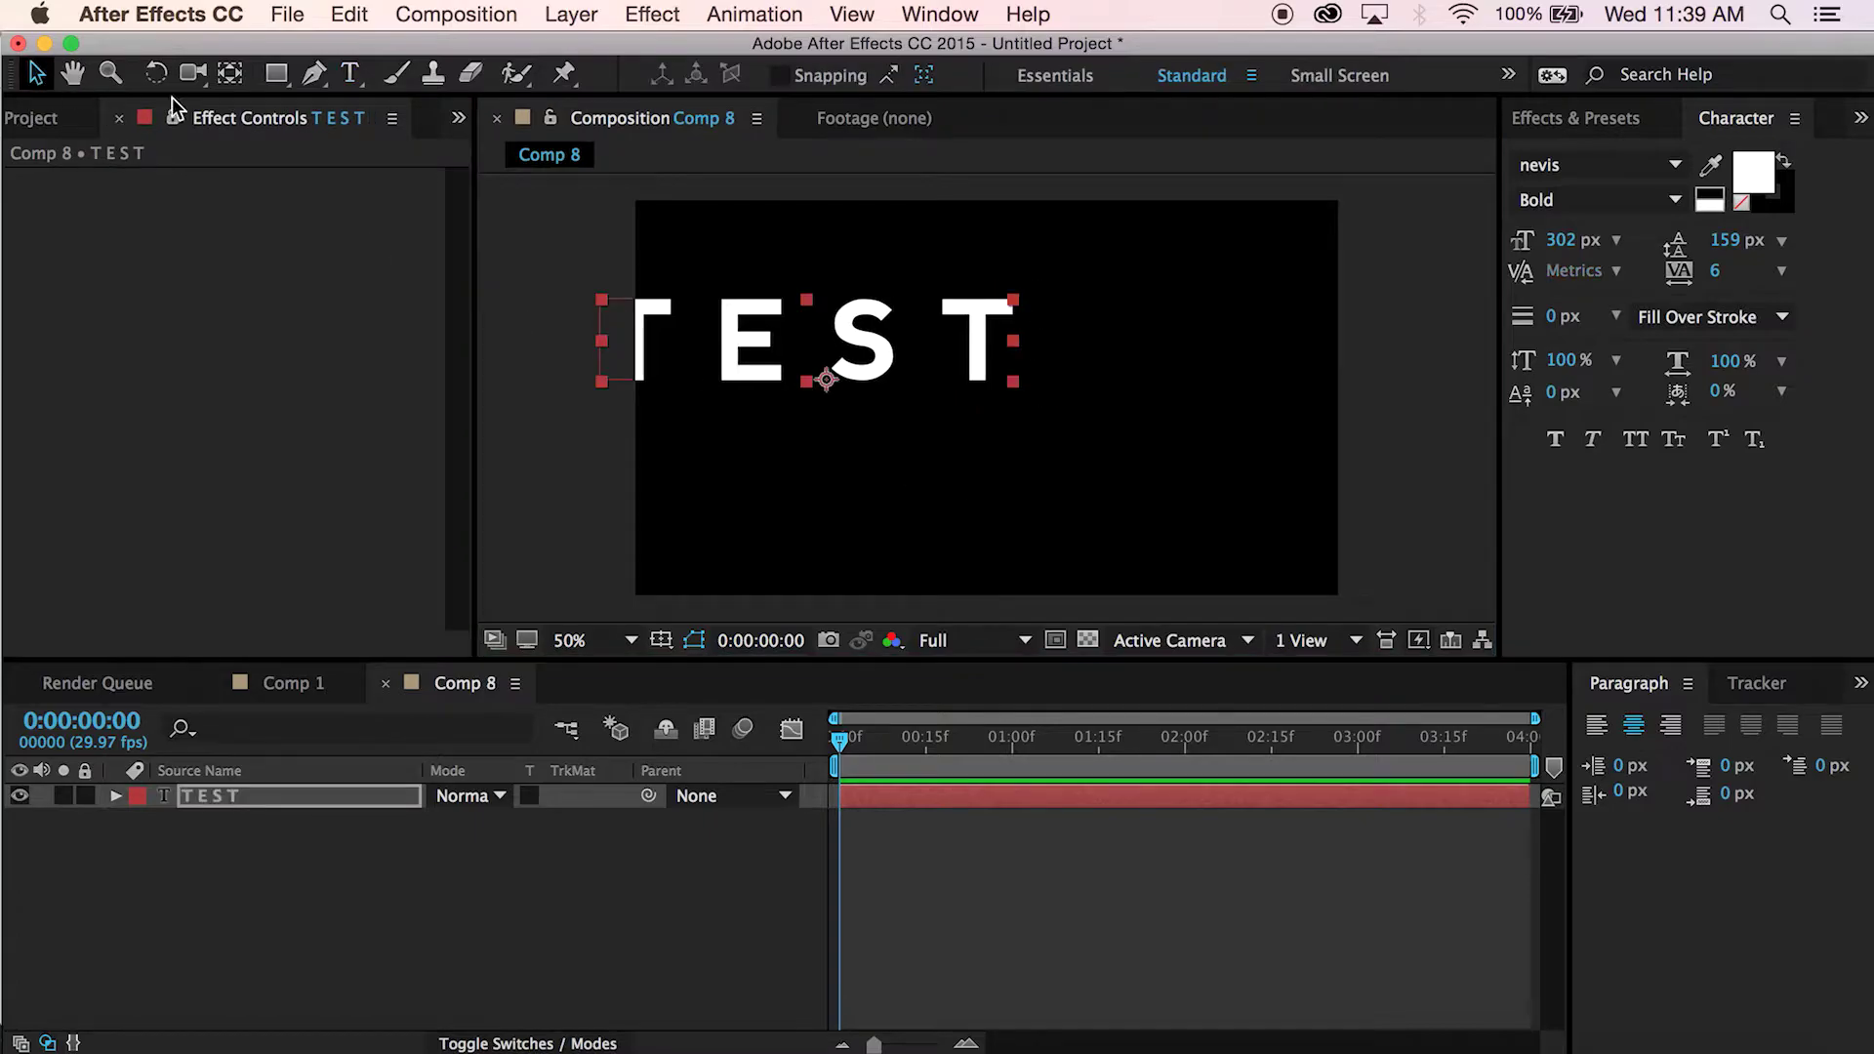
Centre the TEST layer horizontally and vertically with the Align panel
left_click(1861, 683)
left_click(1785, 783)
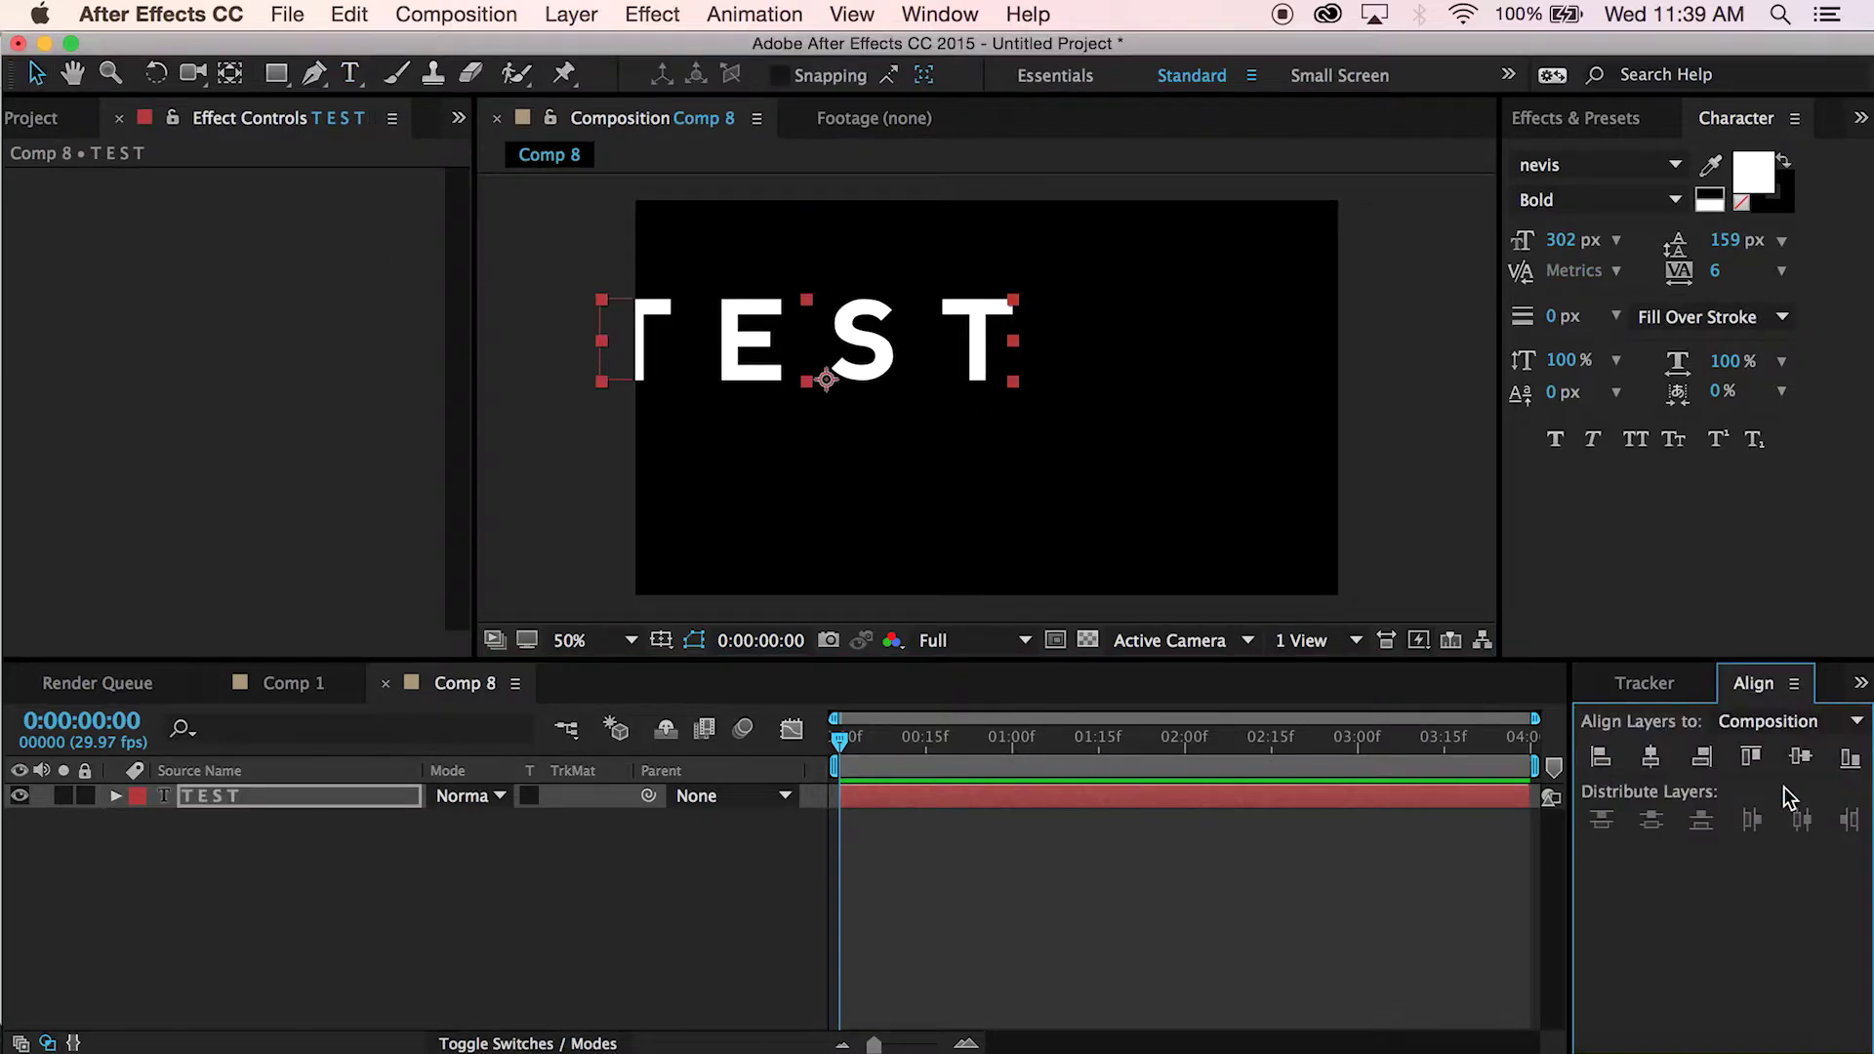
left_click(1659, 756)
left_click(1801, 756)
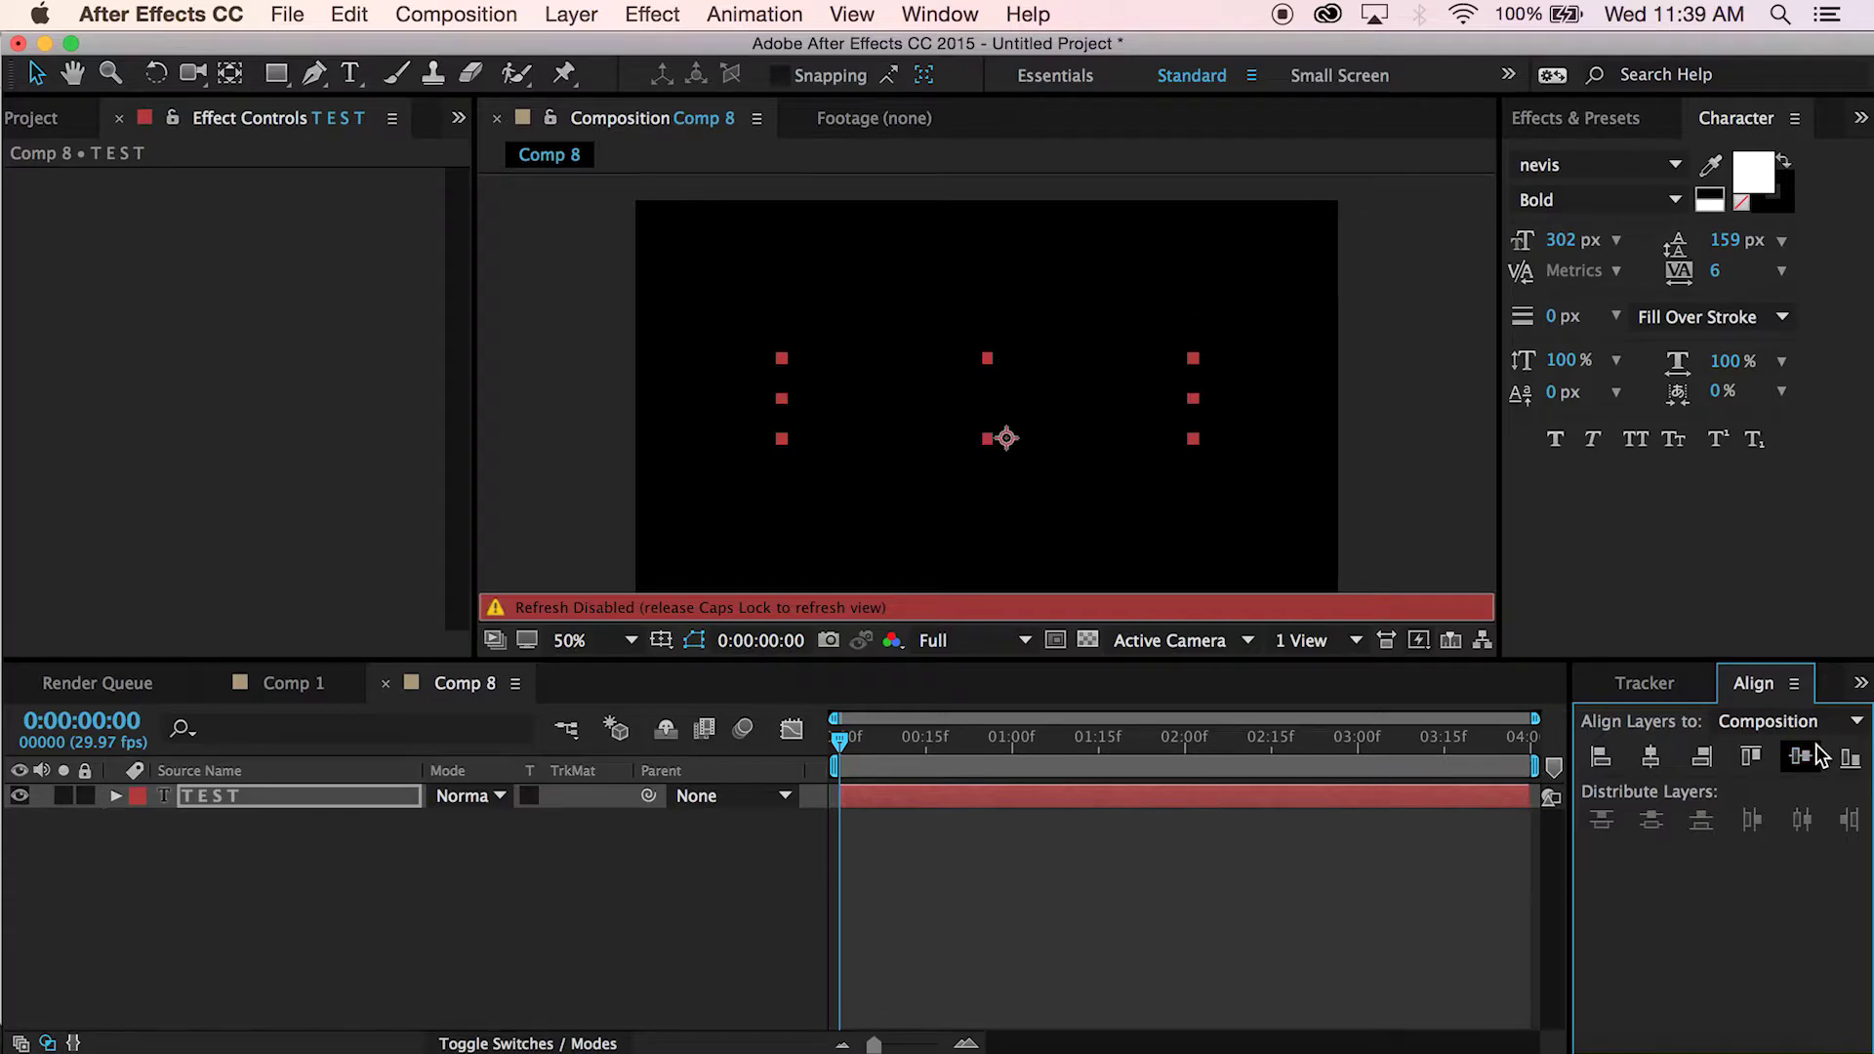
left_click(301, 933)
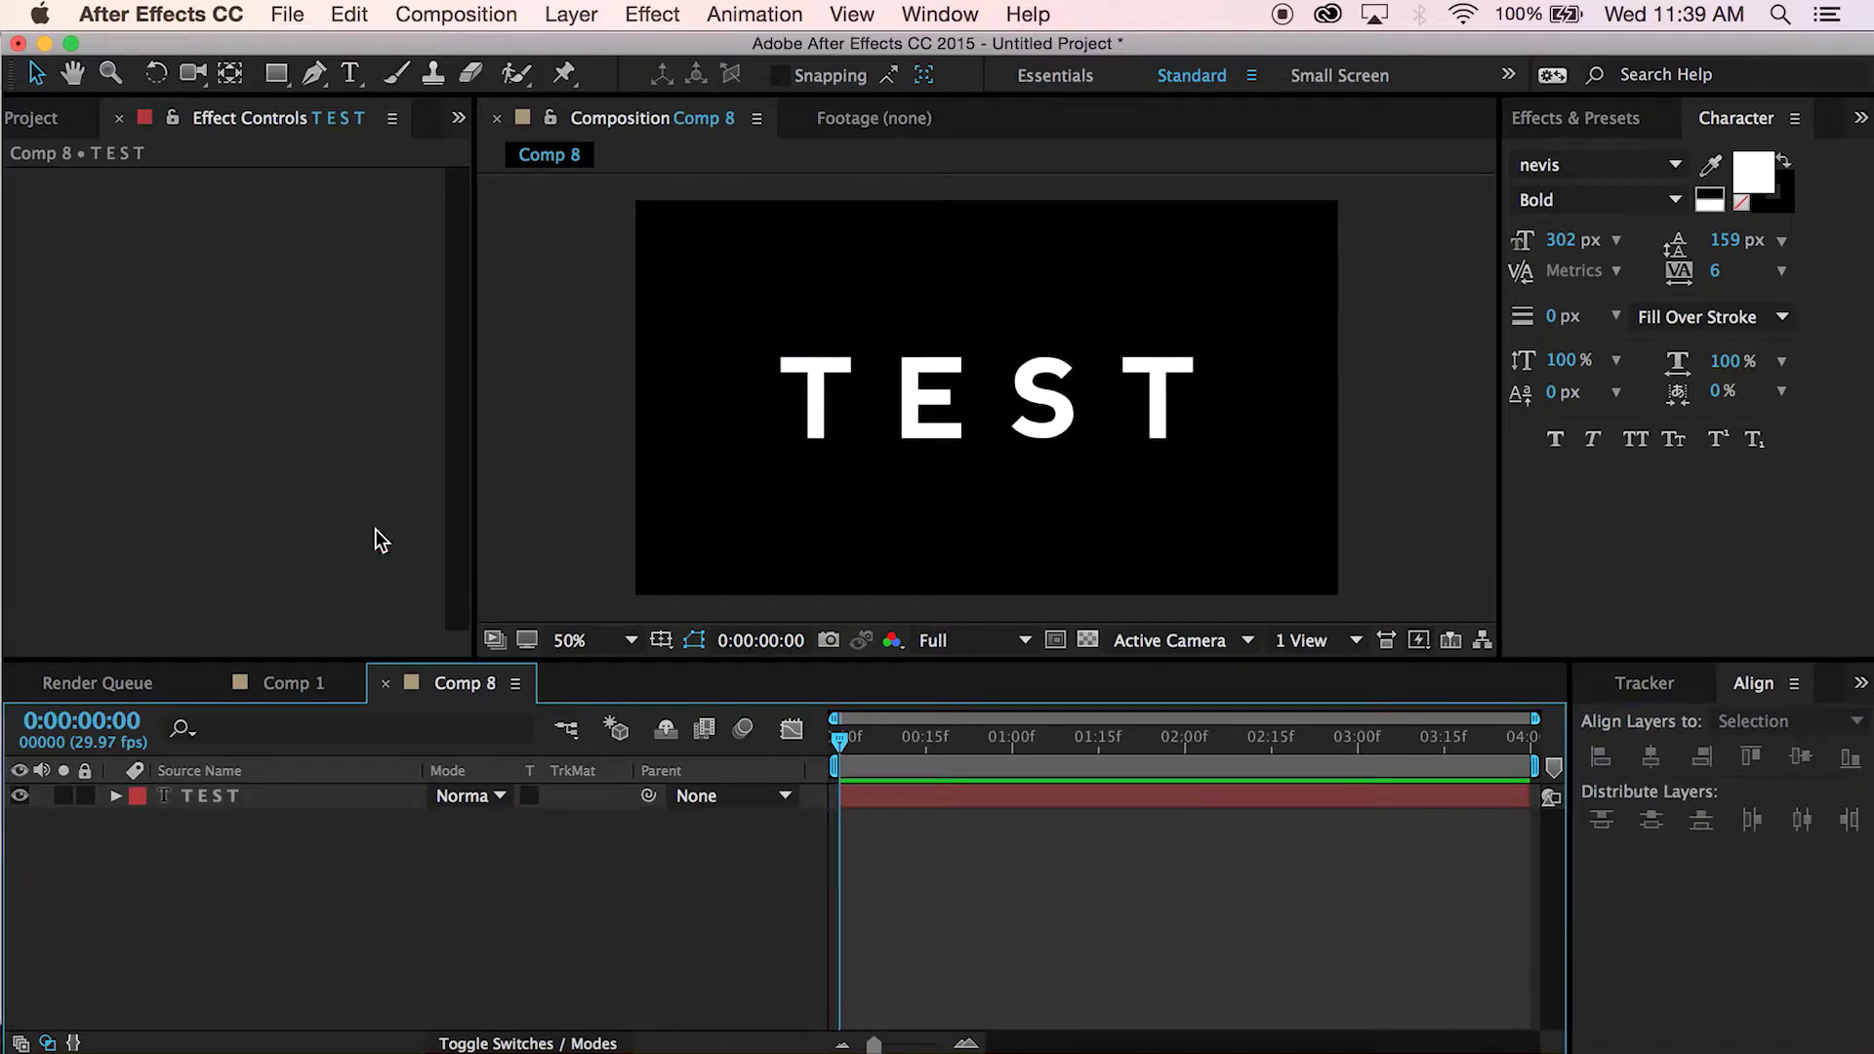
left_click(314, 73)
Zoom in on the T, set no fill and a 30 px solid stroke, and place the first point at its top
key("period")
key("period")
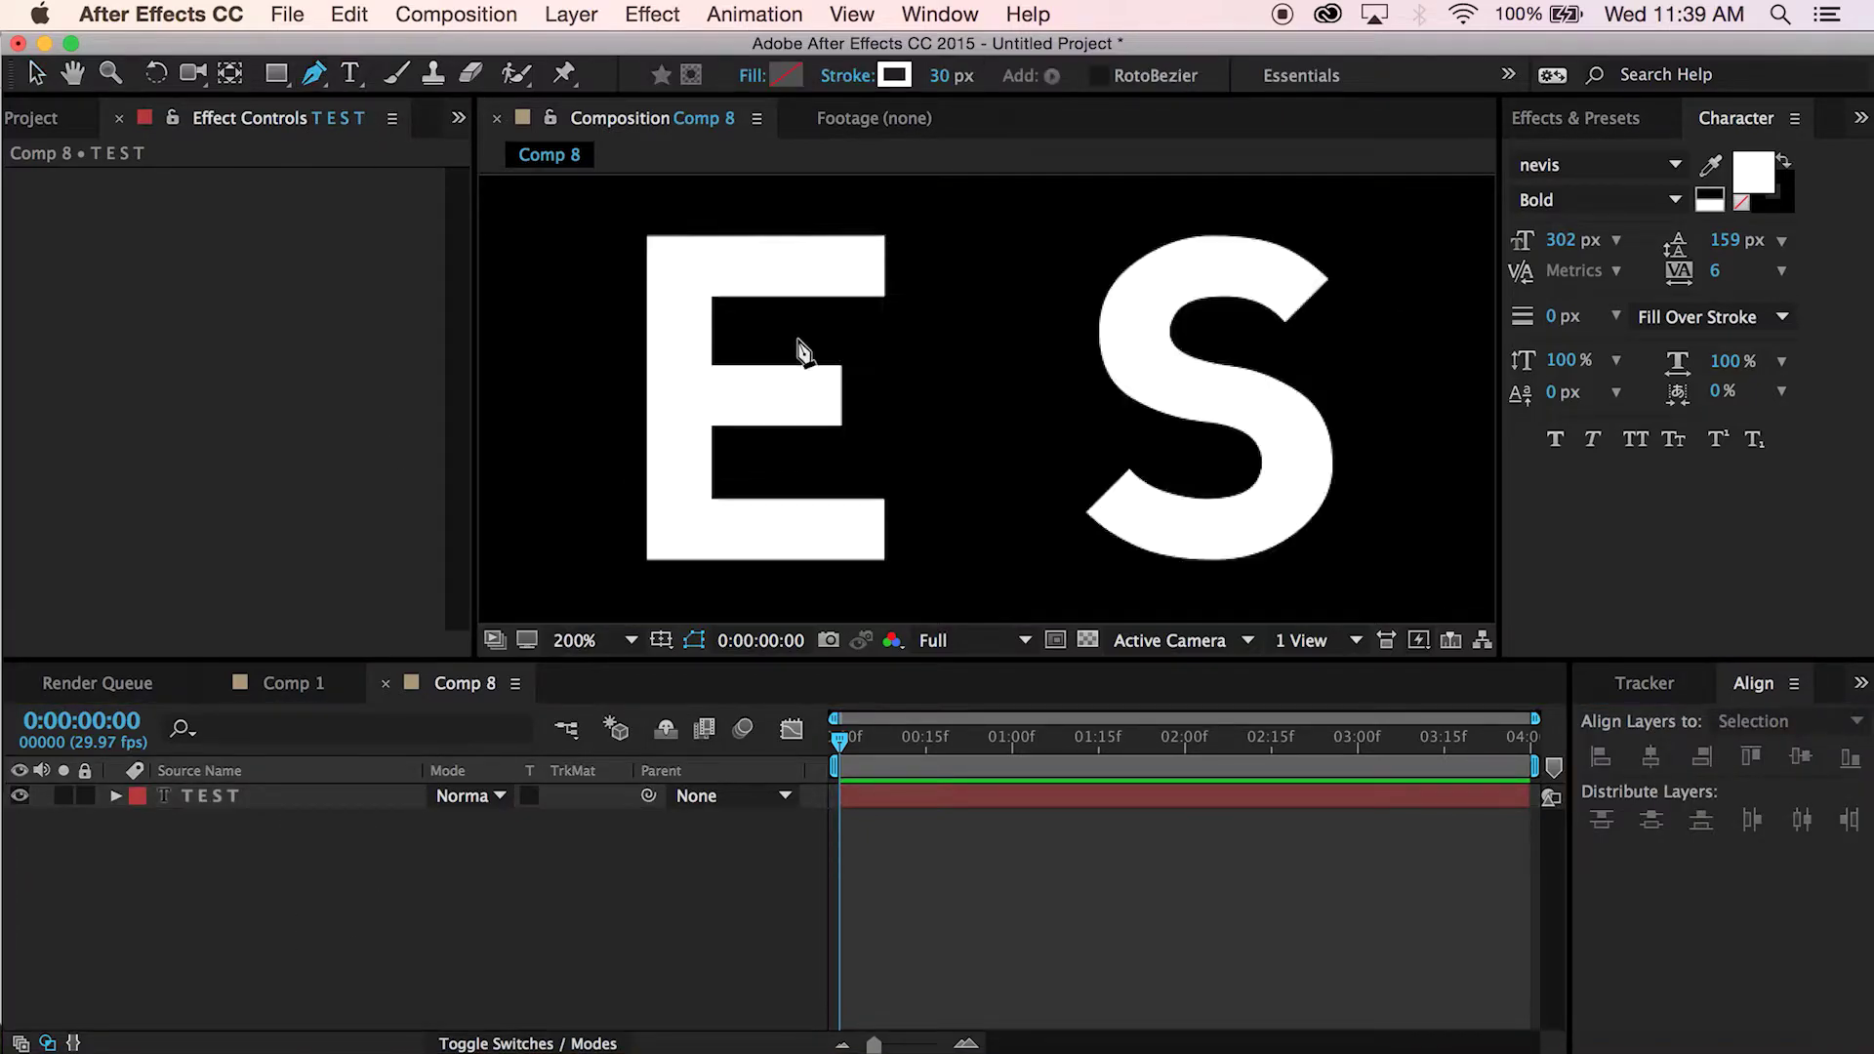
left_click_drag(802, 351, 1338, 422)
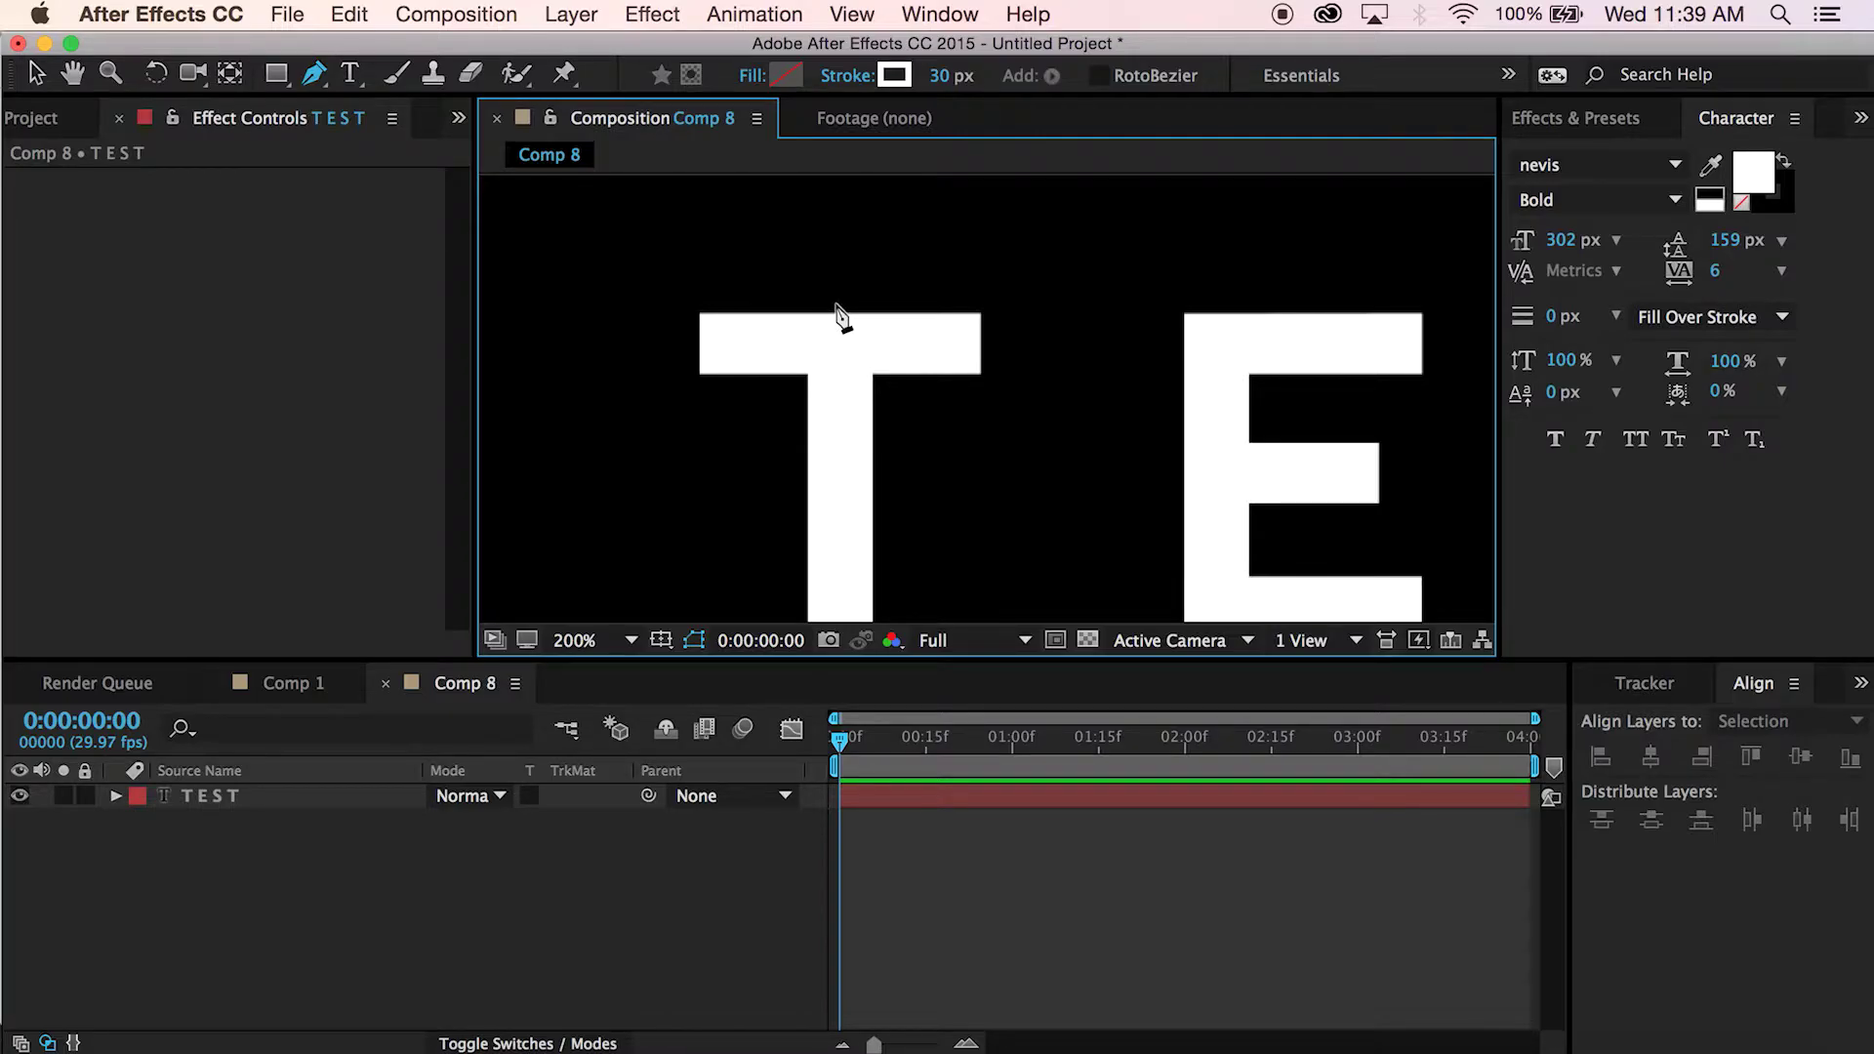
left_click(751, 78)
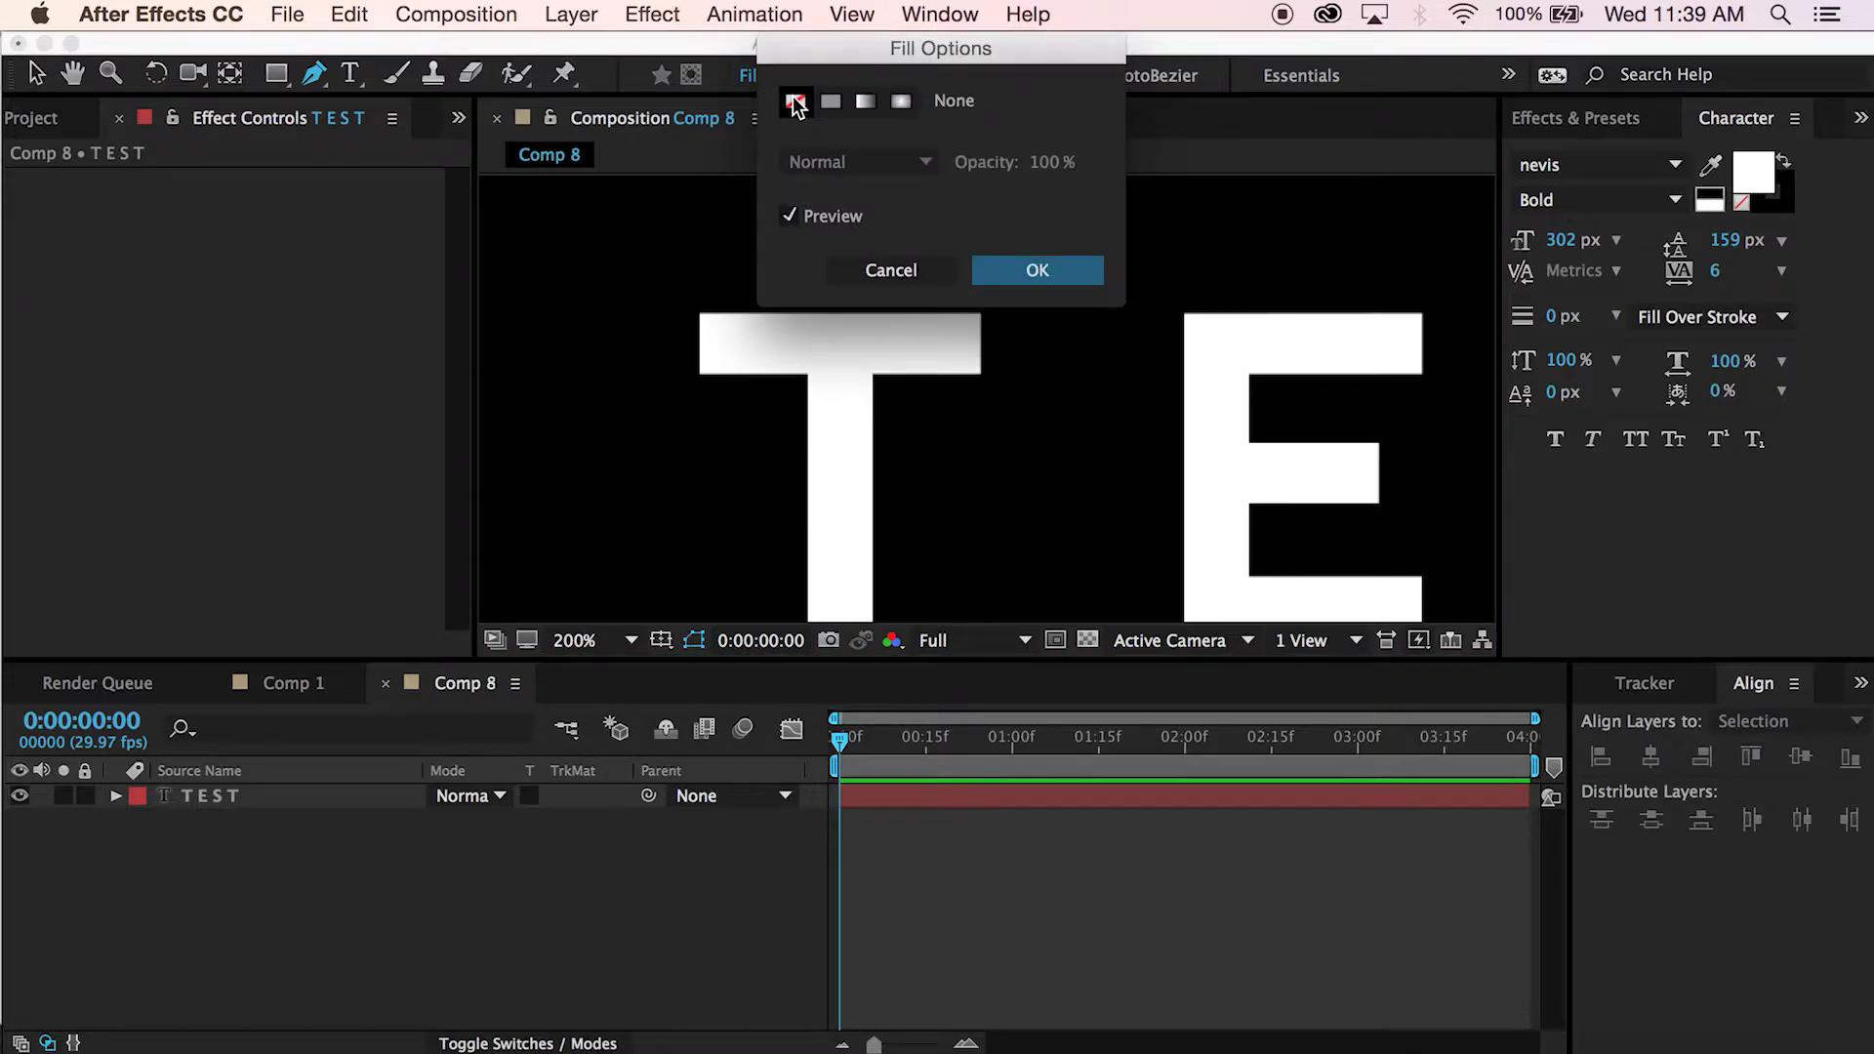
left_click(1022, 276)
left_click(849, 78)
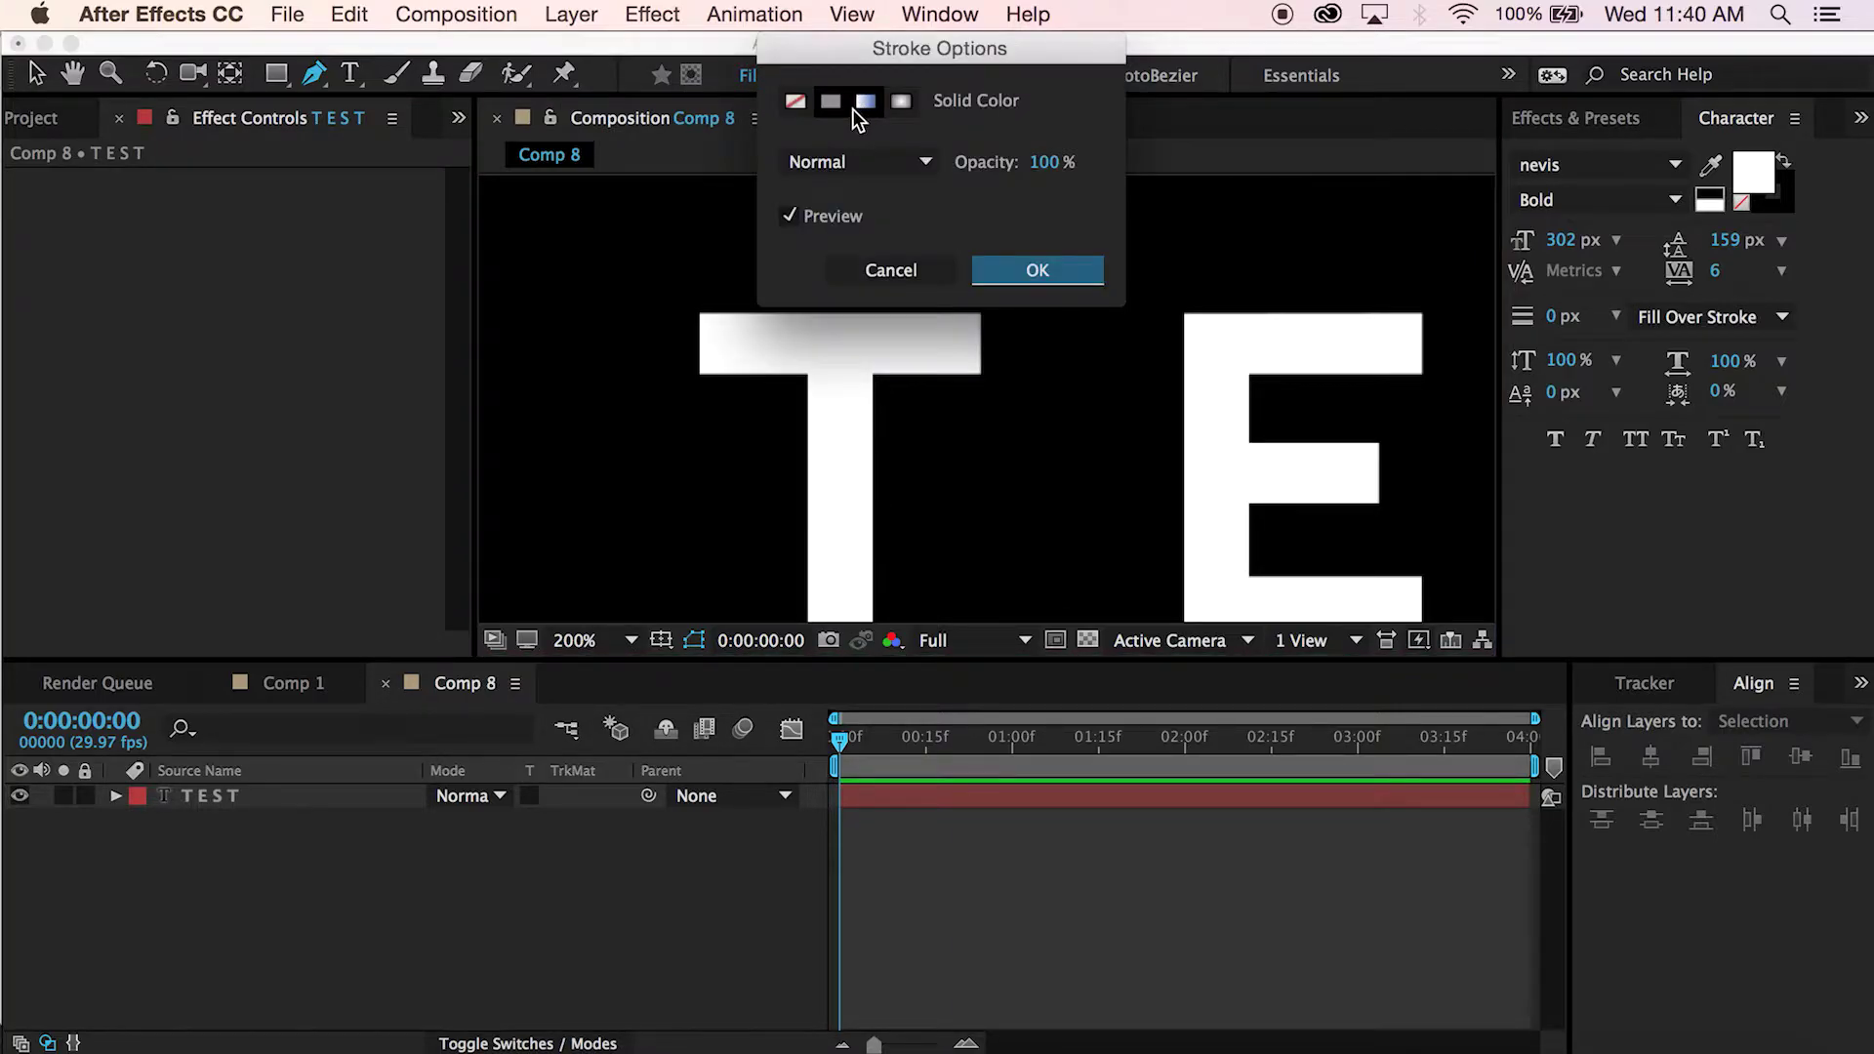
left_click(995, 273)
left_click_drag(939, 76, 967, 76)
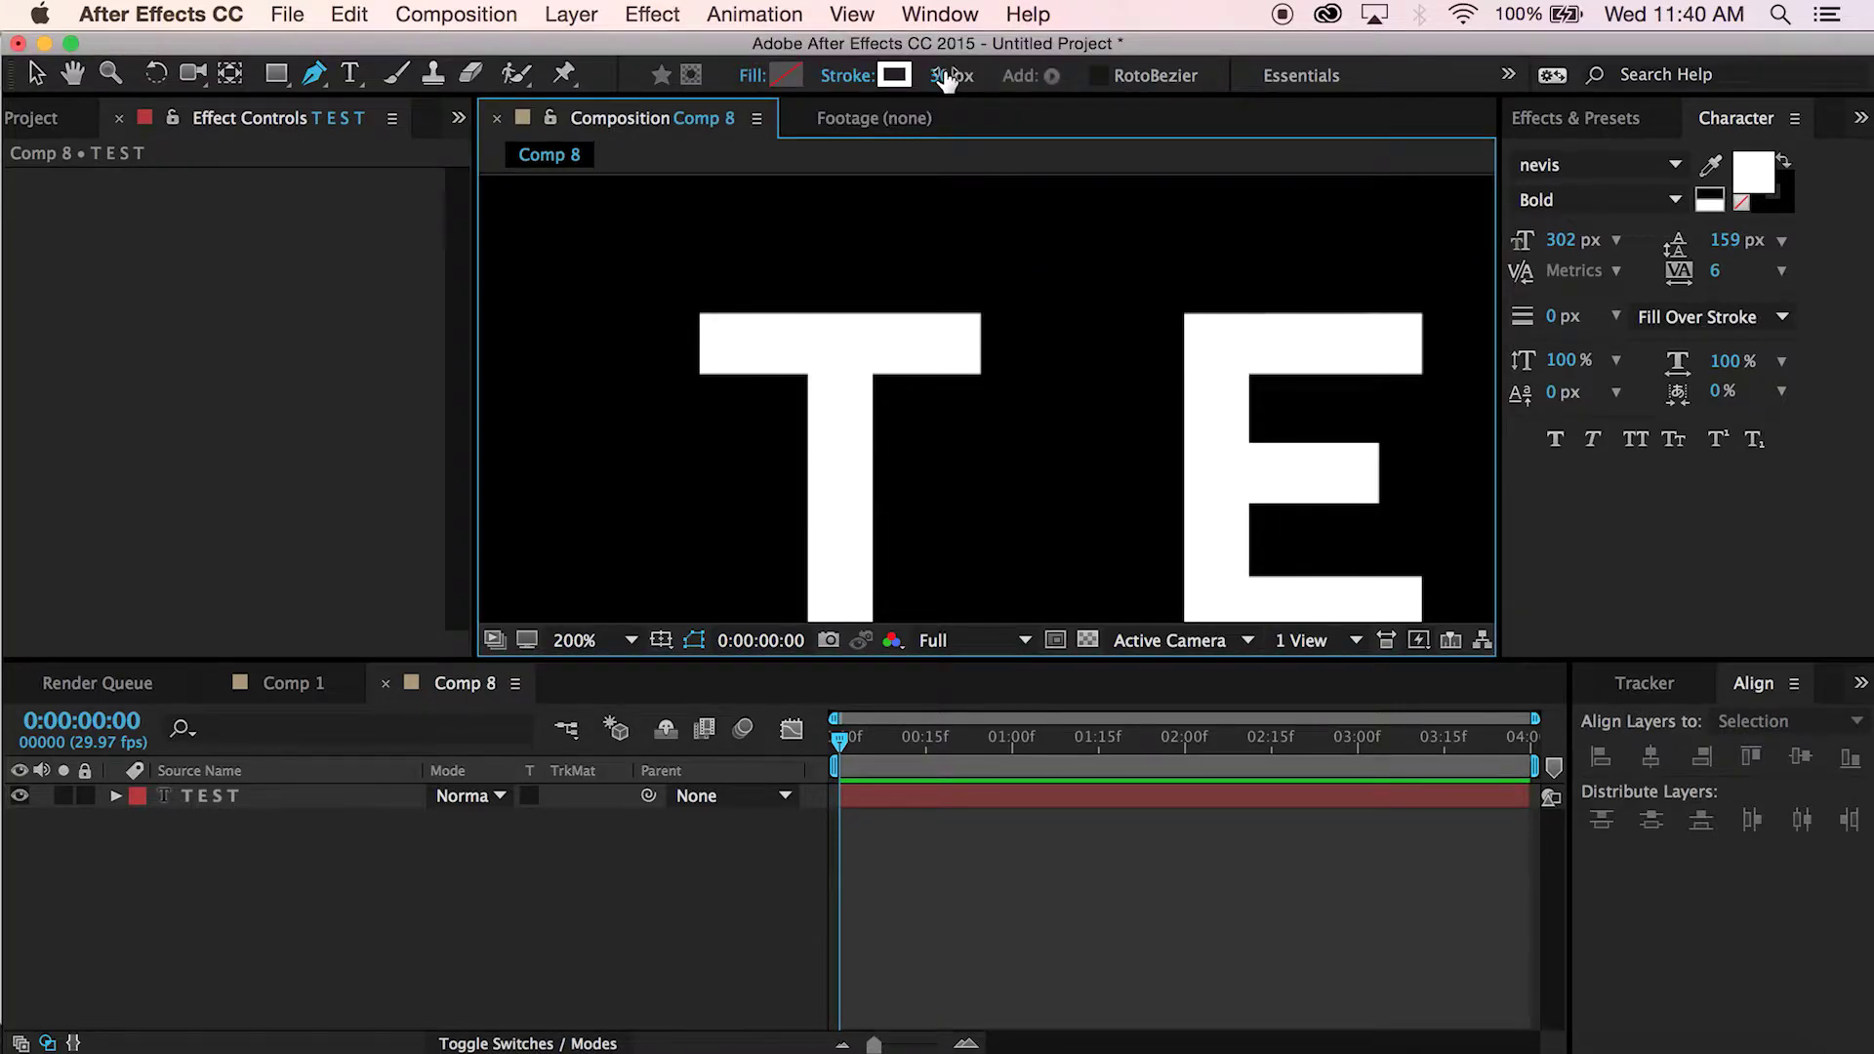
left_click(836, 309)
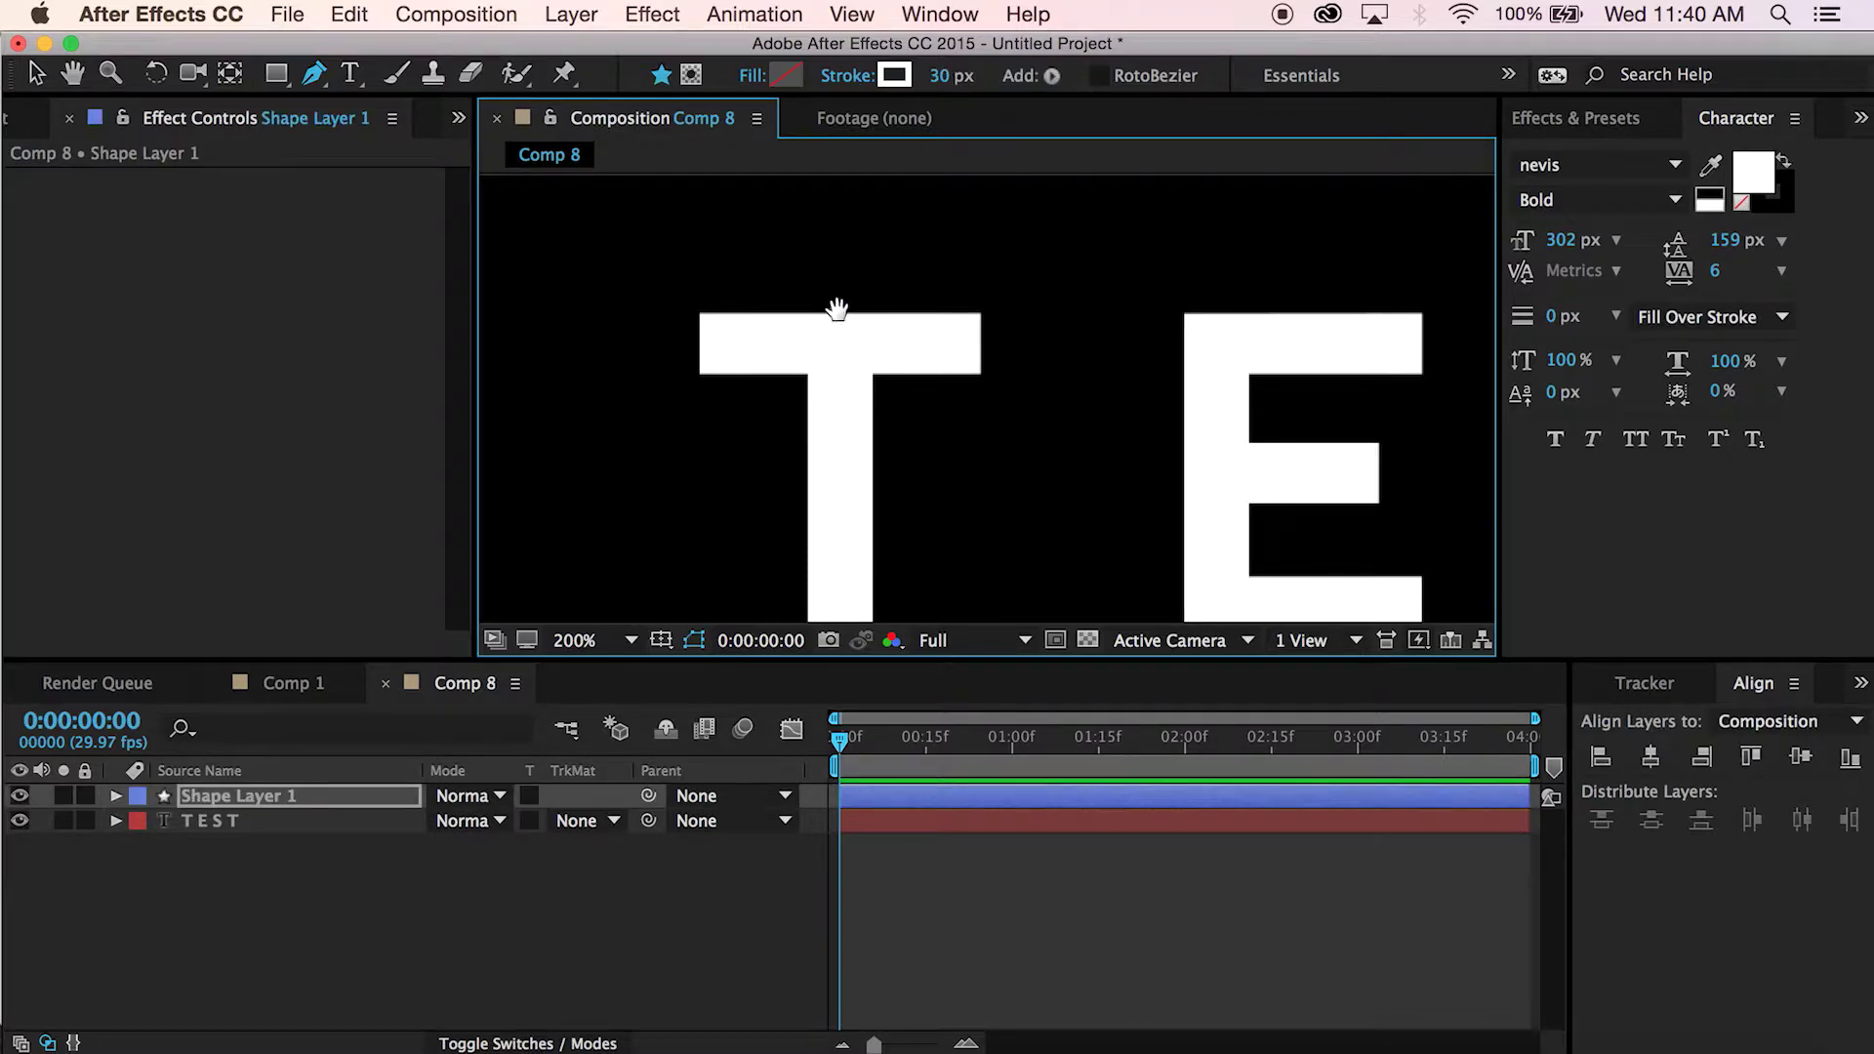
Draw the T's stem down to its base and a path across its crossbar
left_click_drag(837, 308, 836, 202)
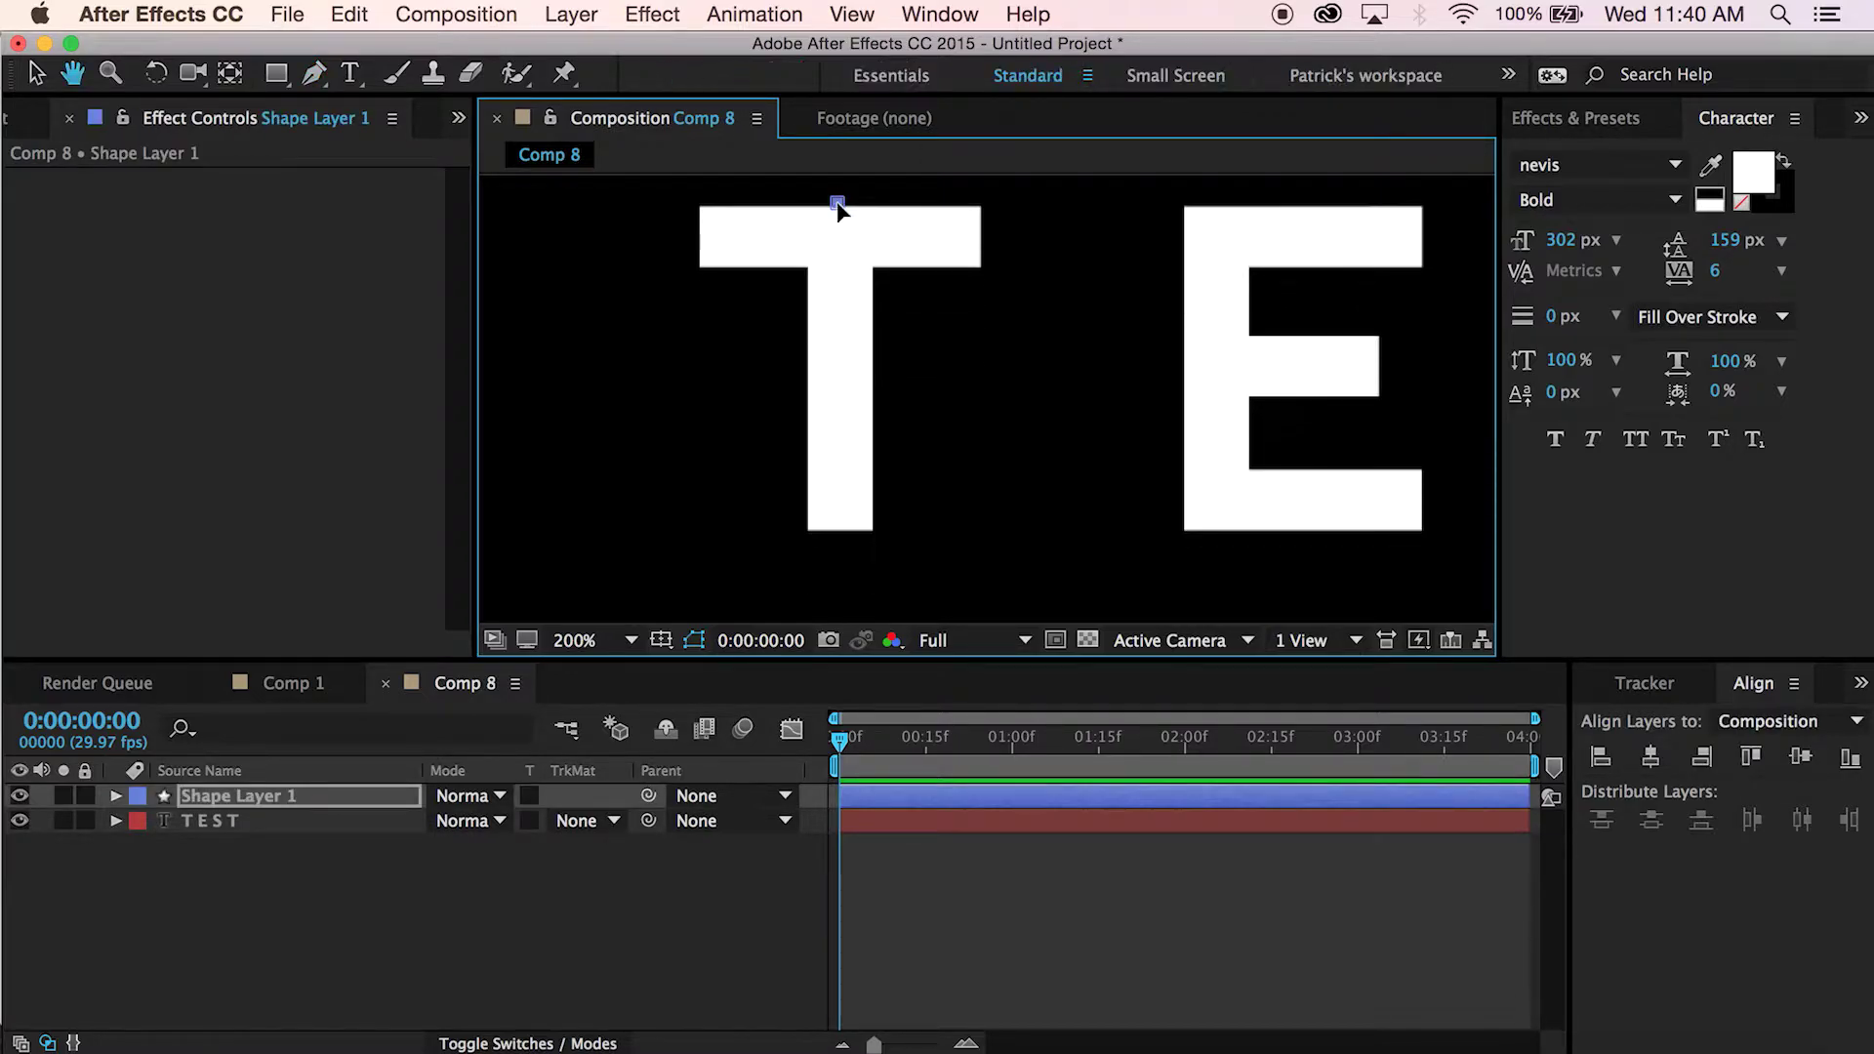
left_click(838, 531)
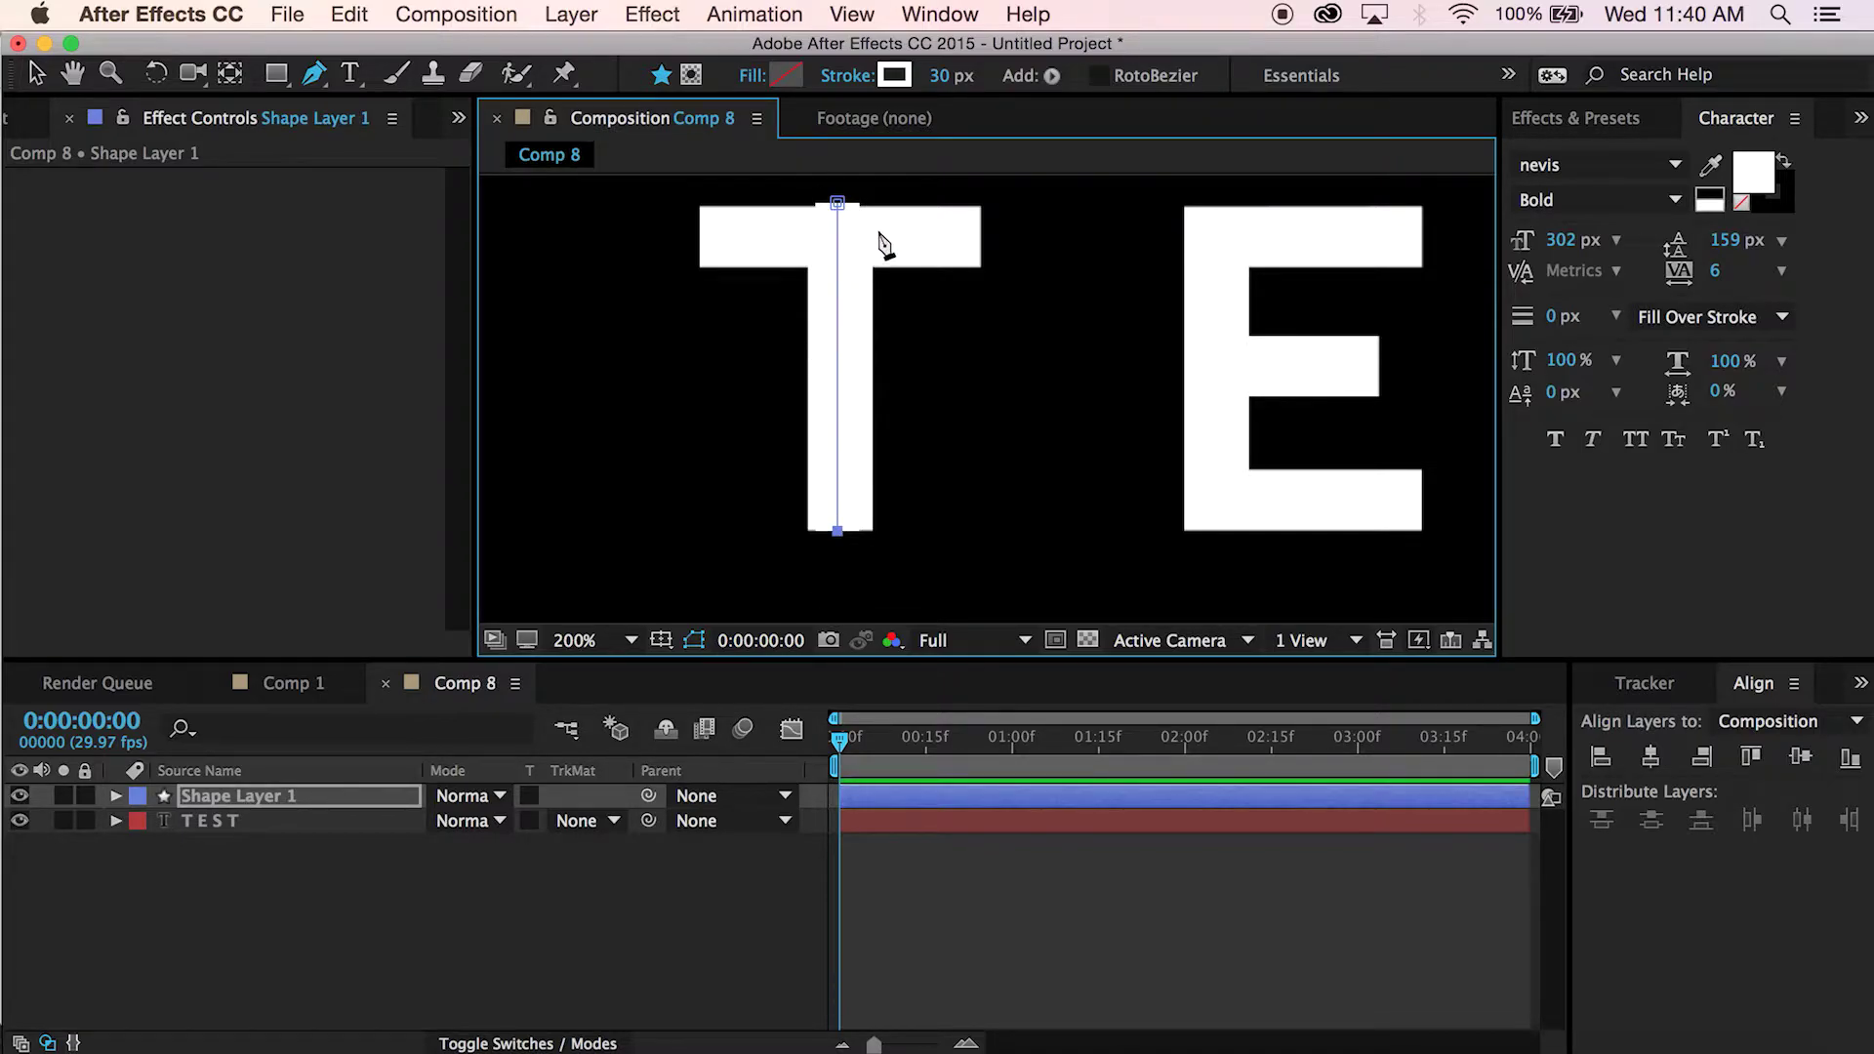
left_click(296, 821)
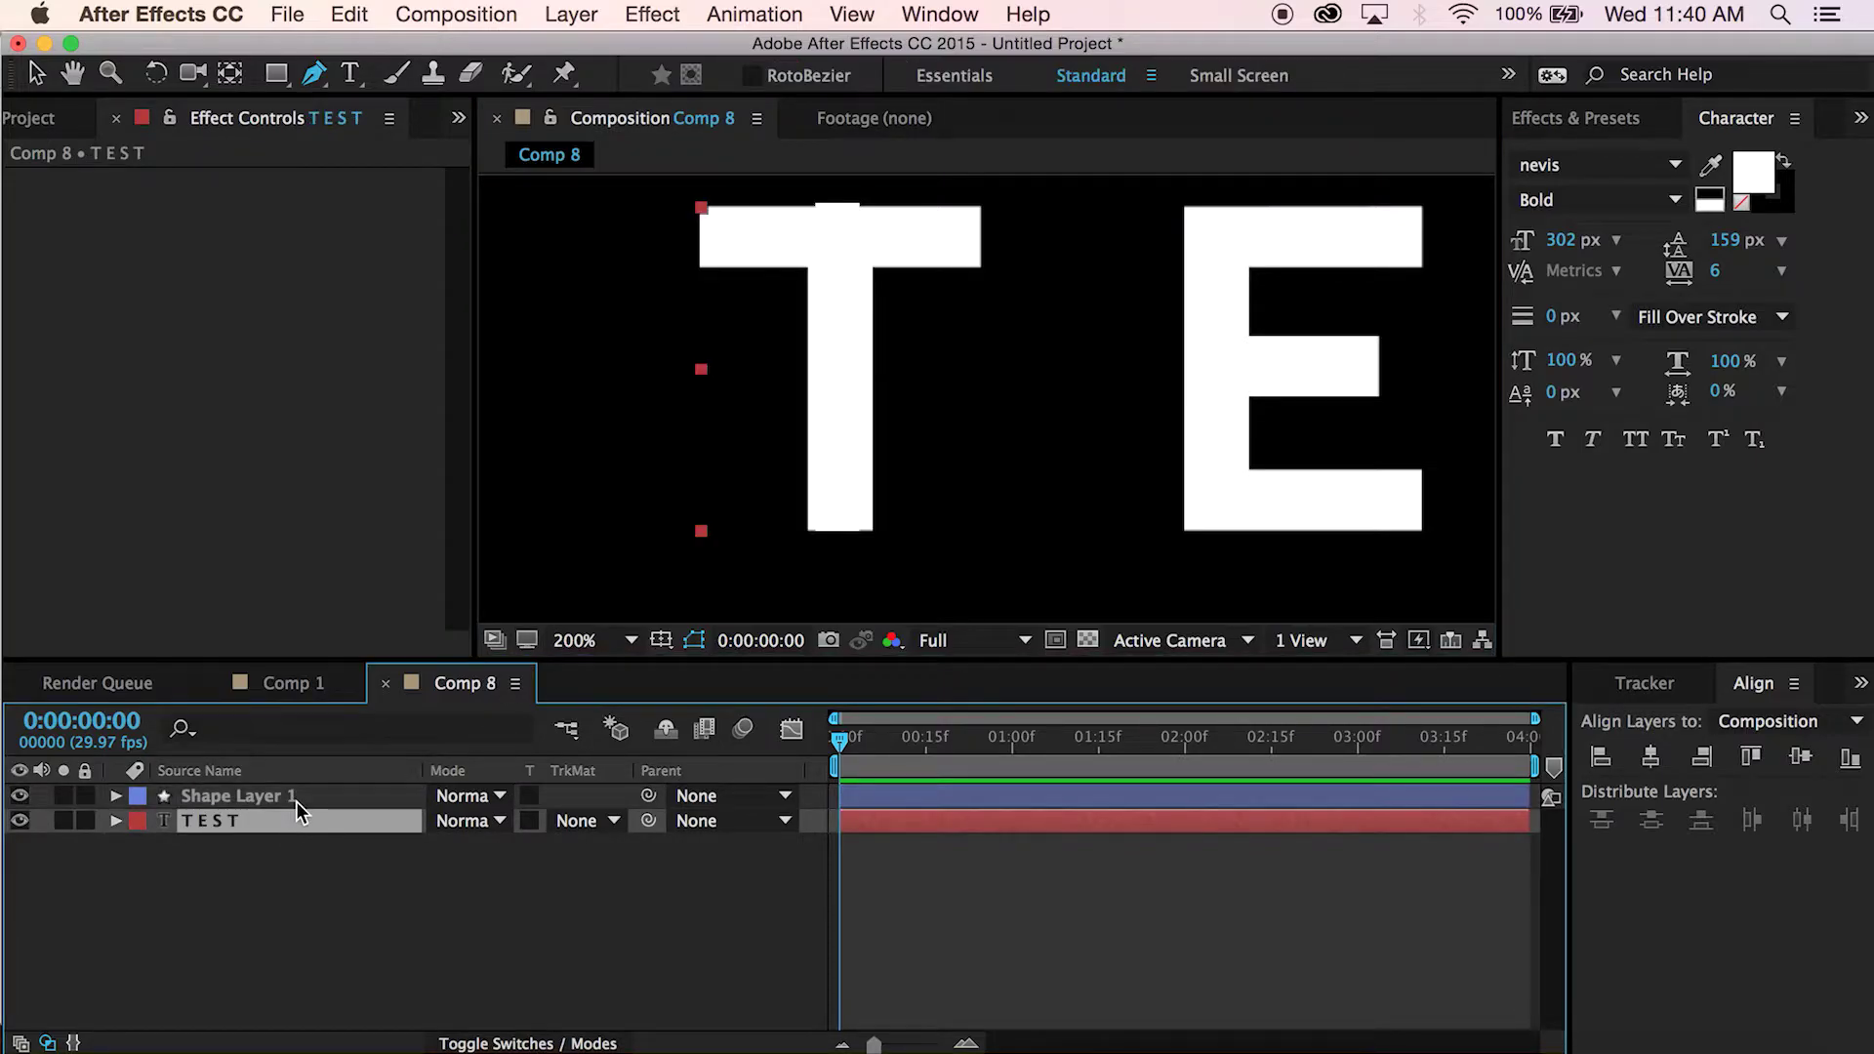
left_click(296, 799)
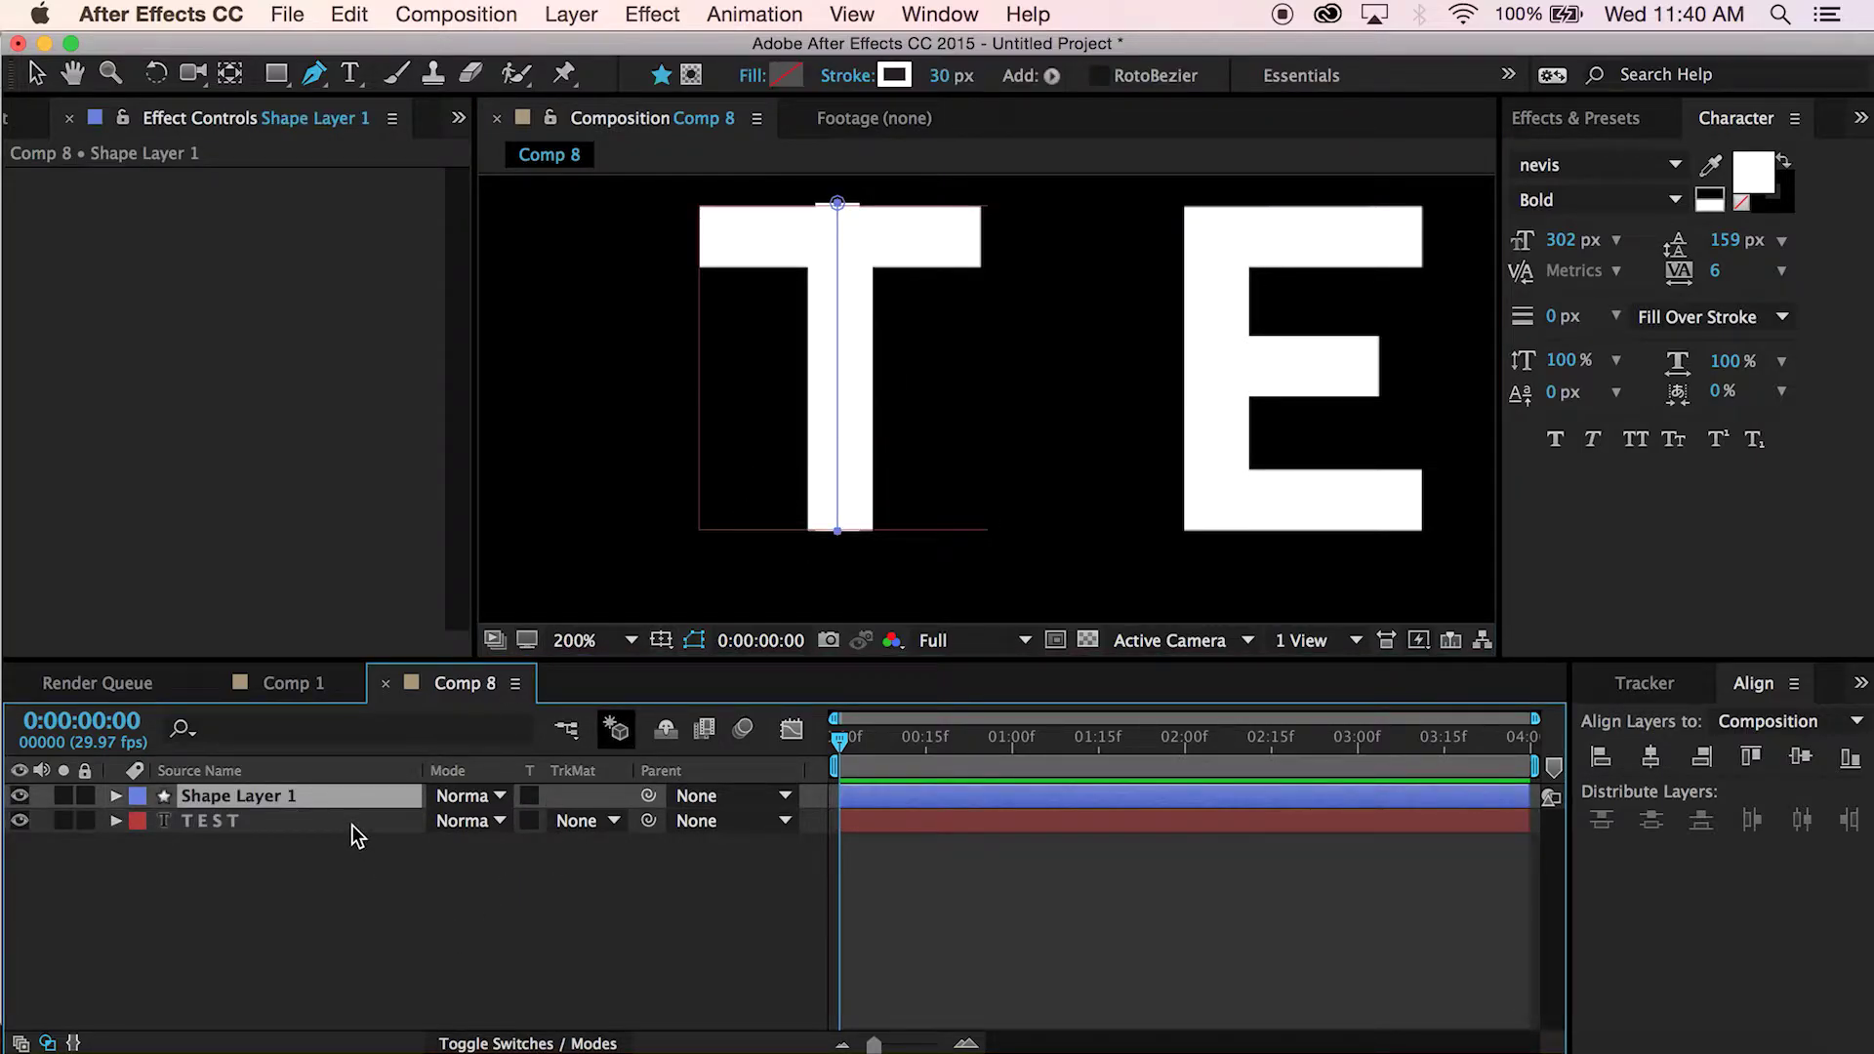
left_click(694, 234)
left_click(982, 233)
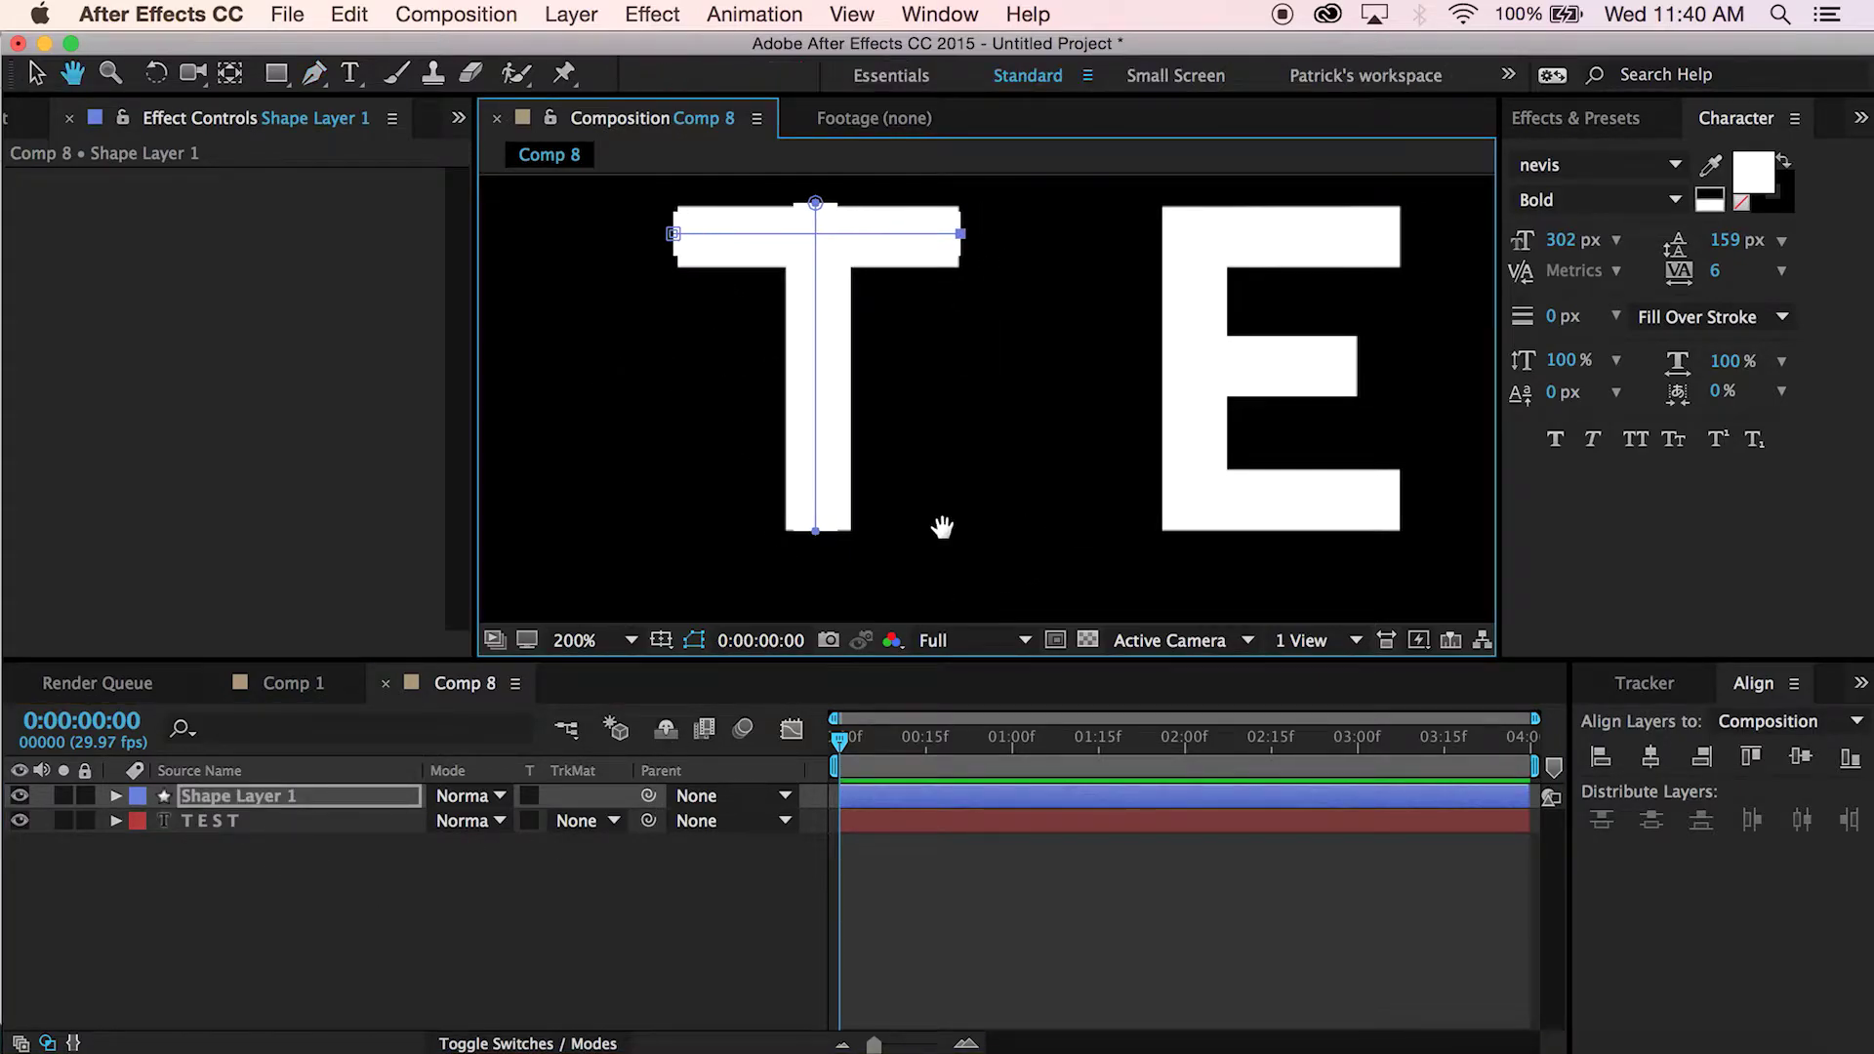
Trace a stroke across the E's top bar, redoing a misplaced point, and start new paths for its other bars
left_click_drag(940, 523, 670, 536)
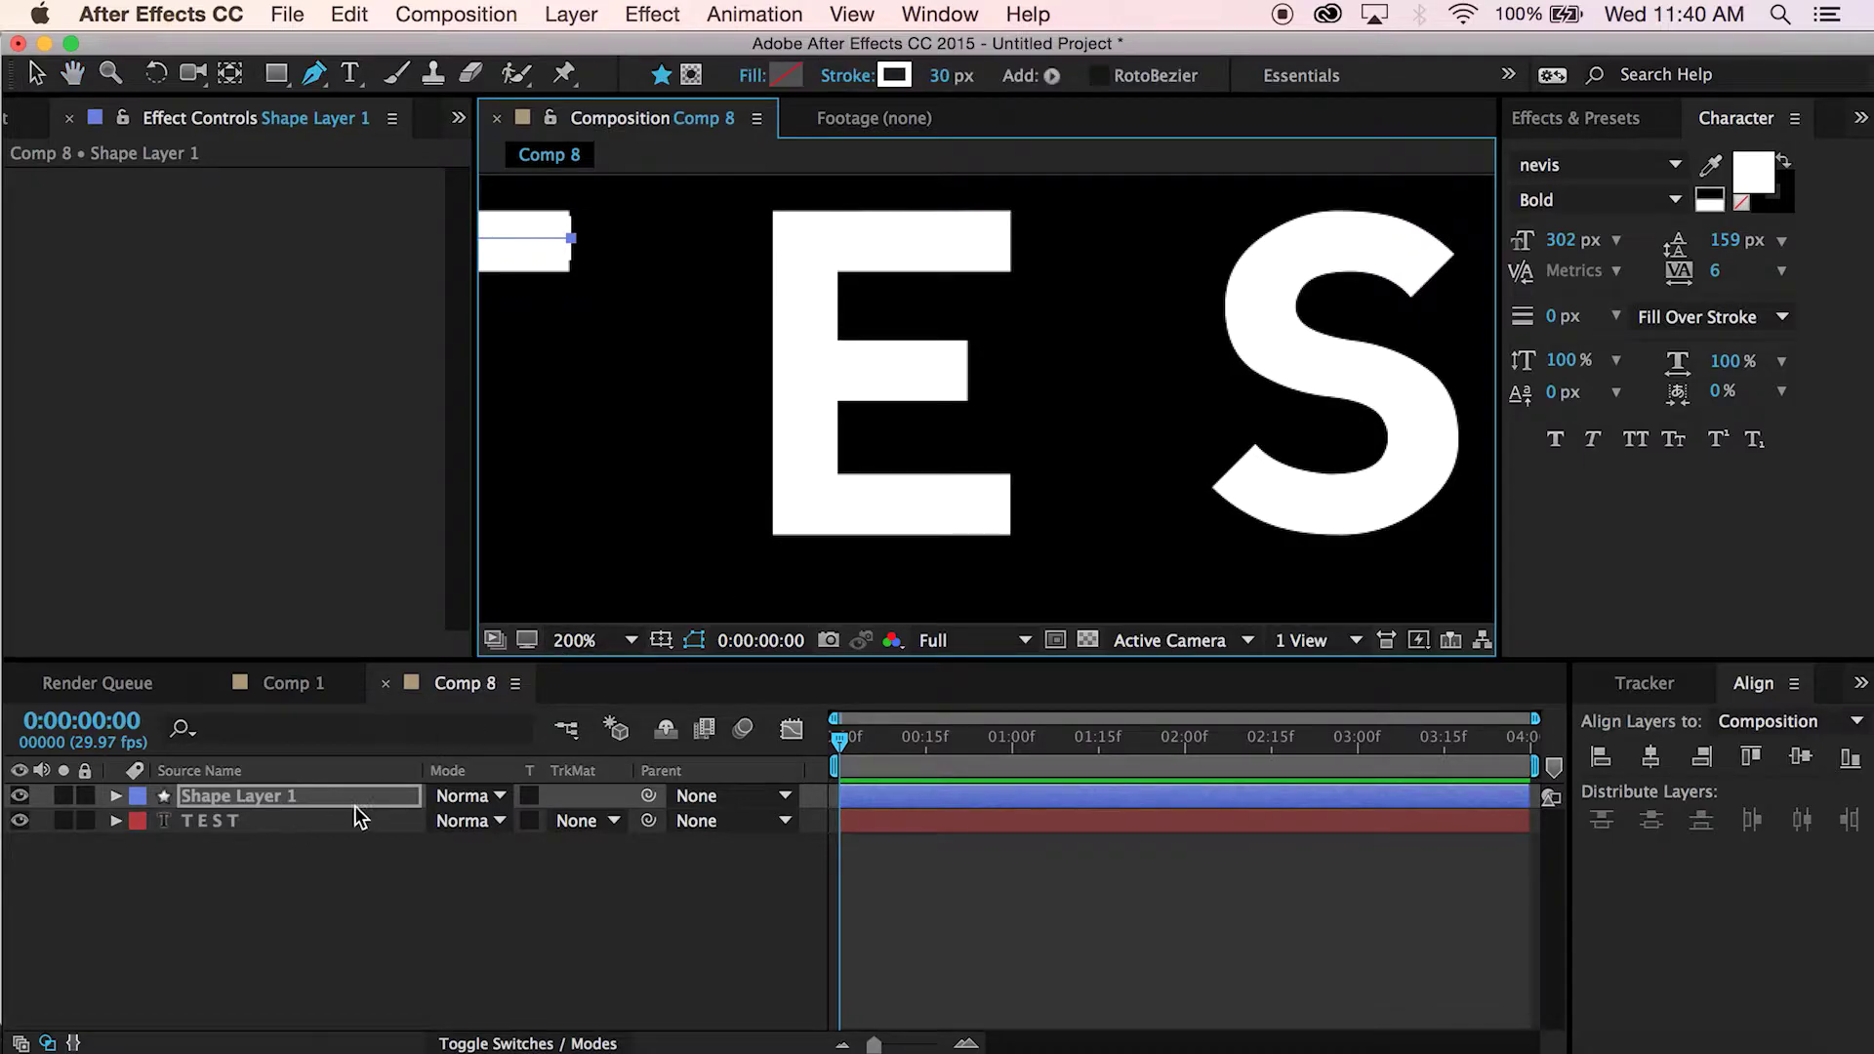
left_click(811, 240)
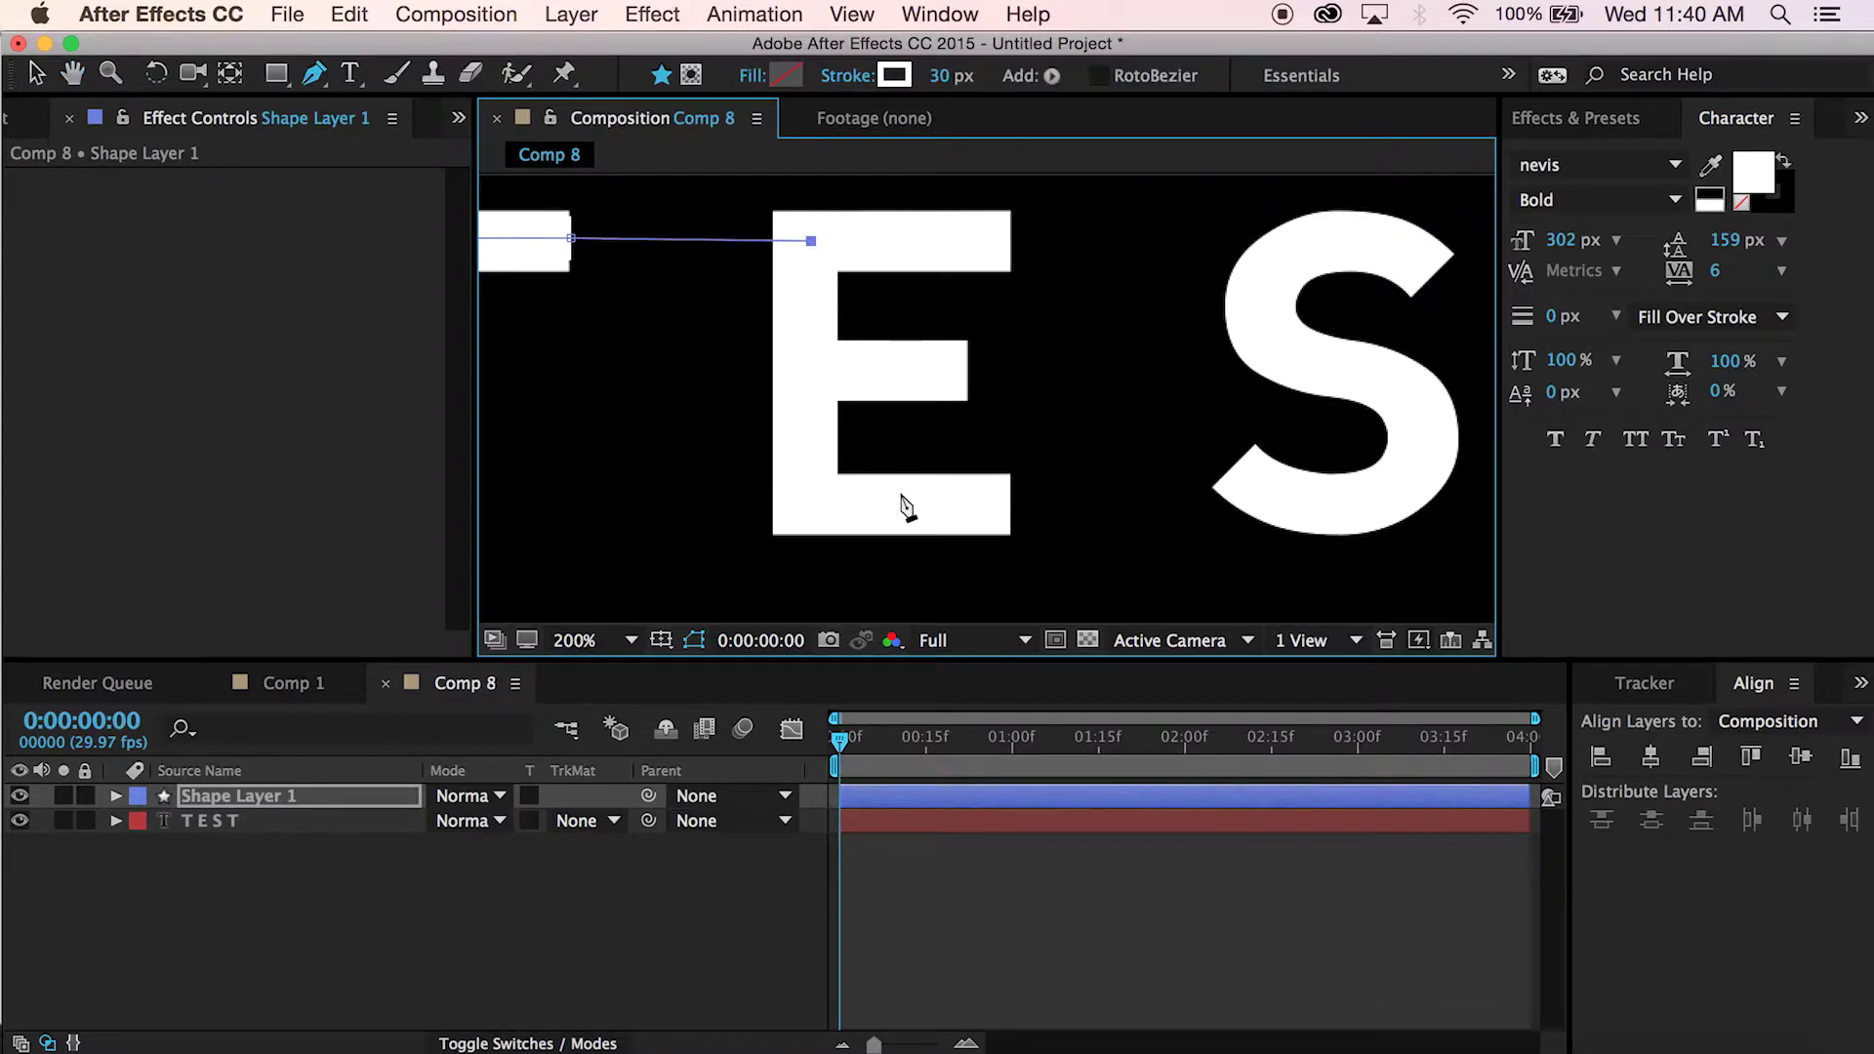
key("super+z")
left_click(285, 824)
left_click(289, 798)
left_click(767, 238)
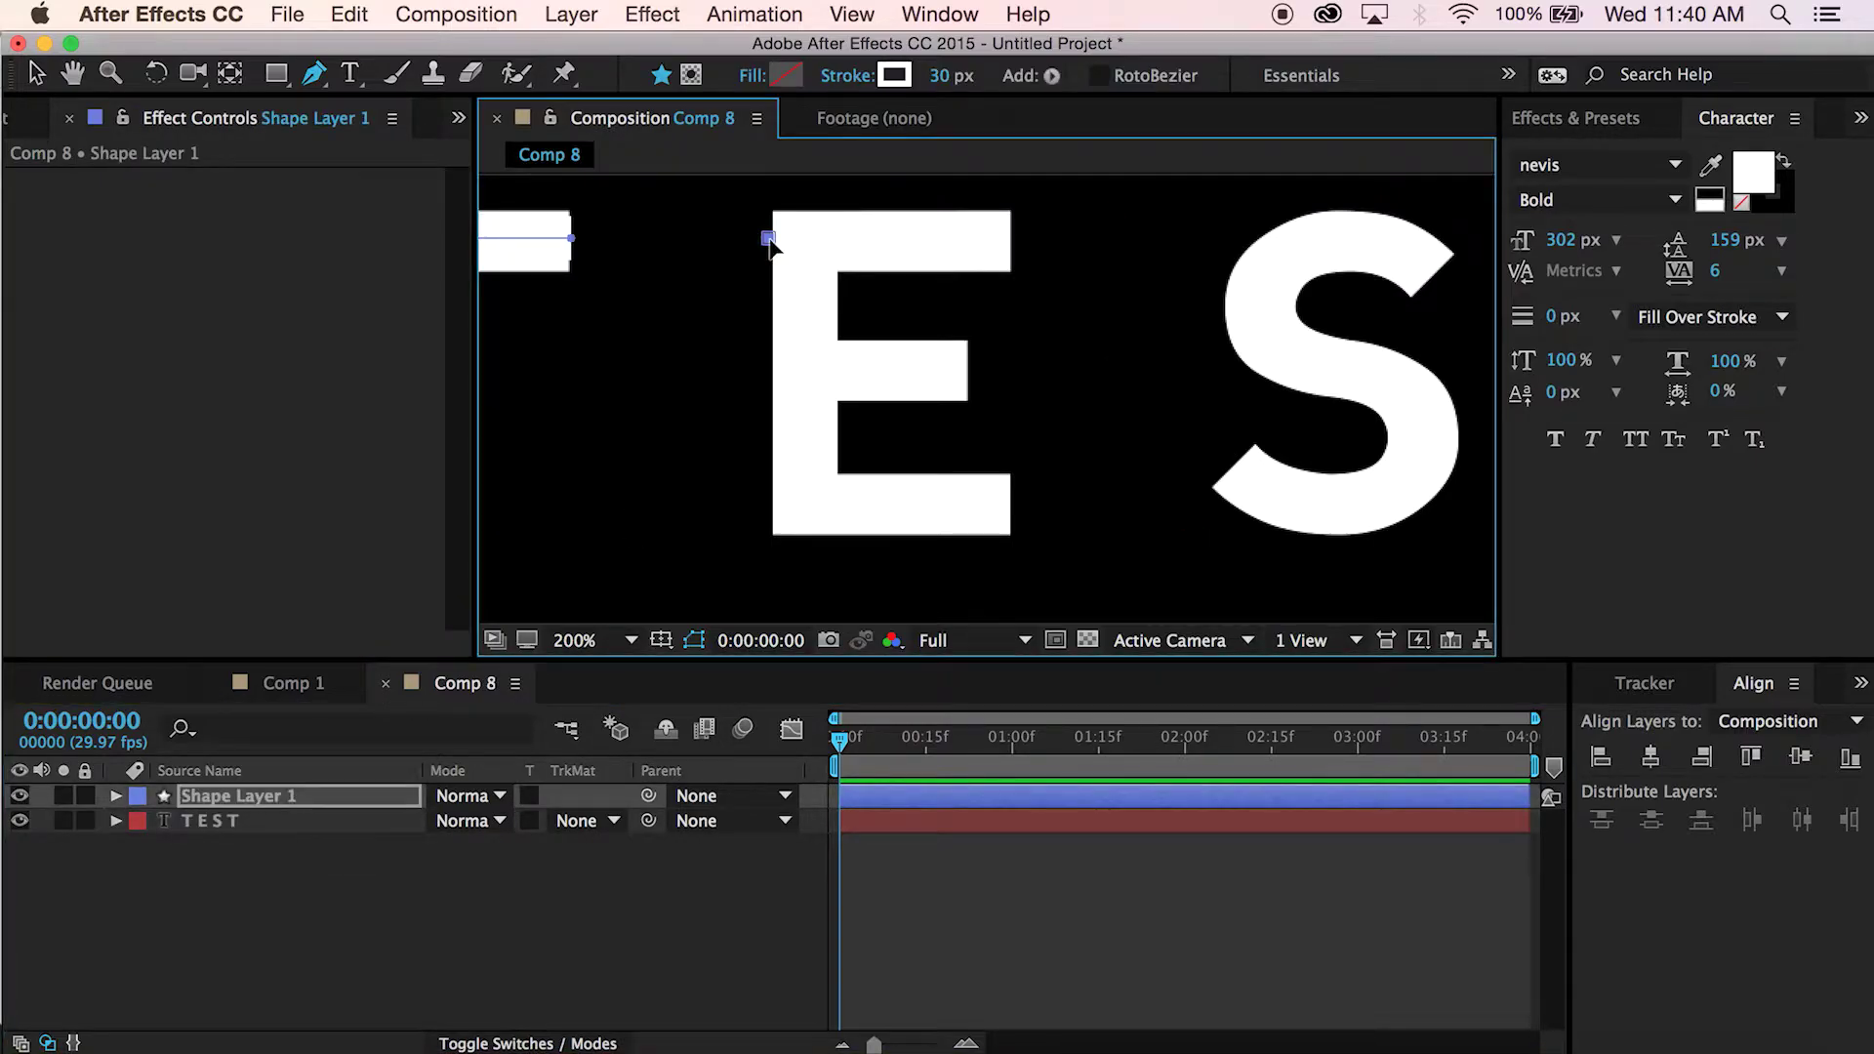
left_click(1013, 238)
left_click(332, 820)
left_click(327, 795)
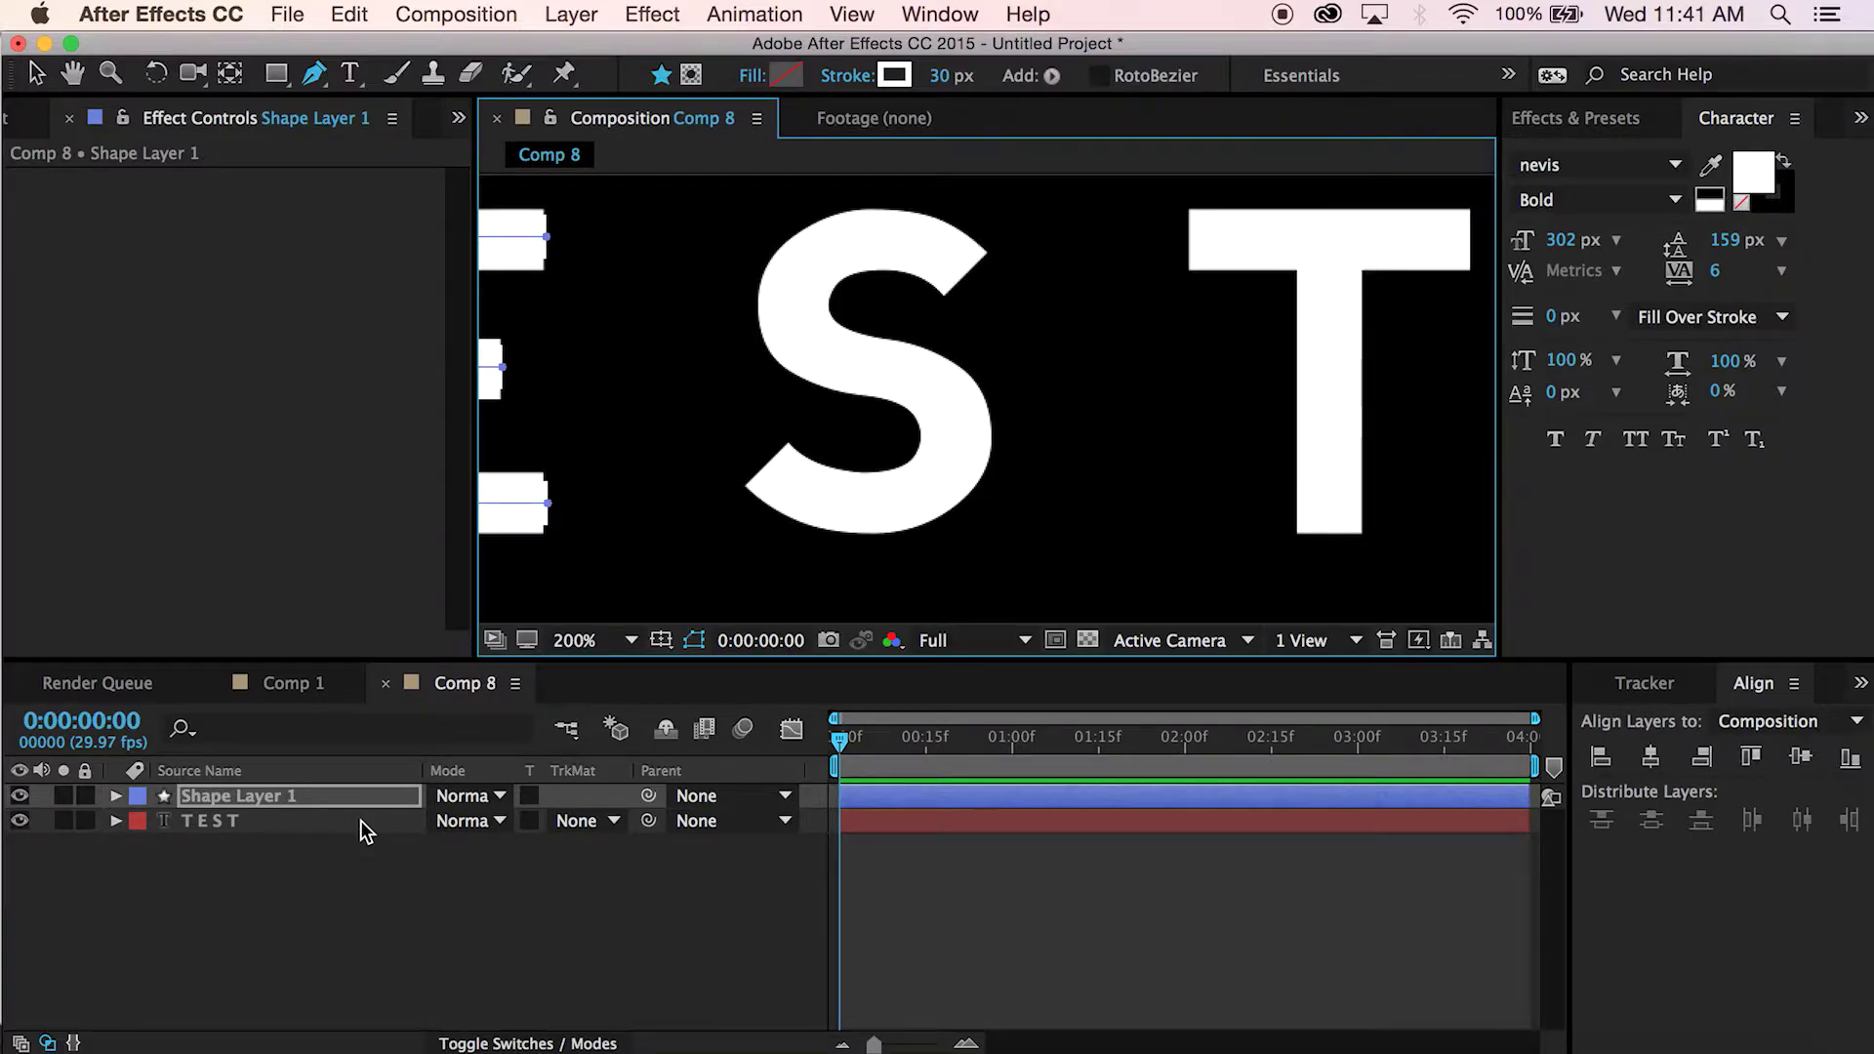
left_click(360, 820)
left_click(360, 798)
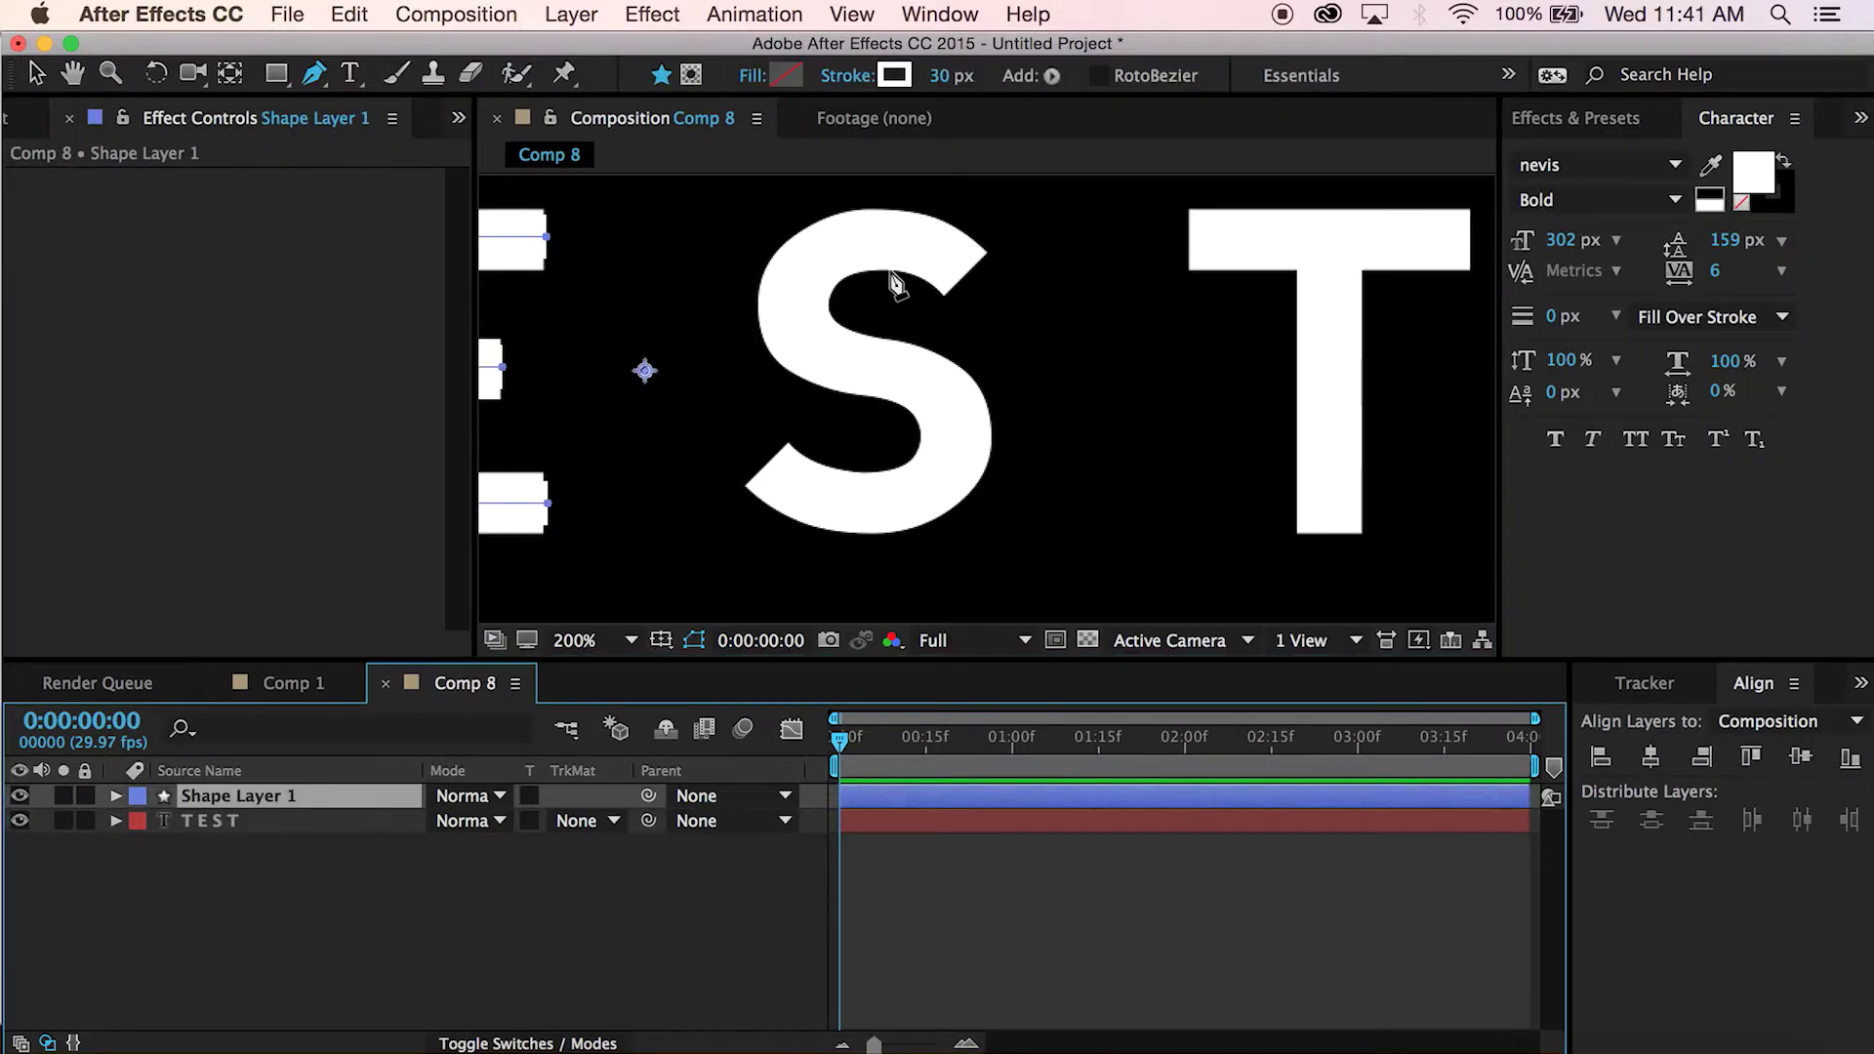
Place curved Bezier points along the S's spine, from its upper-right end through the middle to the tail
left_click(967, 276)
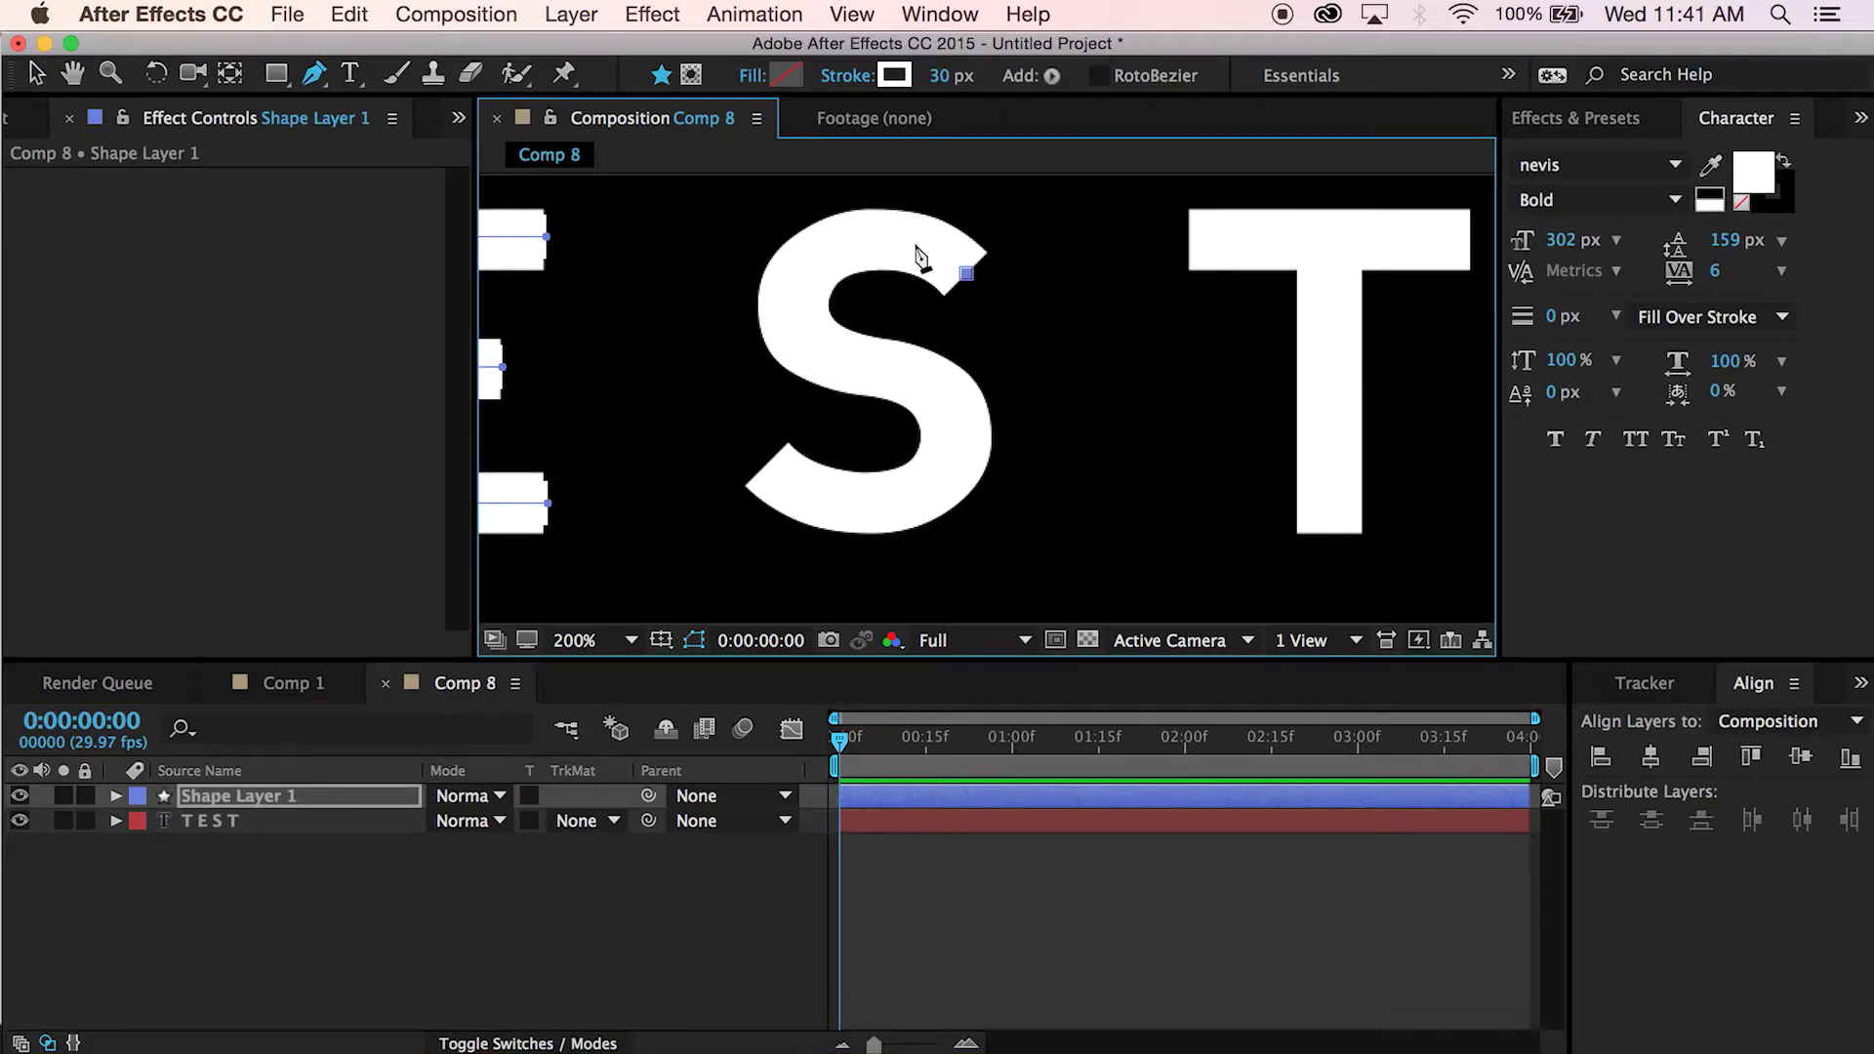
left_click(876, 236)
mouse_move(864, 240)
left_mouse_down()
mouse_move(863, 272)
mouse_move(865, 236)
left_mouse_up()
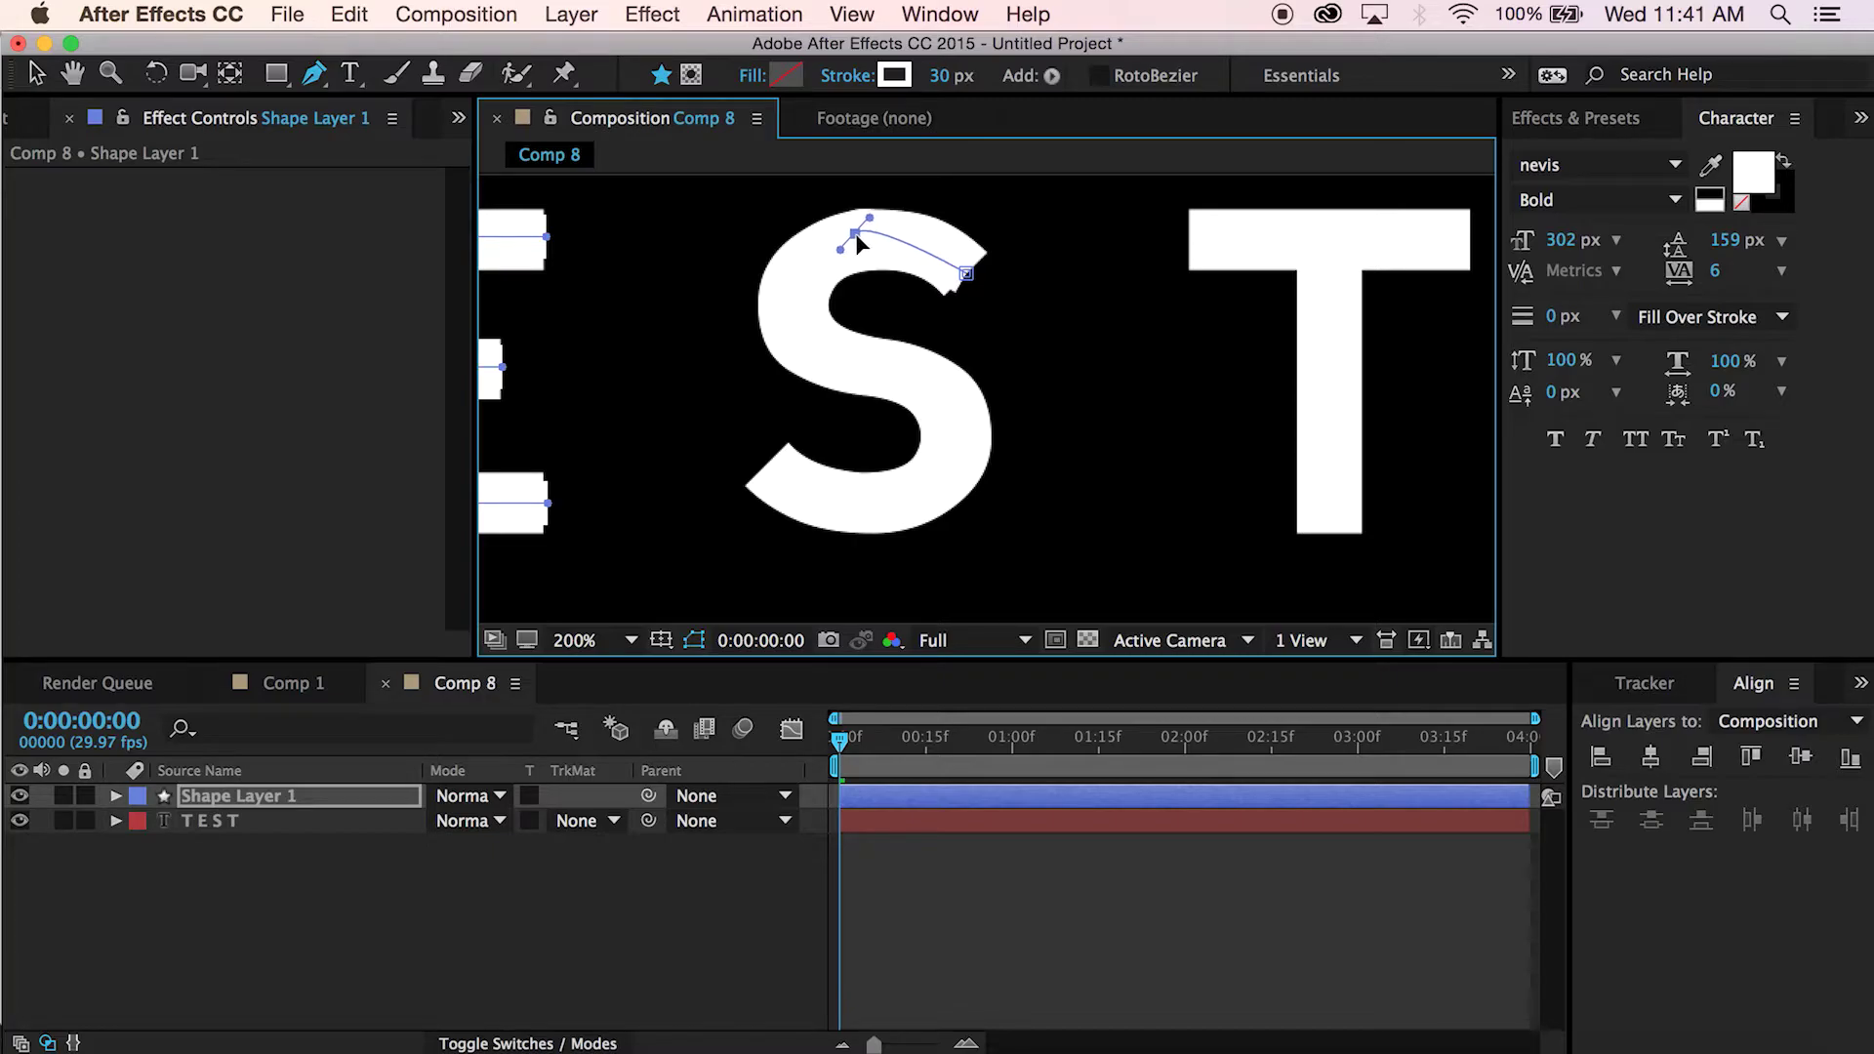
left_click_drag(869, 217, 900, 228)
left_click(802, 273)
left_click_drag(818, 357, 942, 397)
left_click(963, 461)
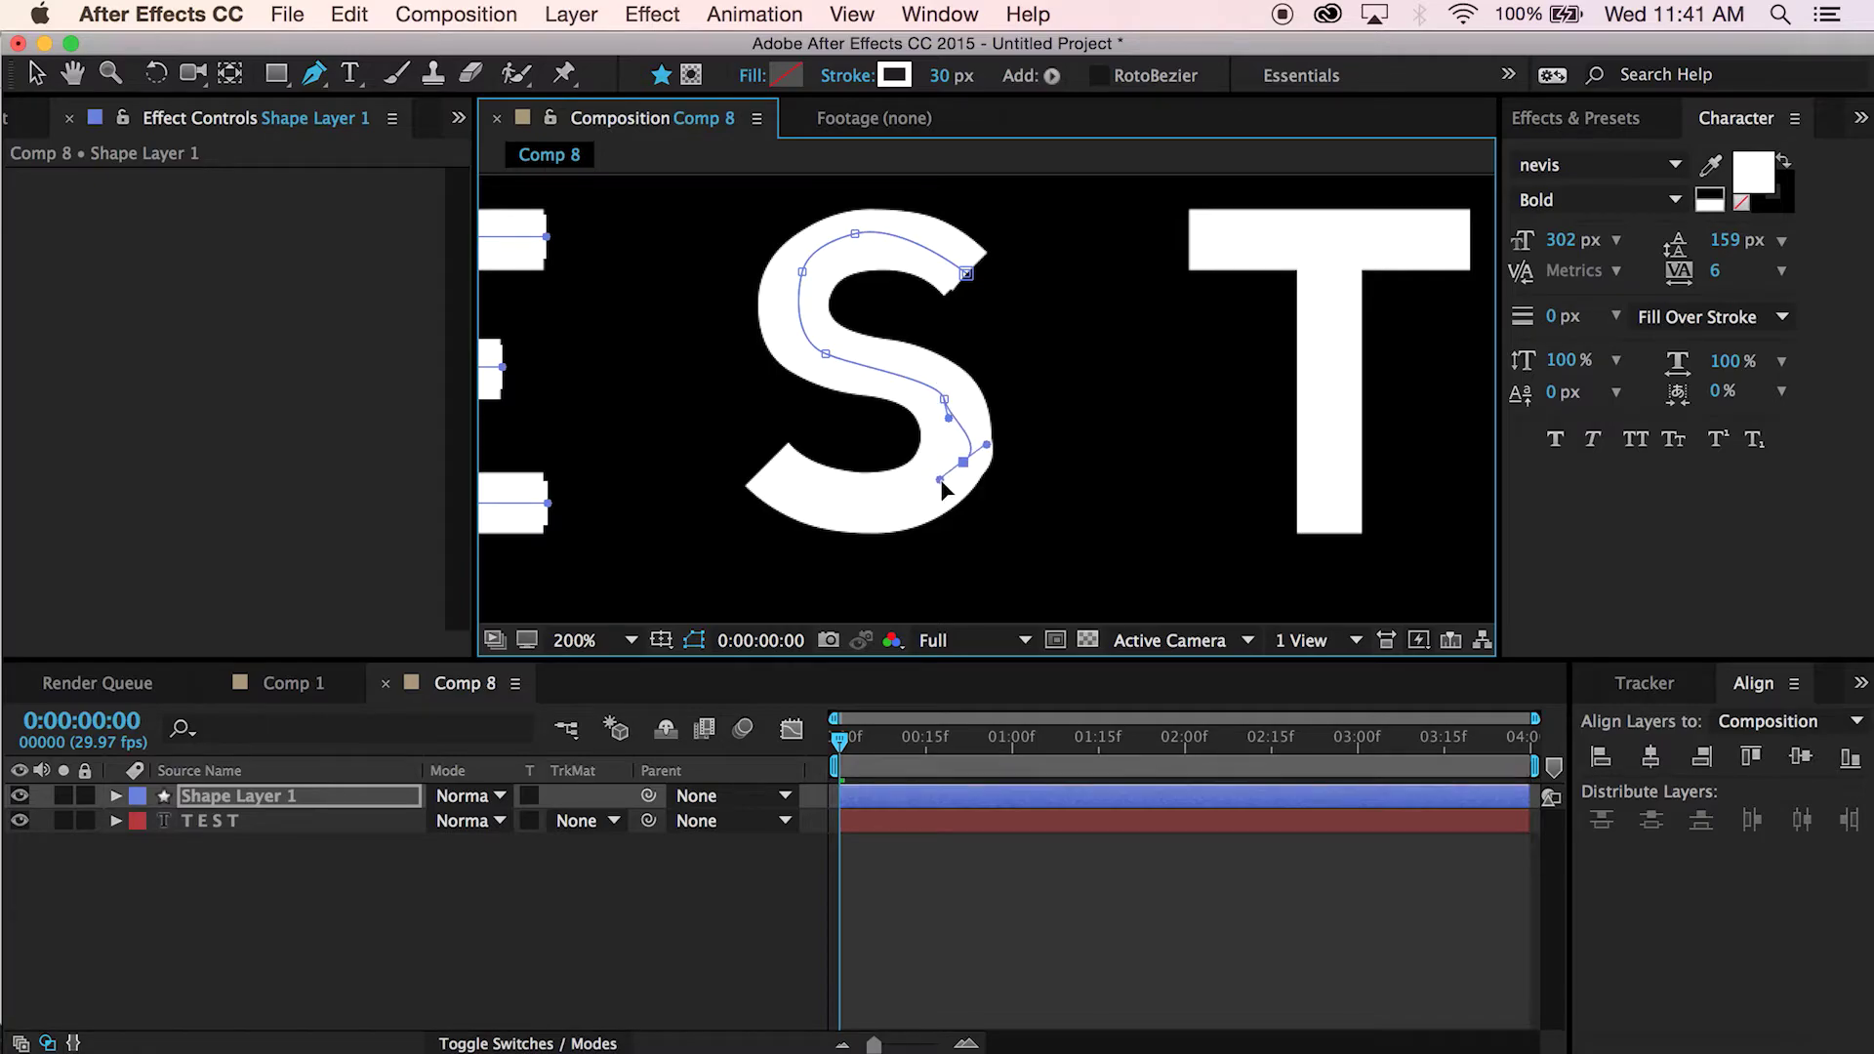
left_click_drag(963, 460, 820, 498)
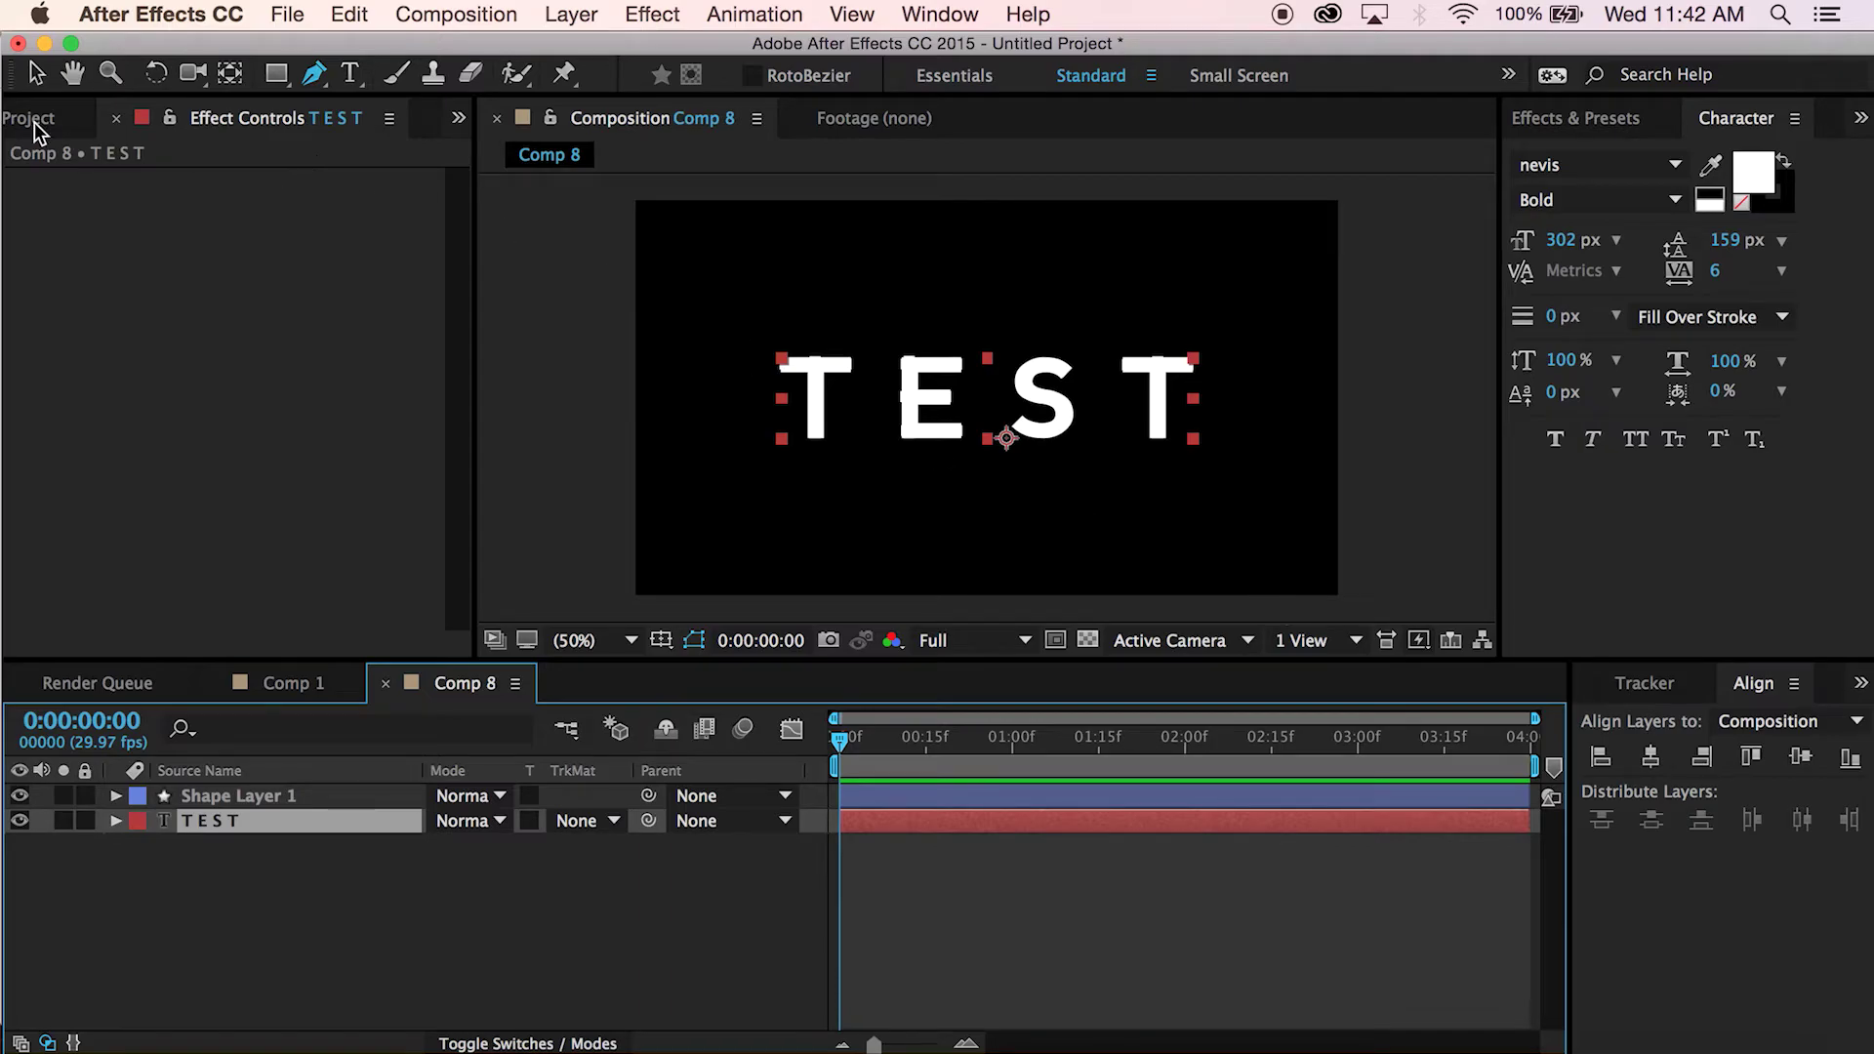
Switch back to the Selection tool to stop drawing paths
left_click(37, 74)
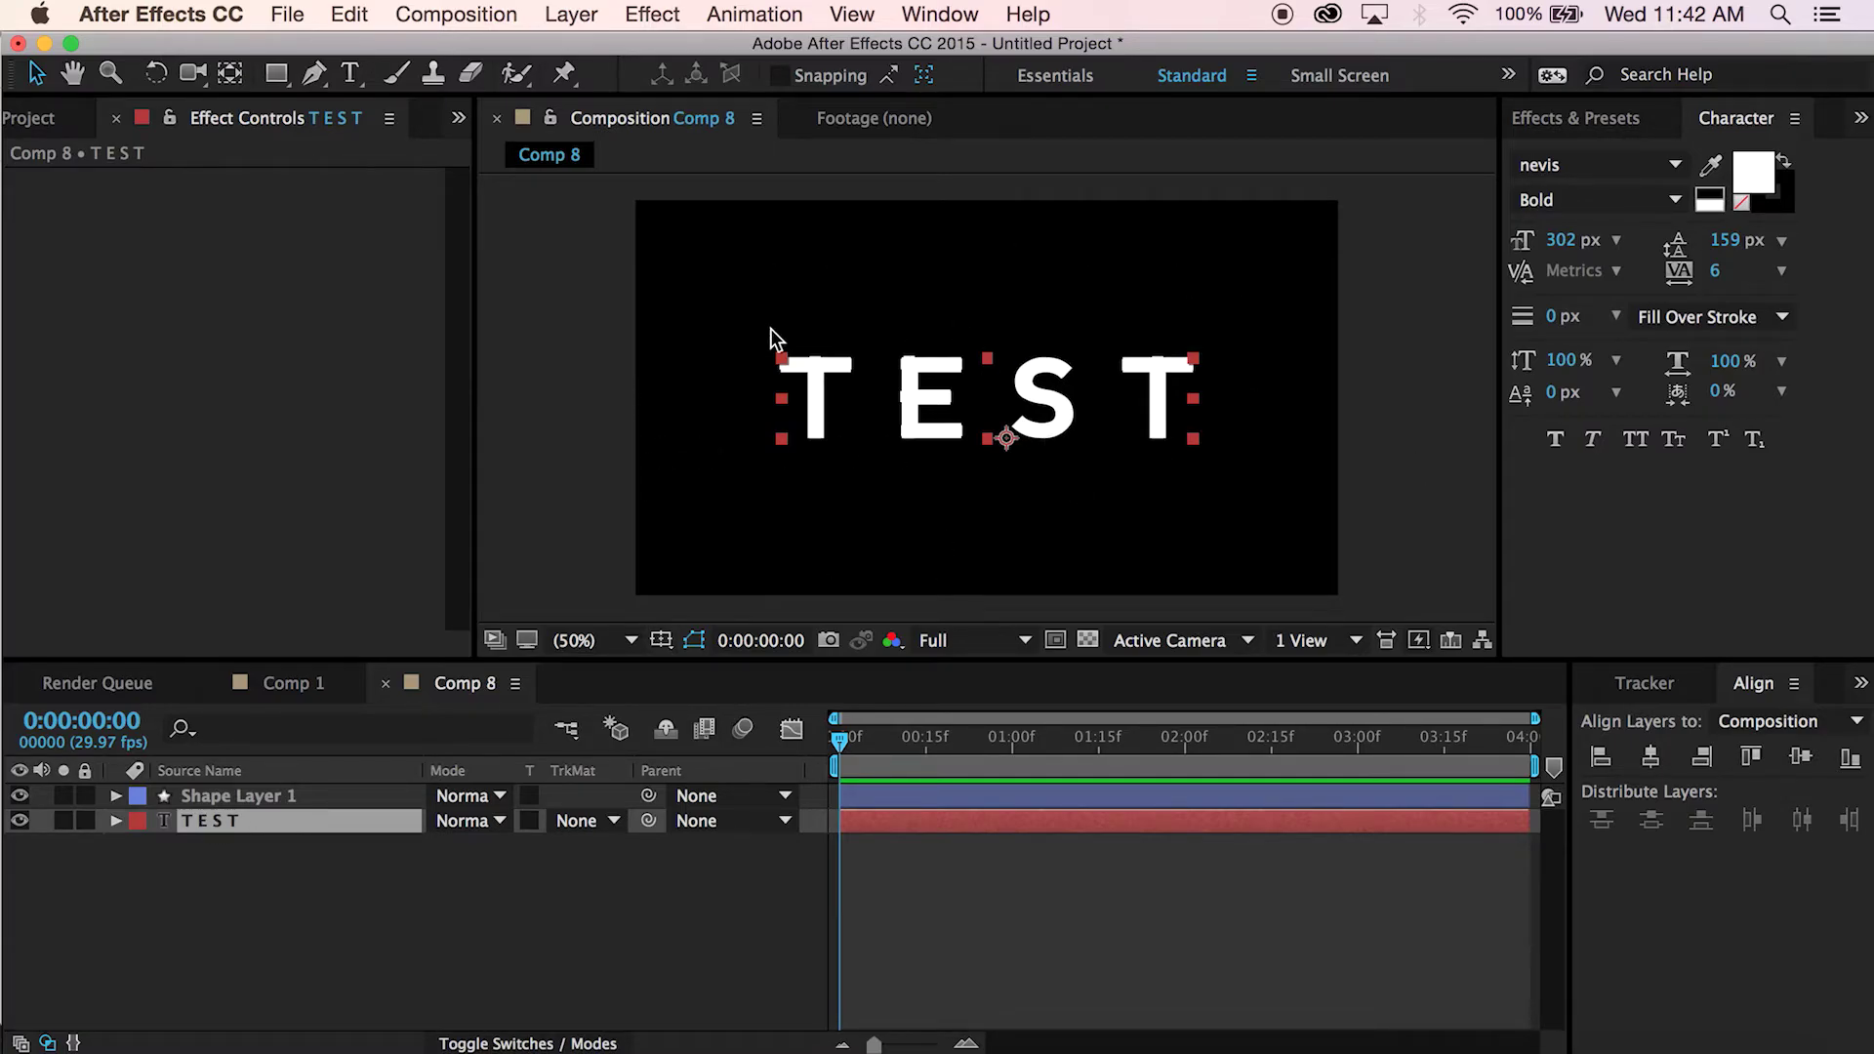
Delete the TEST text layer, check Comp 1, then return to Comp 8 and select Shape Layer 1
left_click(217, 823)
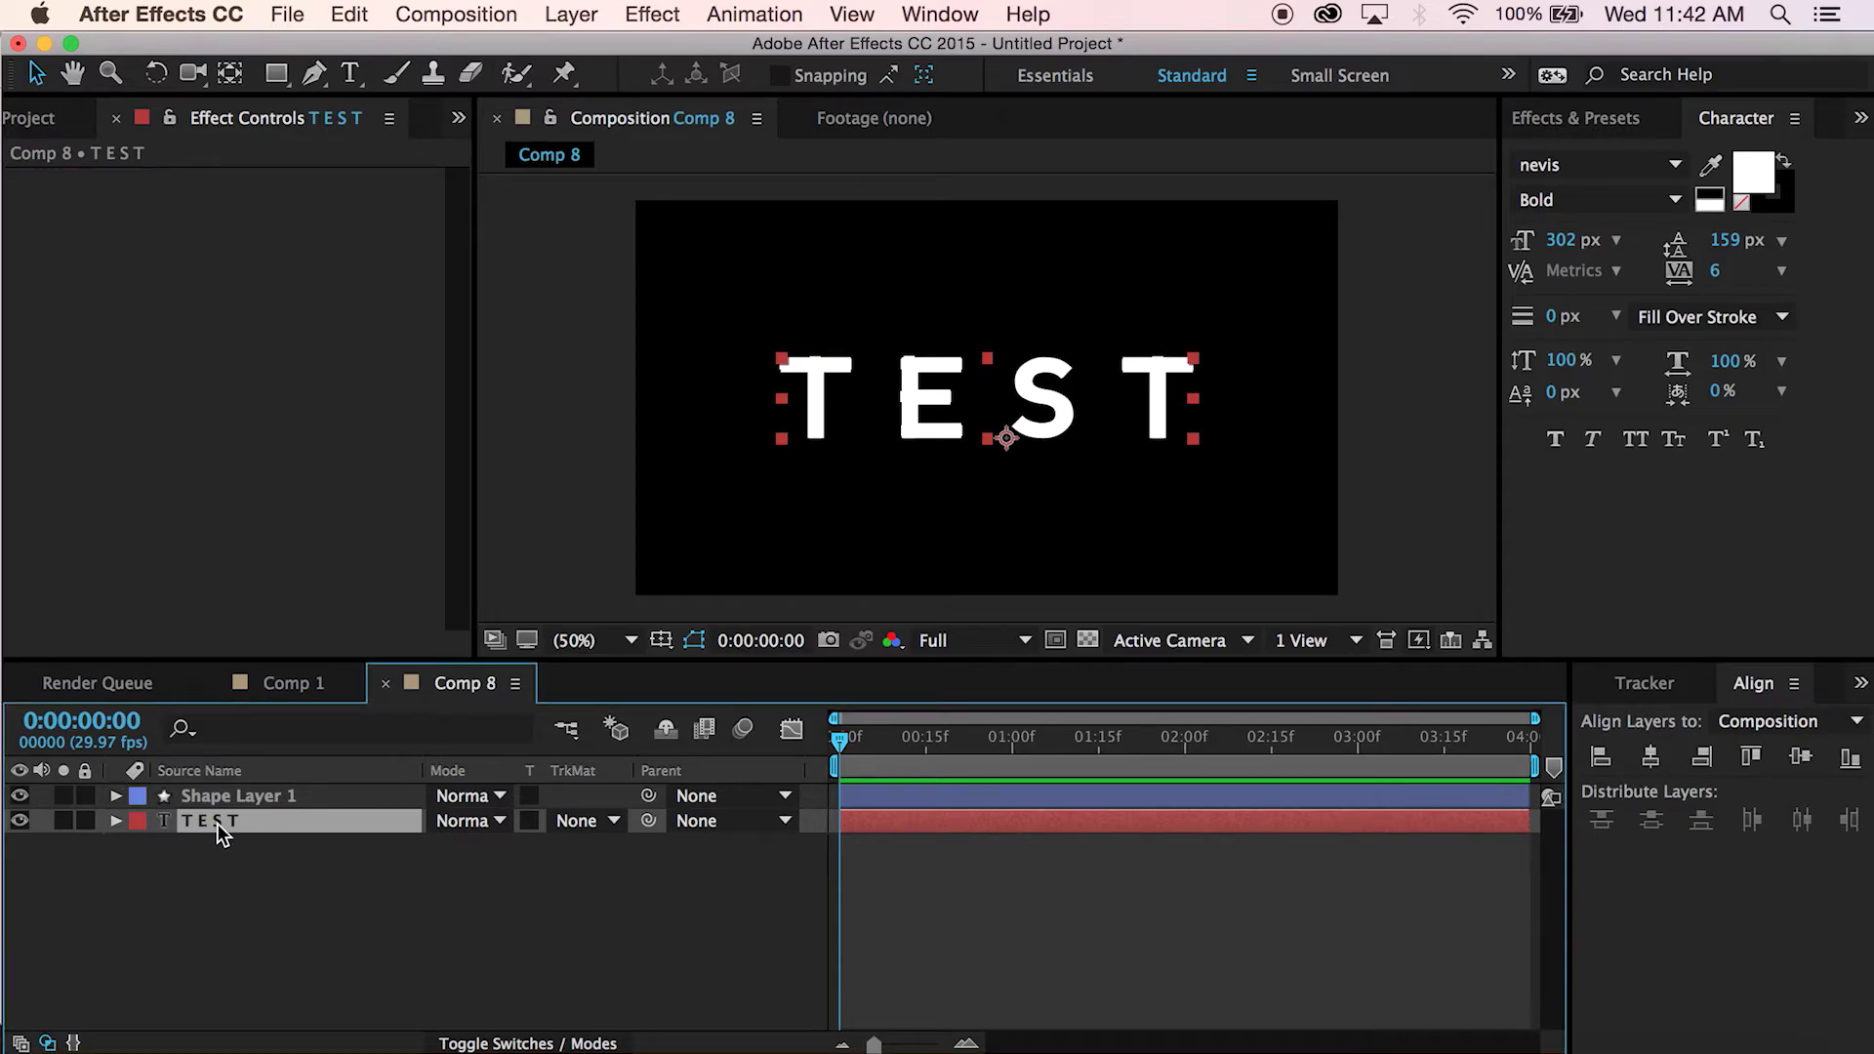
key("Delete")
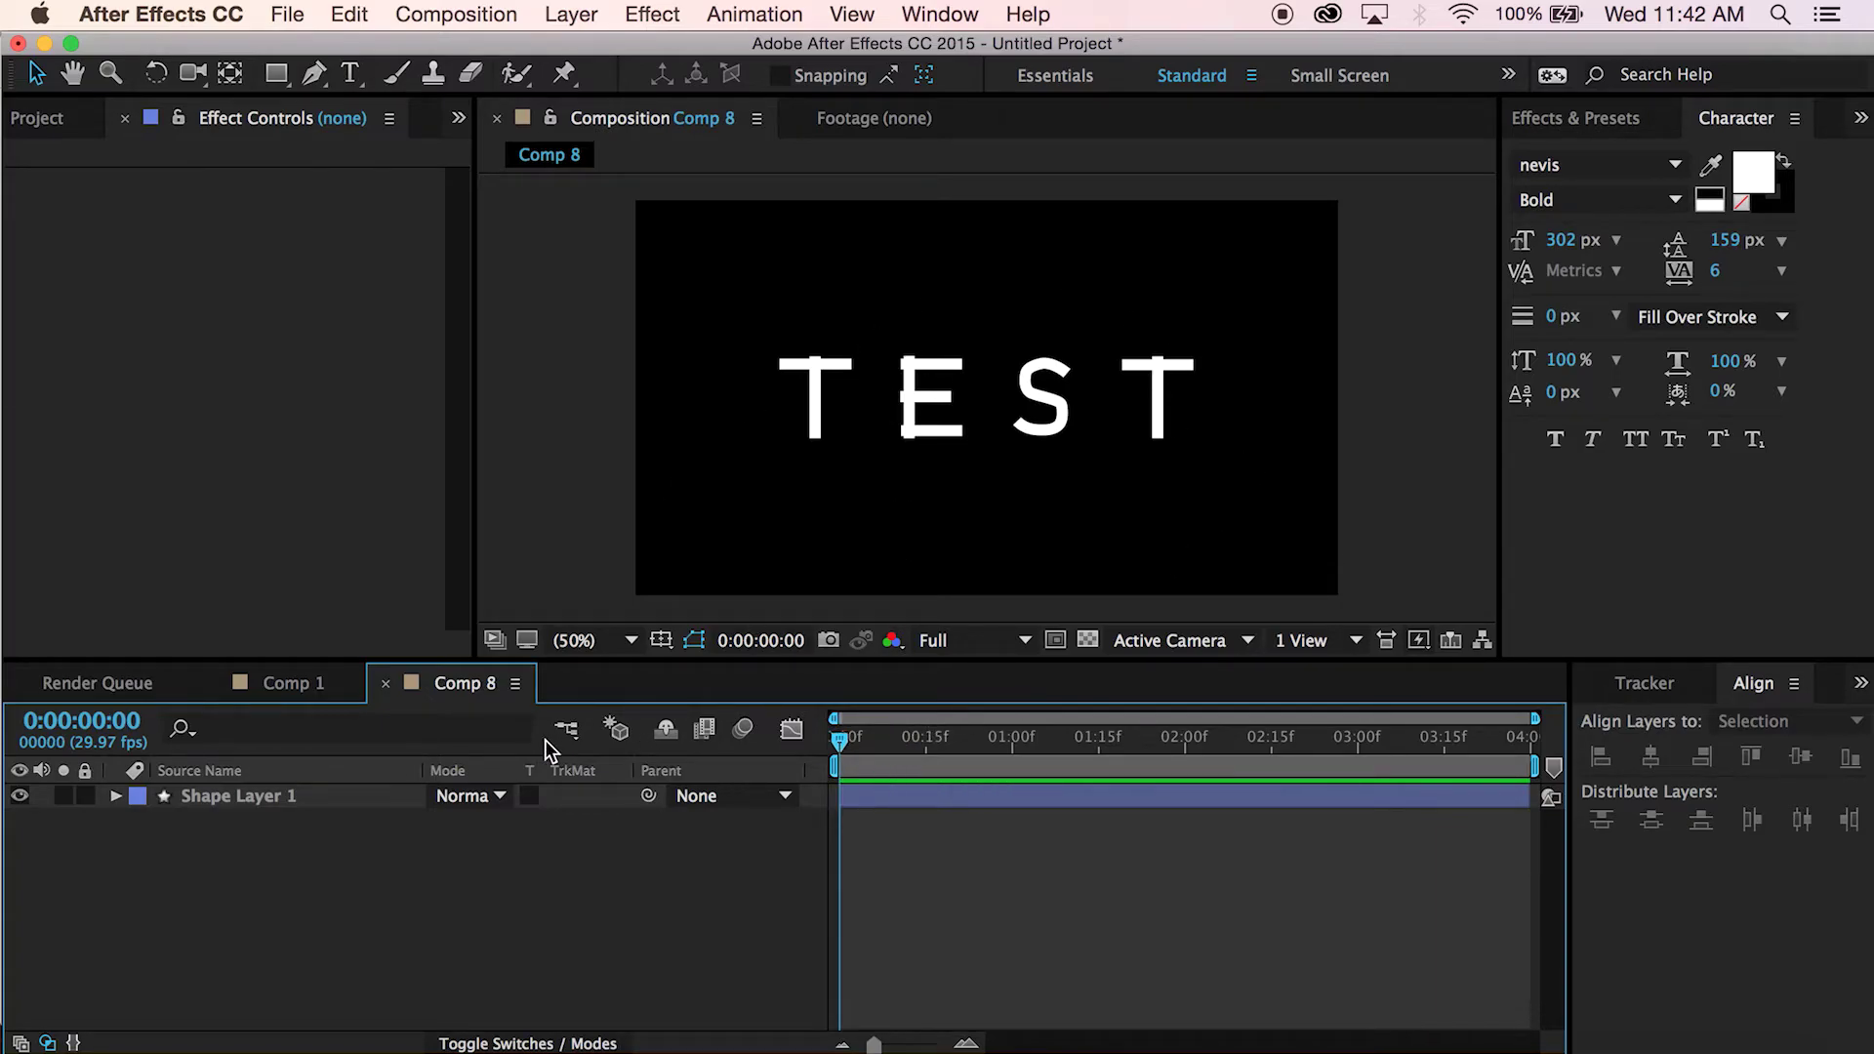
left_click(296, 693)
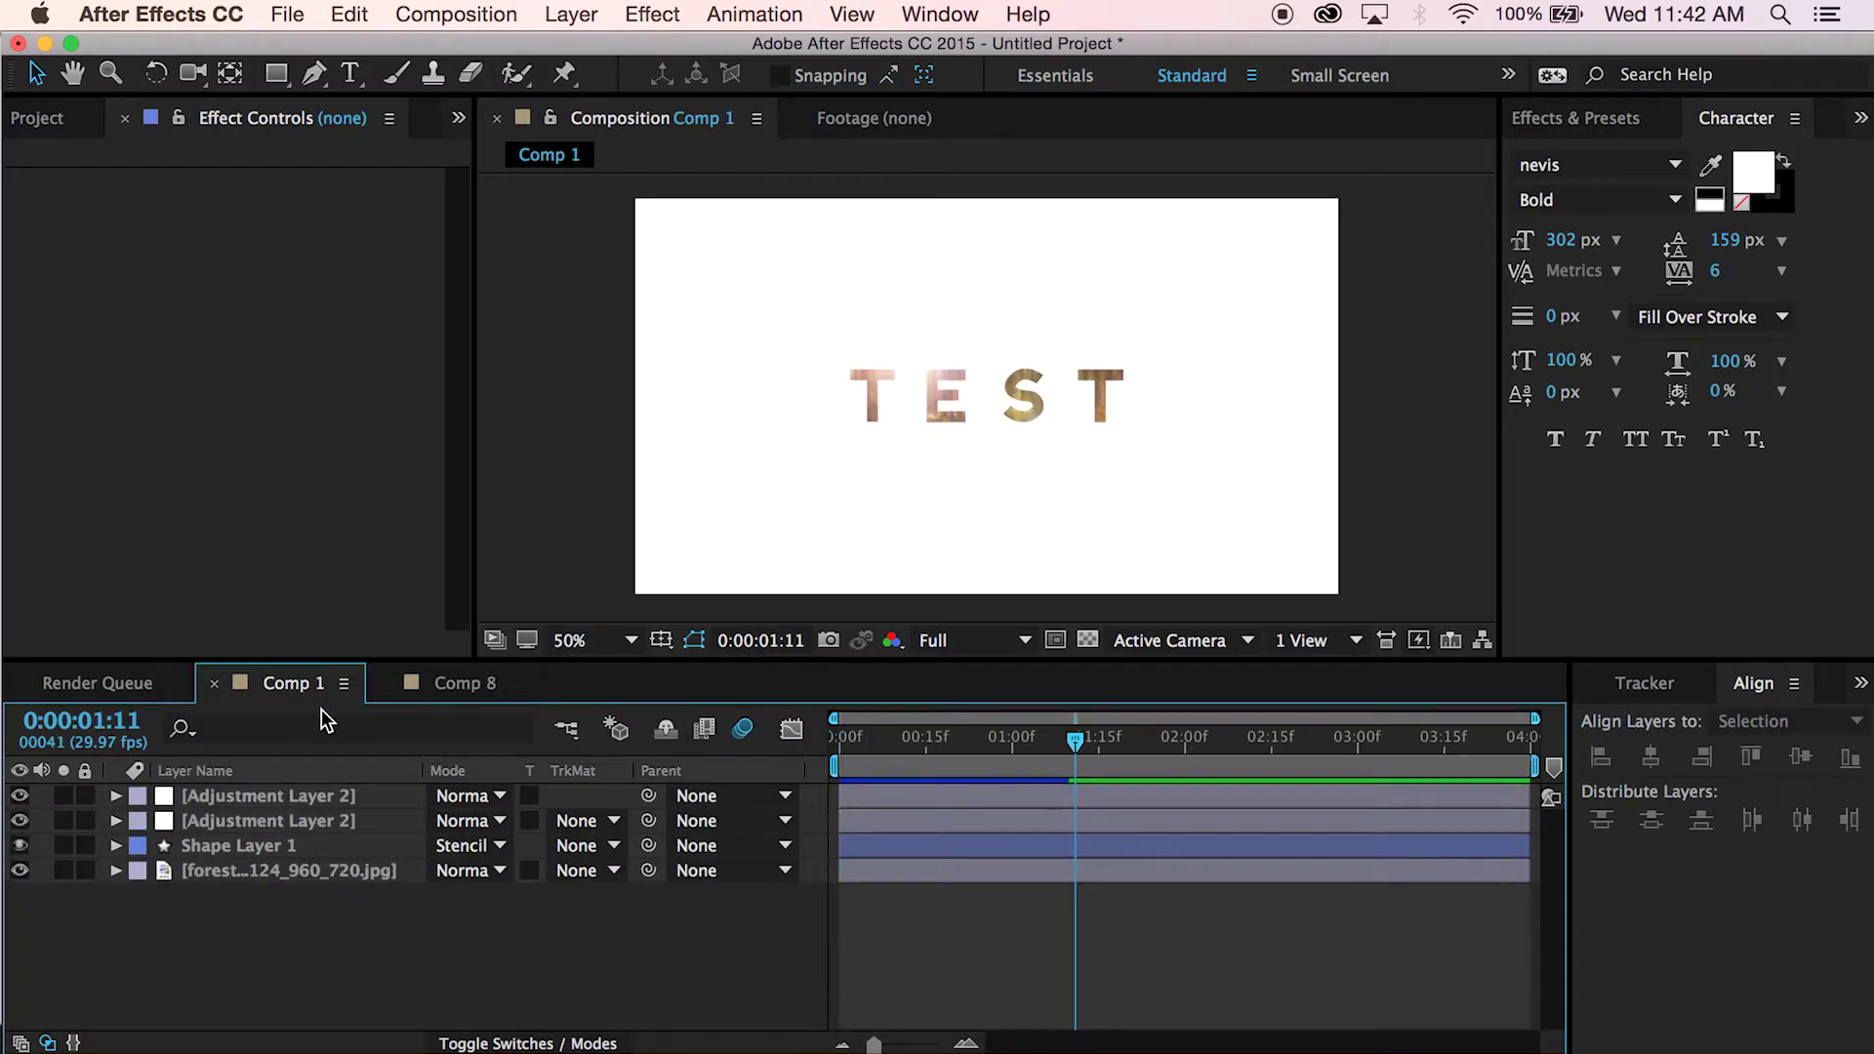
left_click(436, 680)
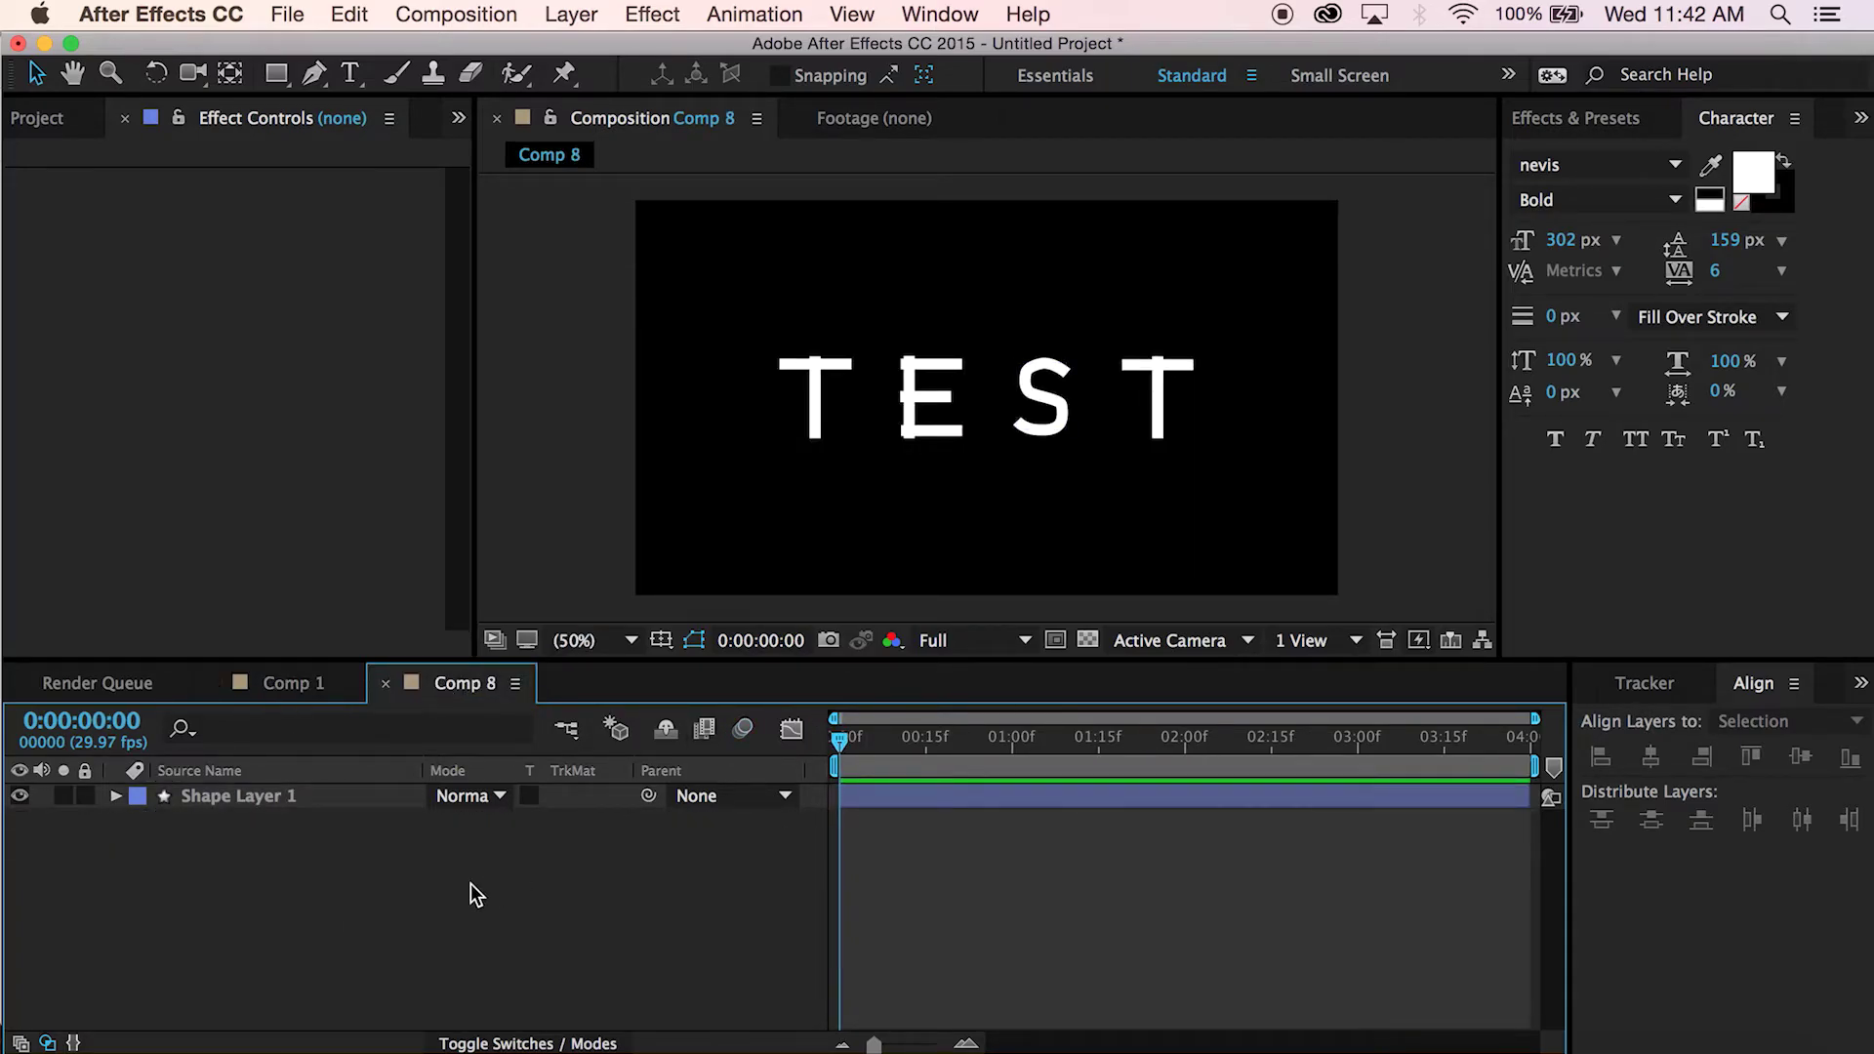
left_click(258, 798)
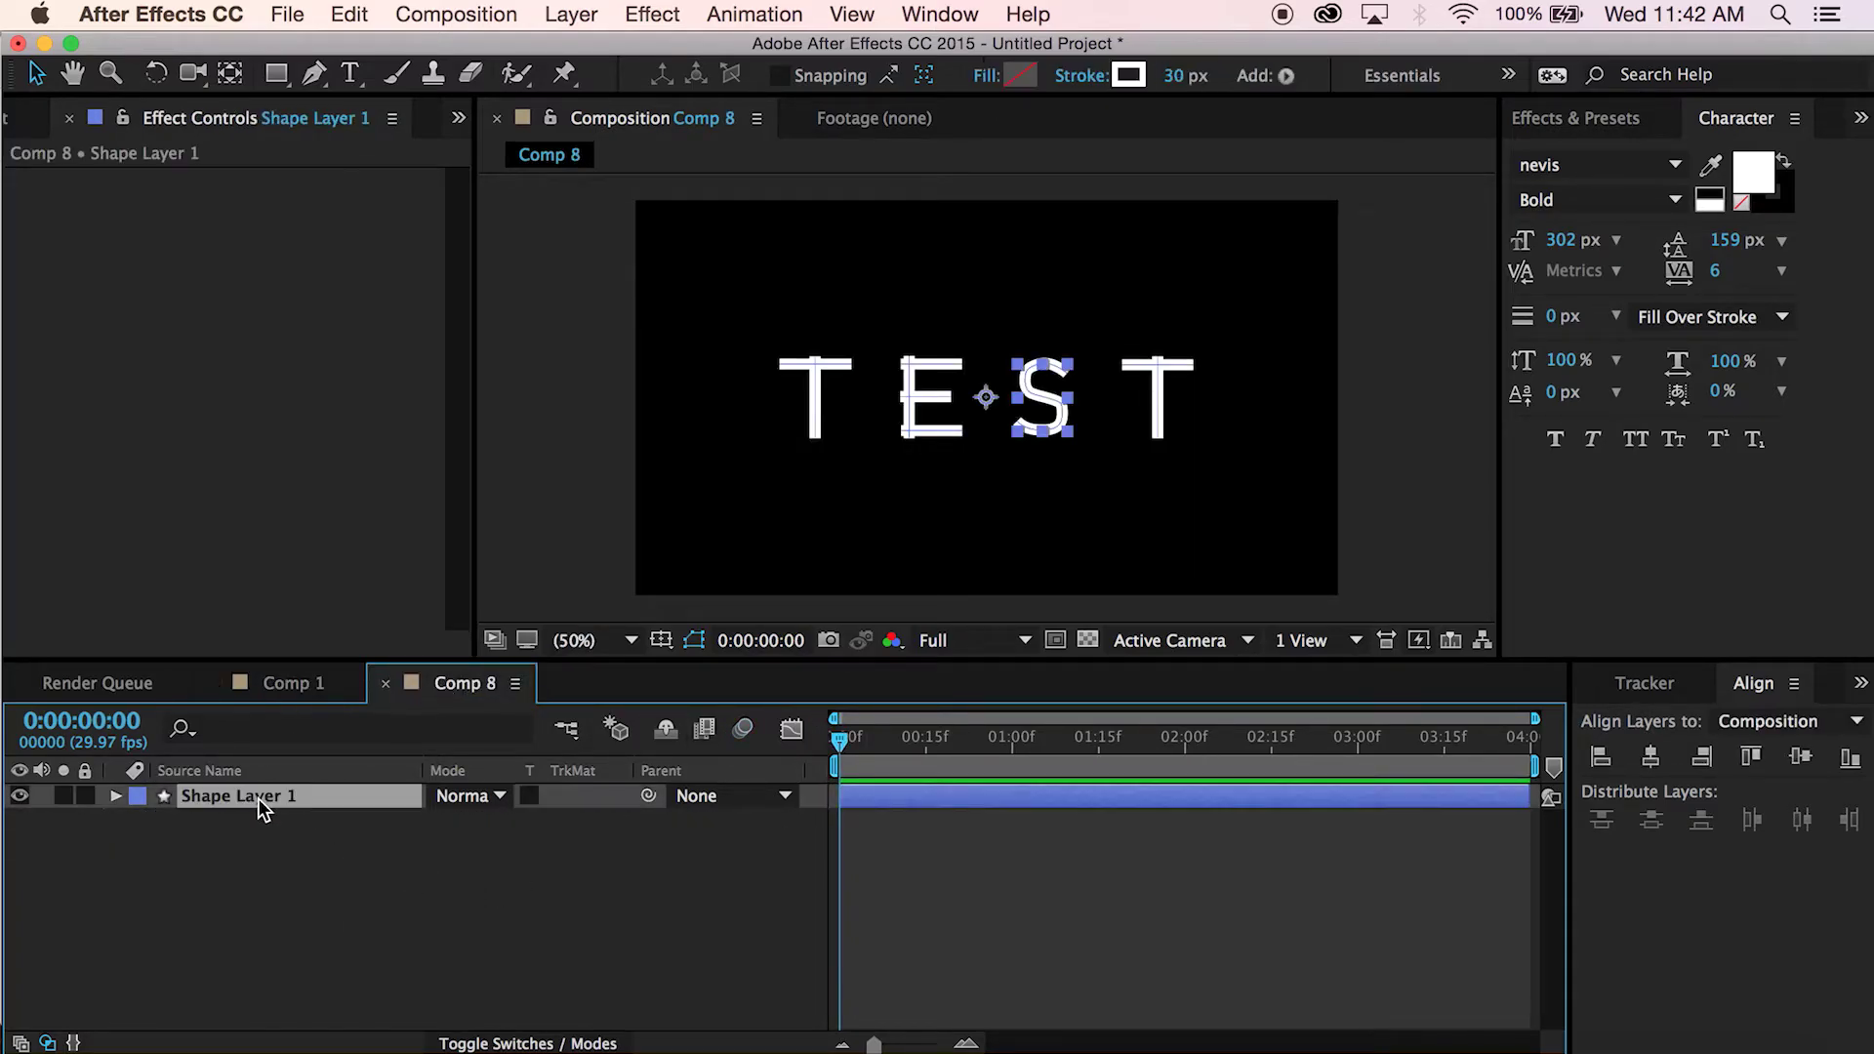
Add Trim Paths to Shape Layer 1 and reveal its settings
left_click(114, 795)
left_click(617, 820)
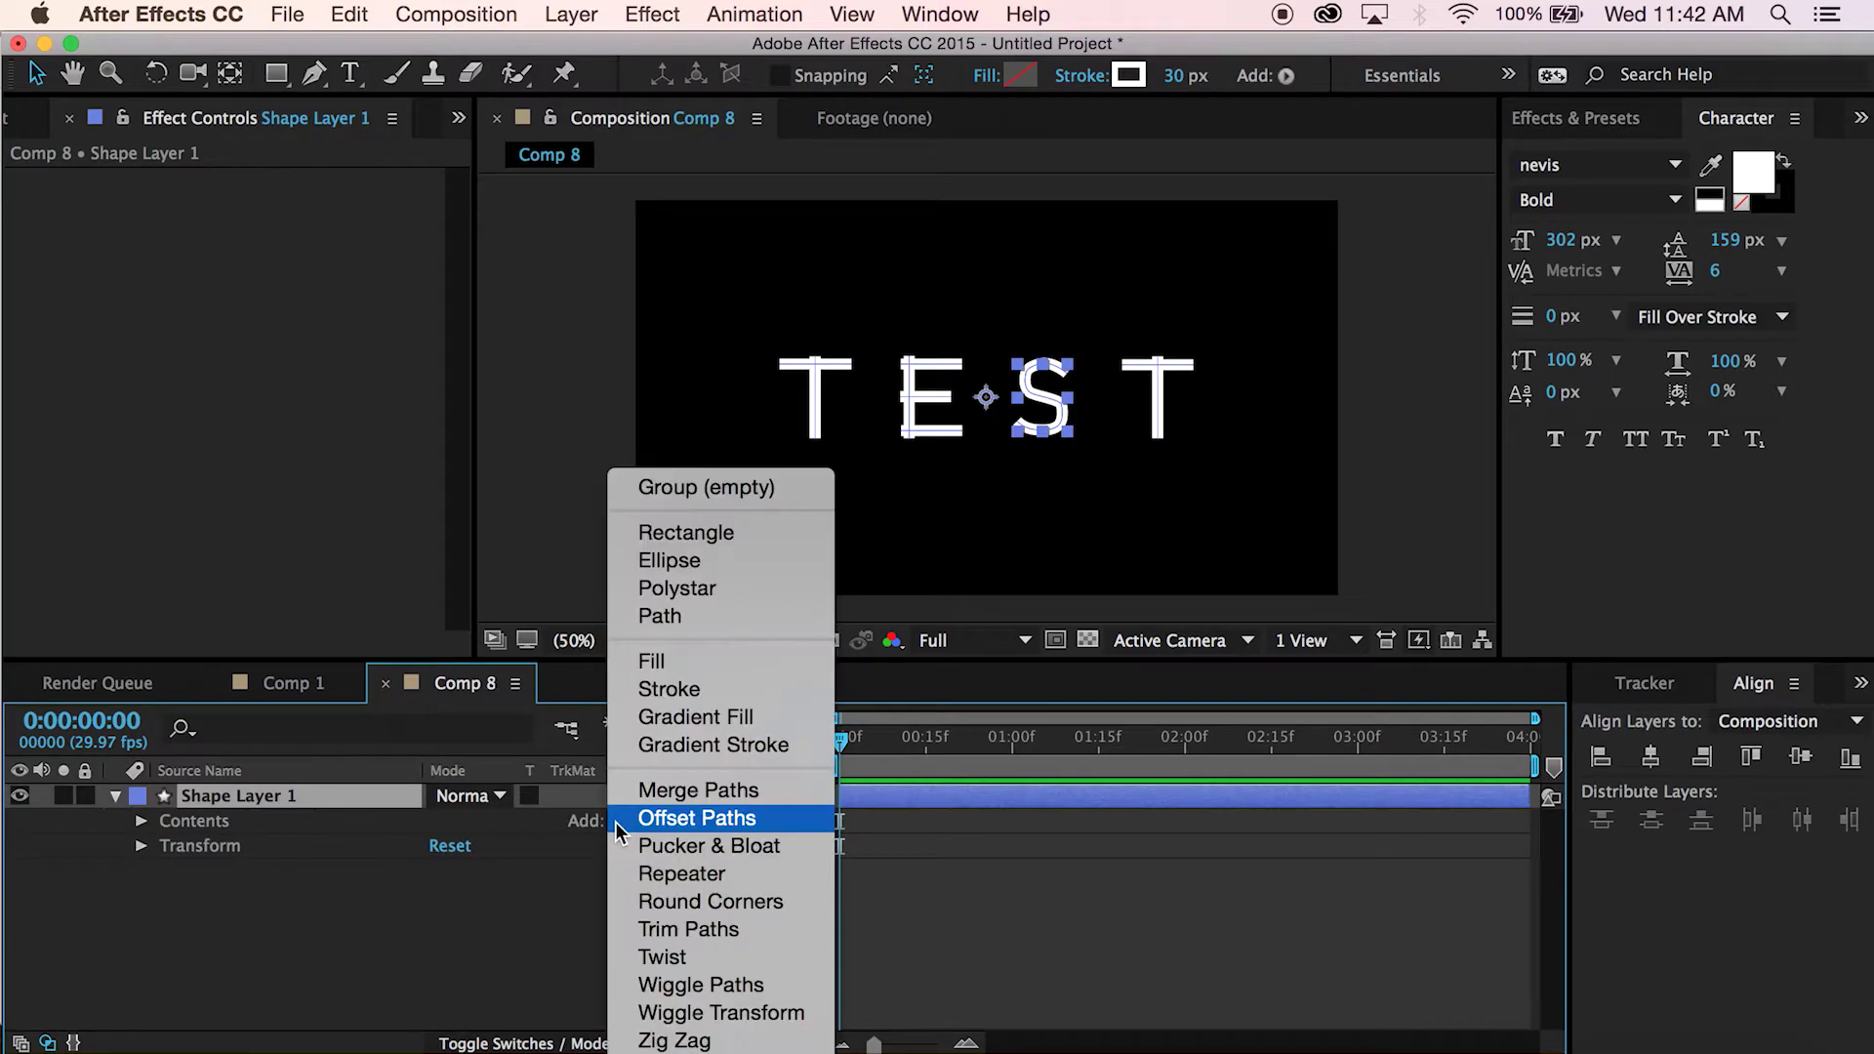
left_click(699, 929)
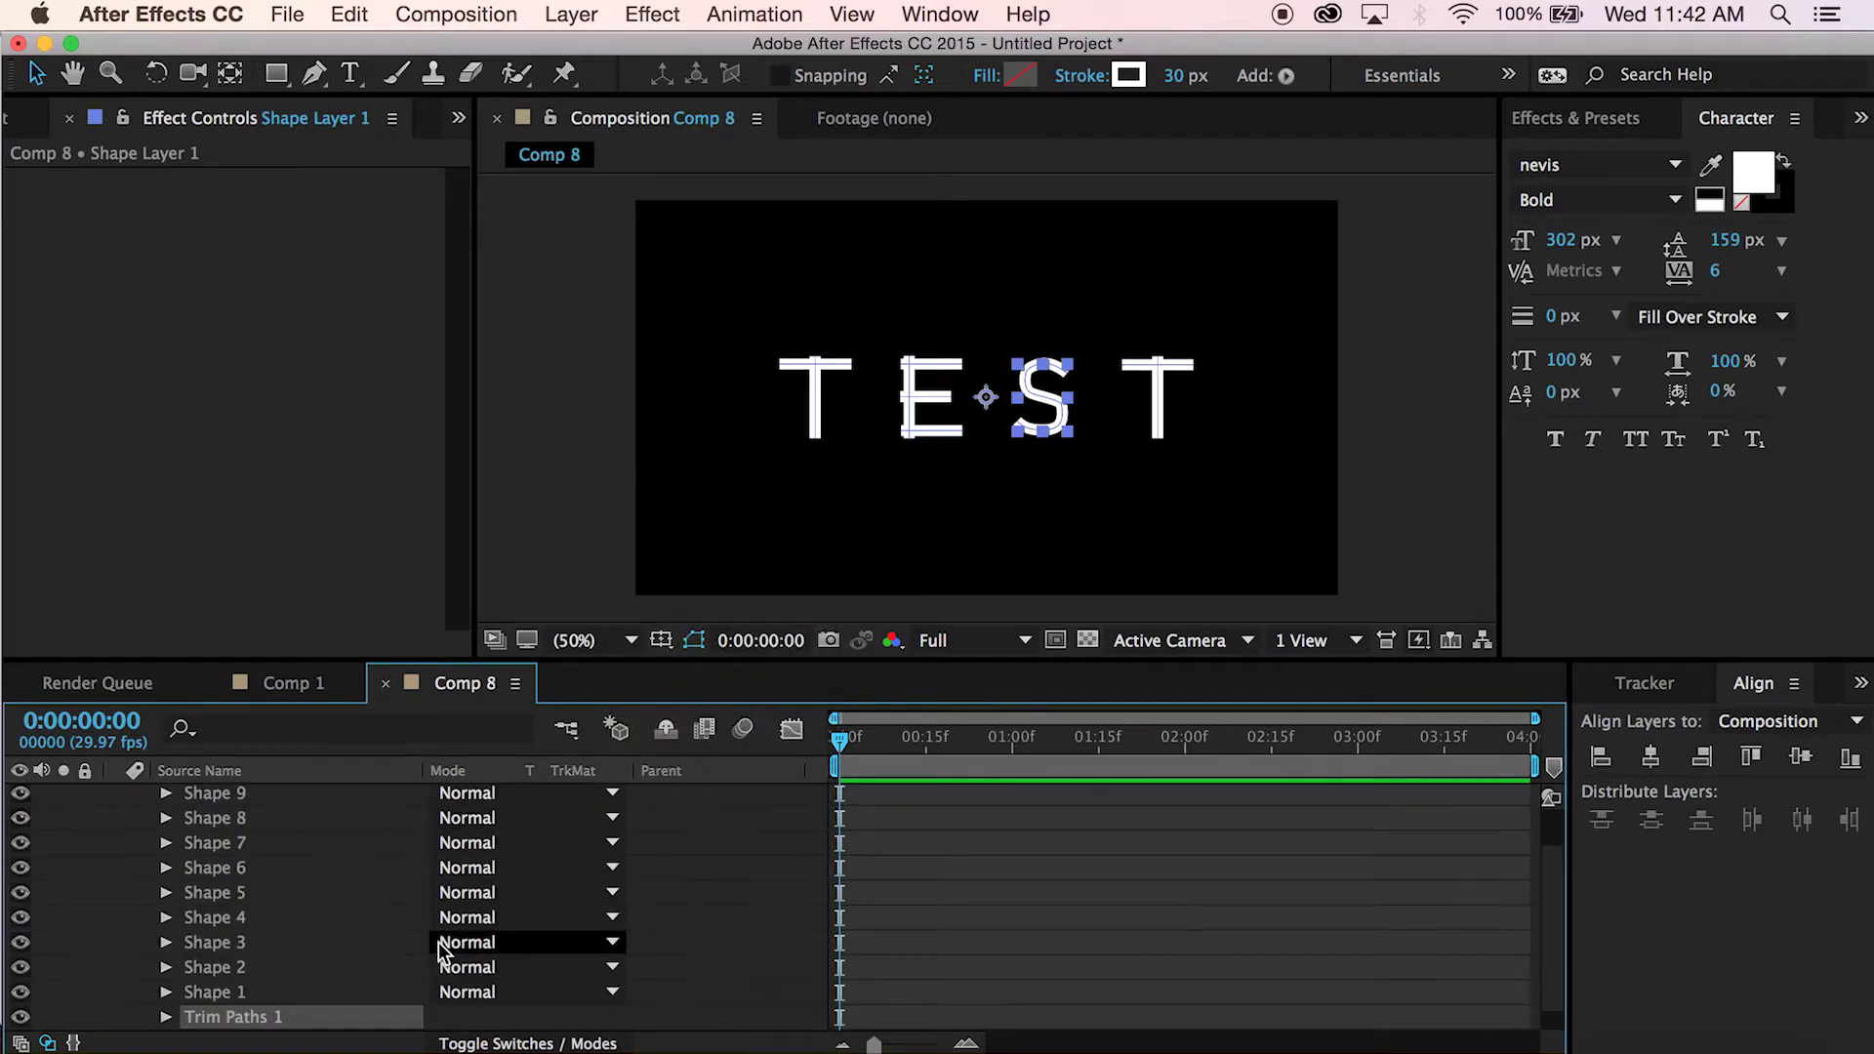
left_click(166, 1017)
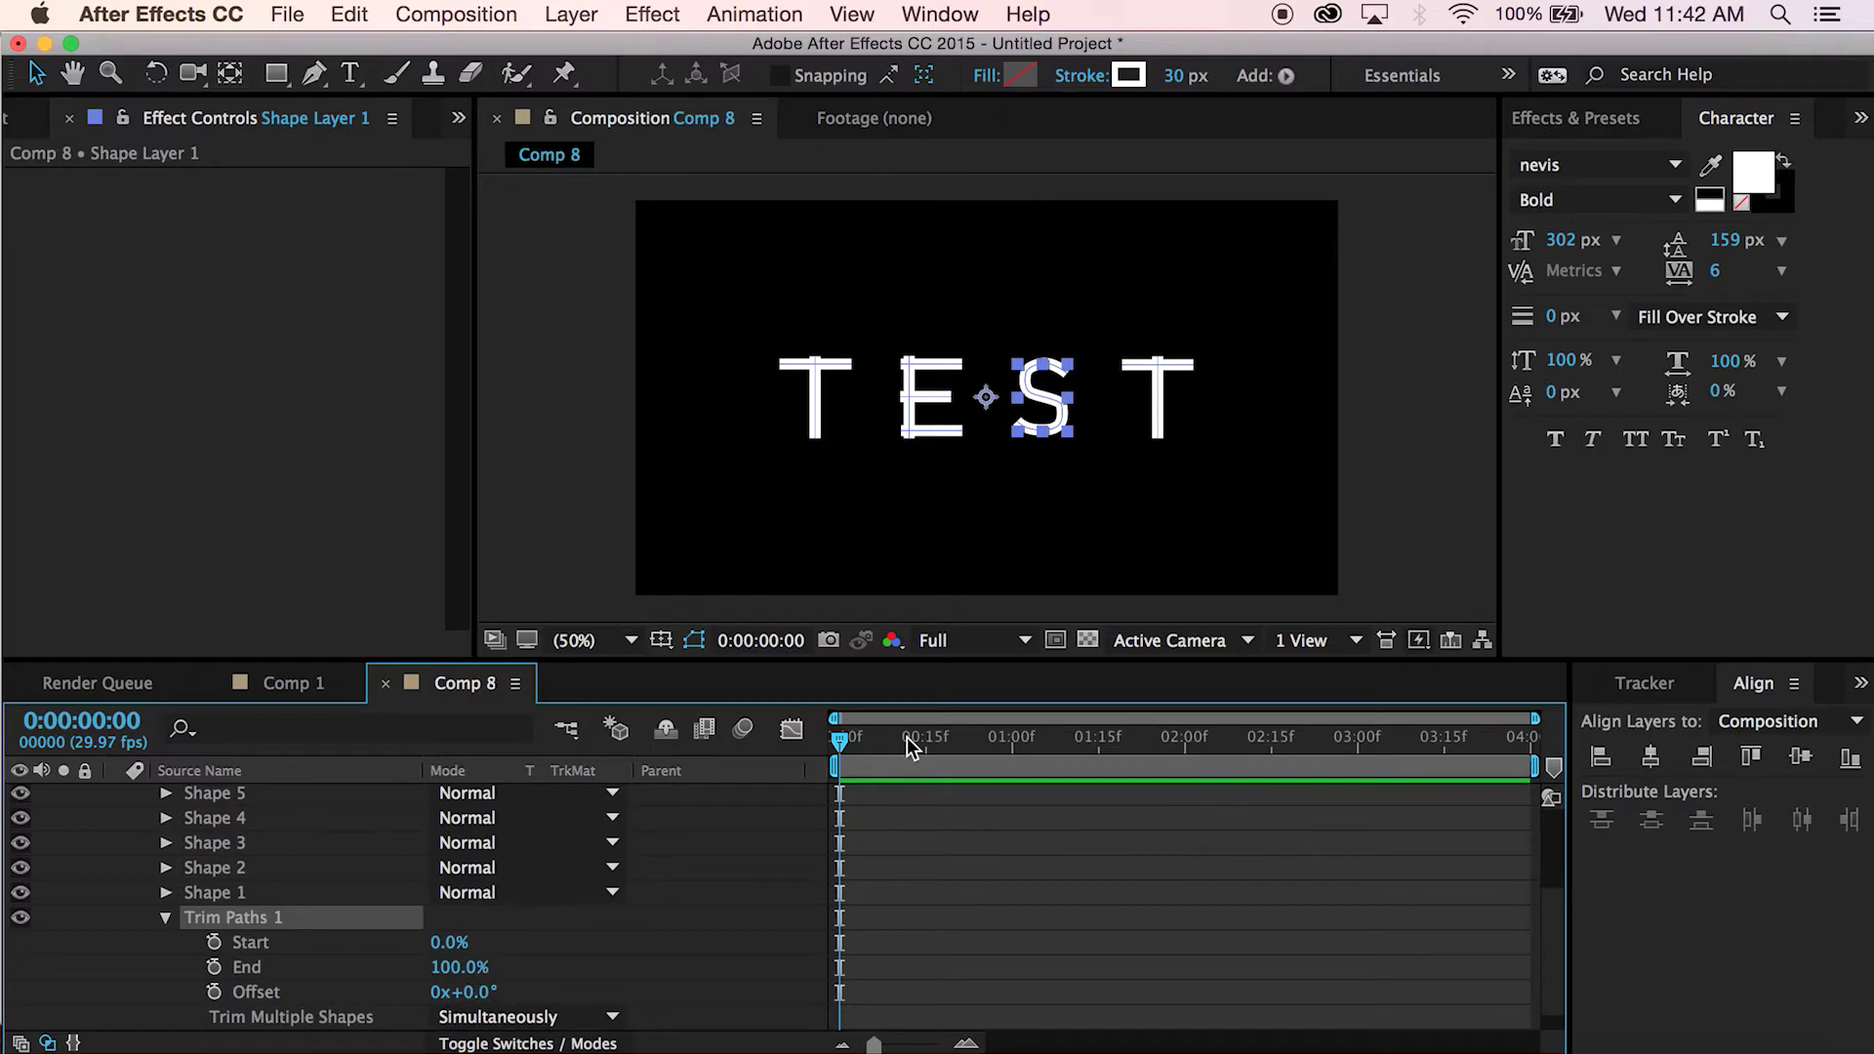
Keyframe Trim Paths Start from 100% at 0:00:00:10 to 0% at 0:00:01:10
key("equal")
left_click(956, 740)
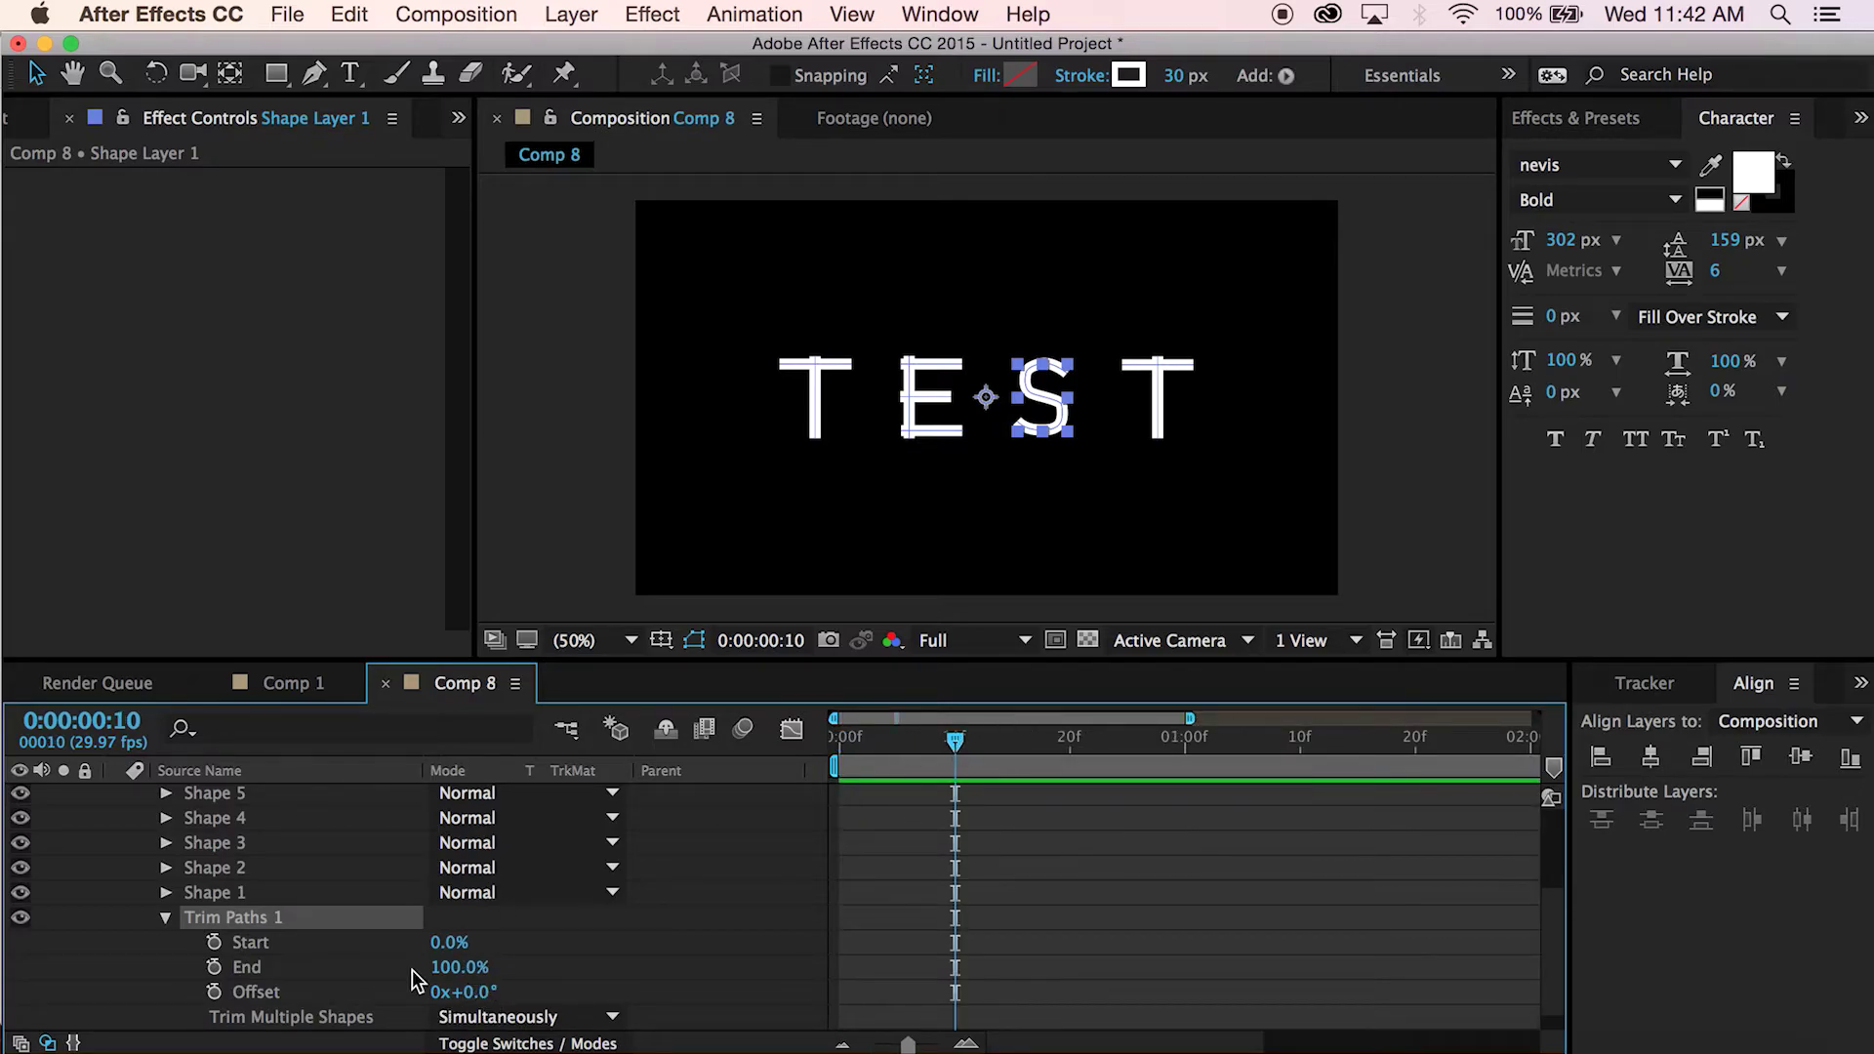
left_click(449, 942)
type("100")
key("Return")
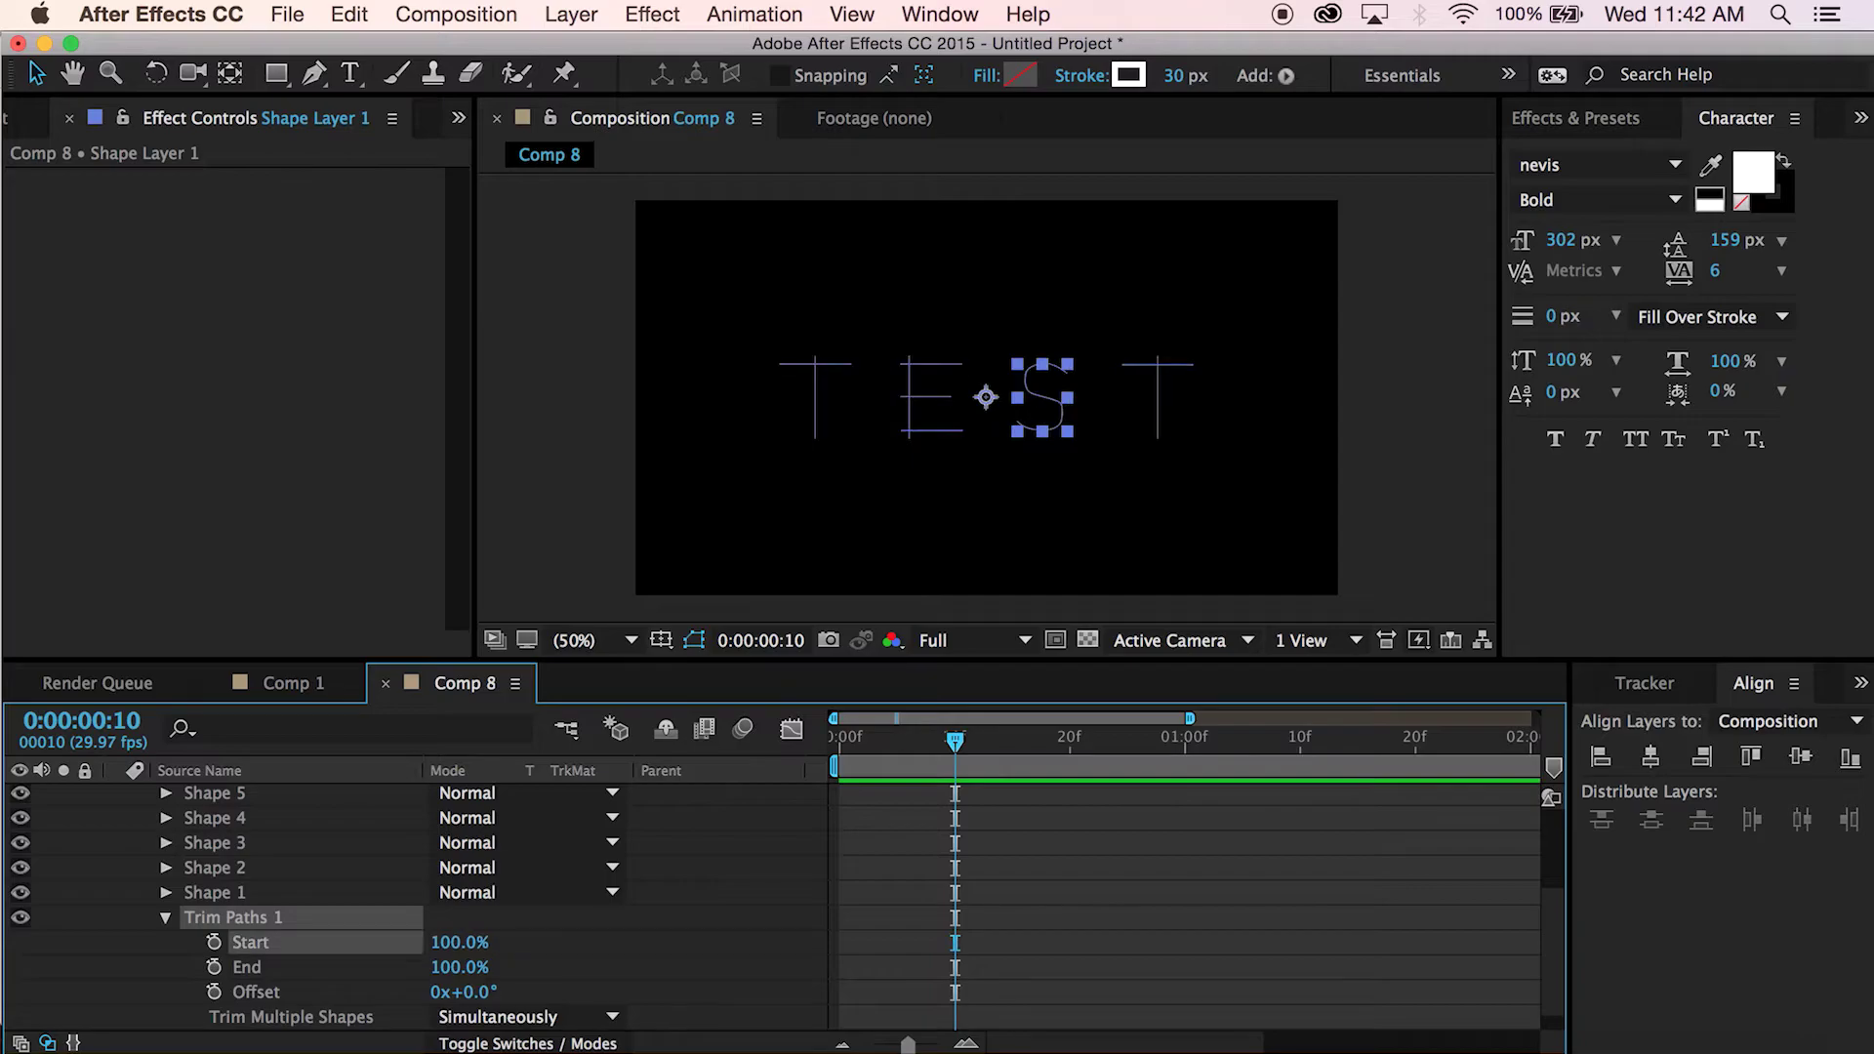
left_click(213, 942)
left_click_drag(981, 739, 1305, 765)
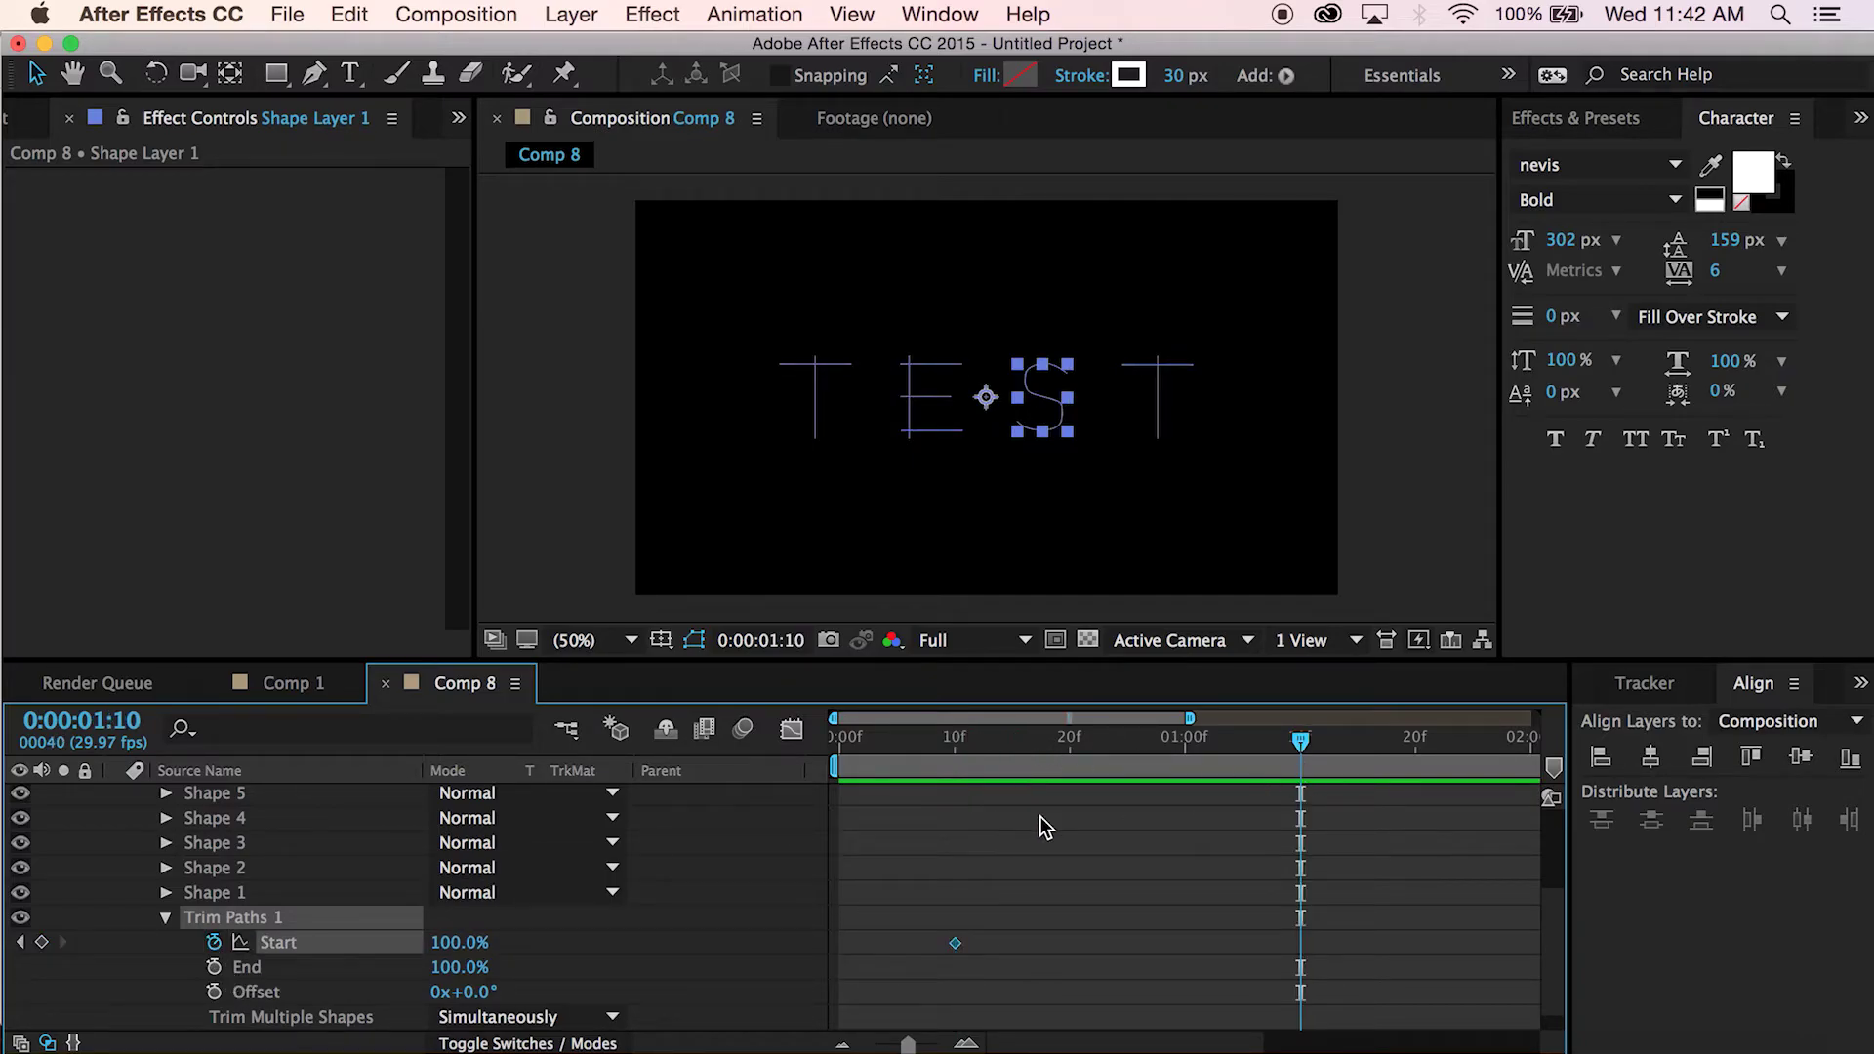
left_click(458, 942)
type("0")
key("Return")
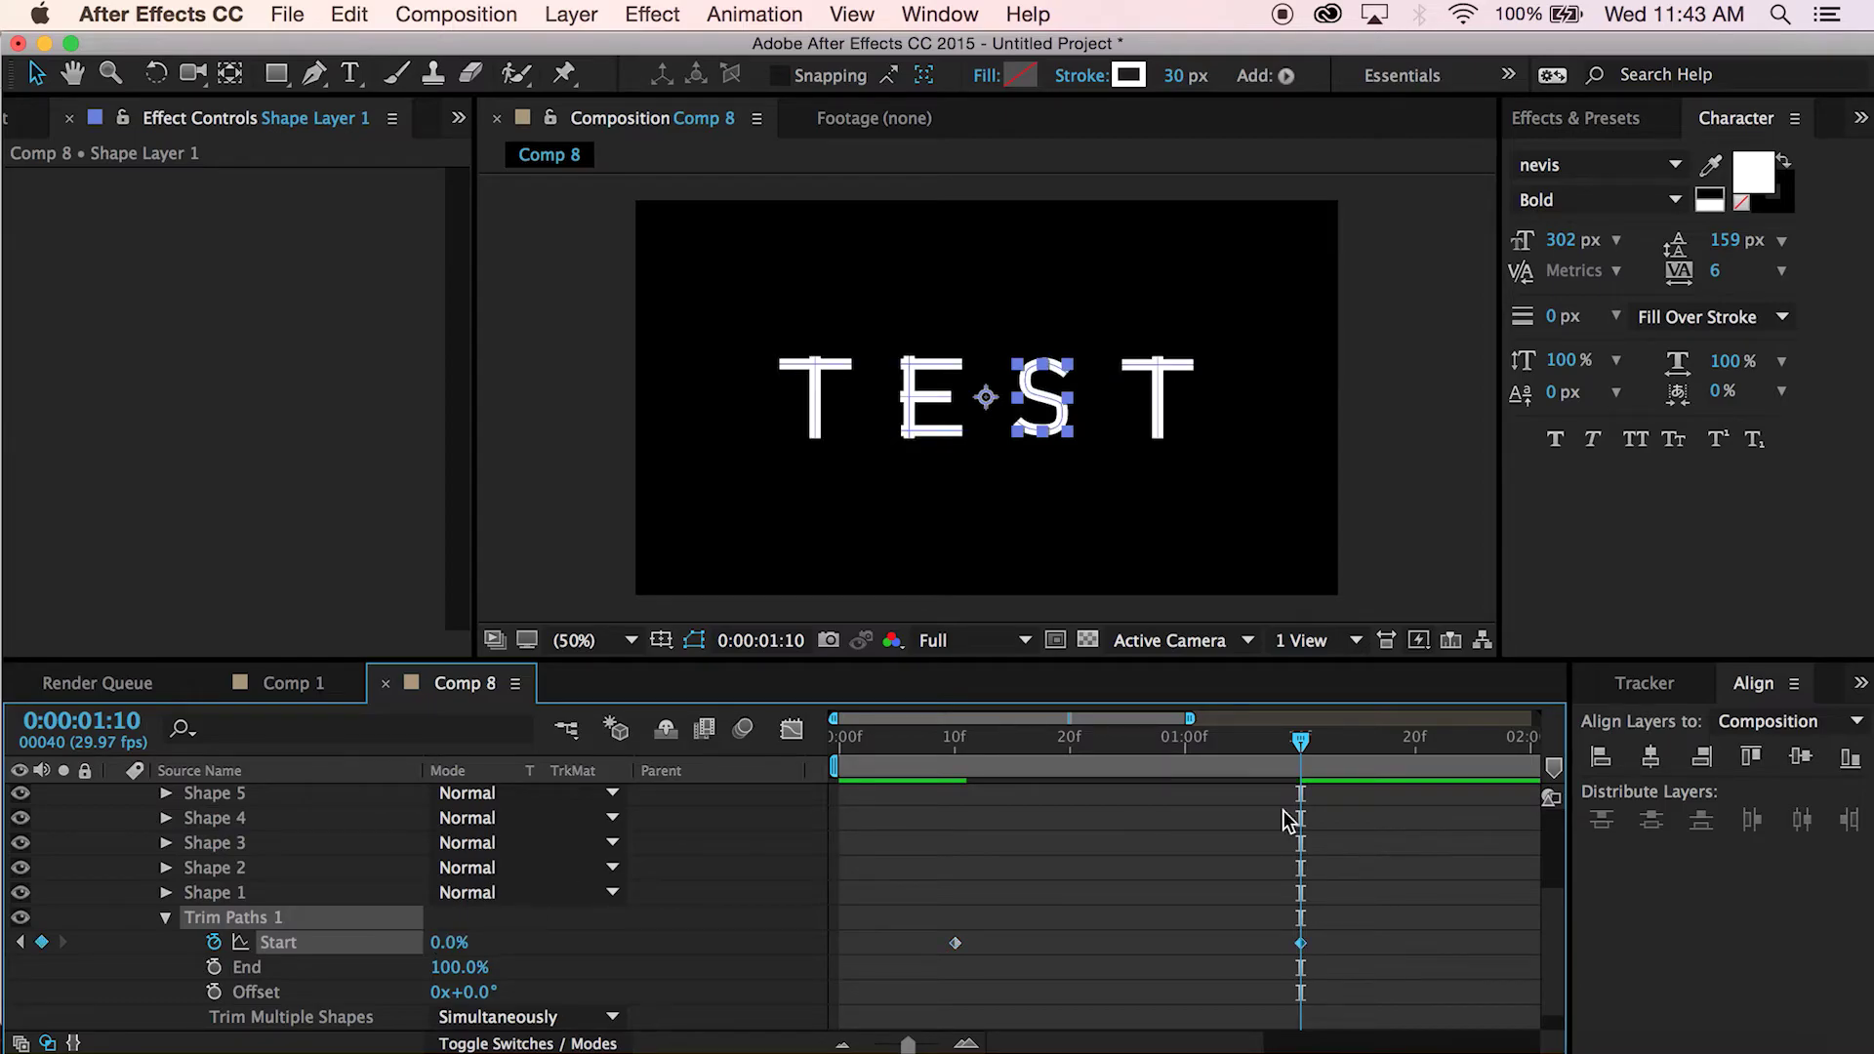
left_click_drag(1408, 915, 935, 967)
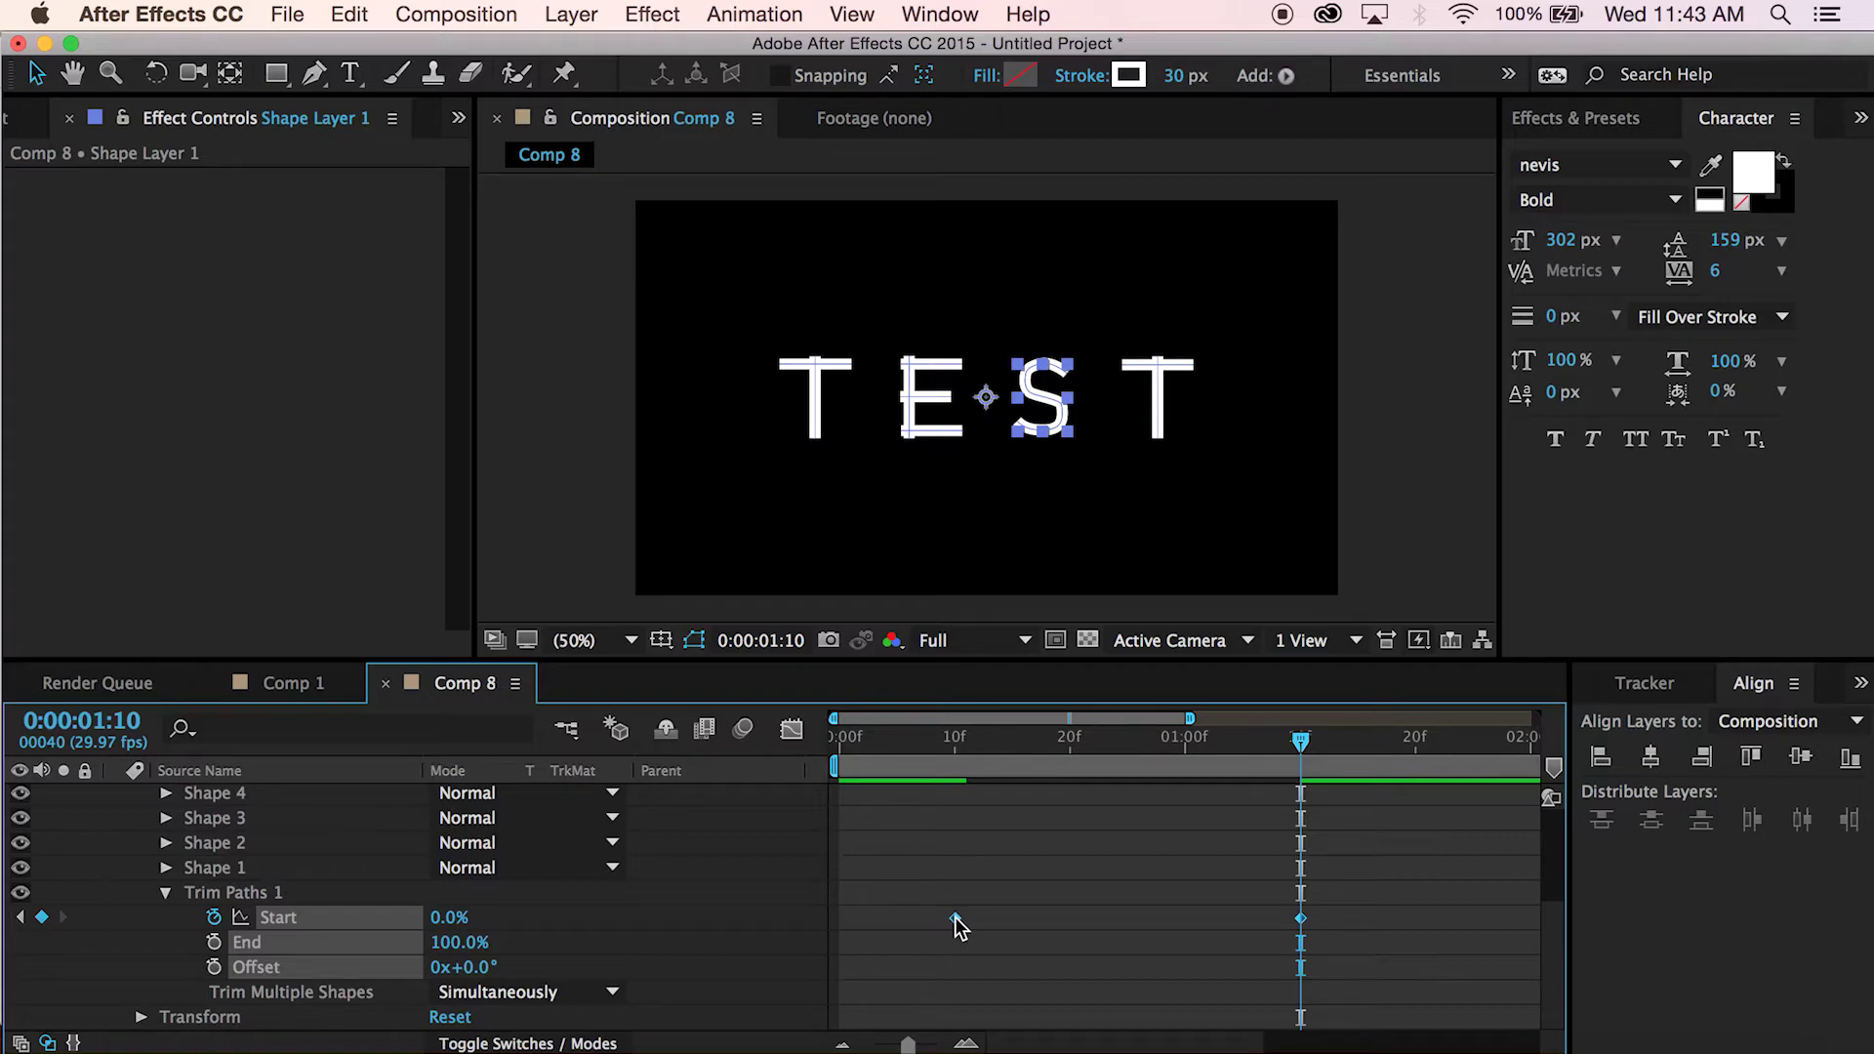
Apply Easy Ease In to the Trim Paths Start keyframes
right_click(954, 918)
mouse_move(1069, 1041)
left_click(1428, 900)
In the Graph Editor, lengthen the final keyframe's ease influence so the draw-on settles slowly
left_click(793, 730)
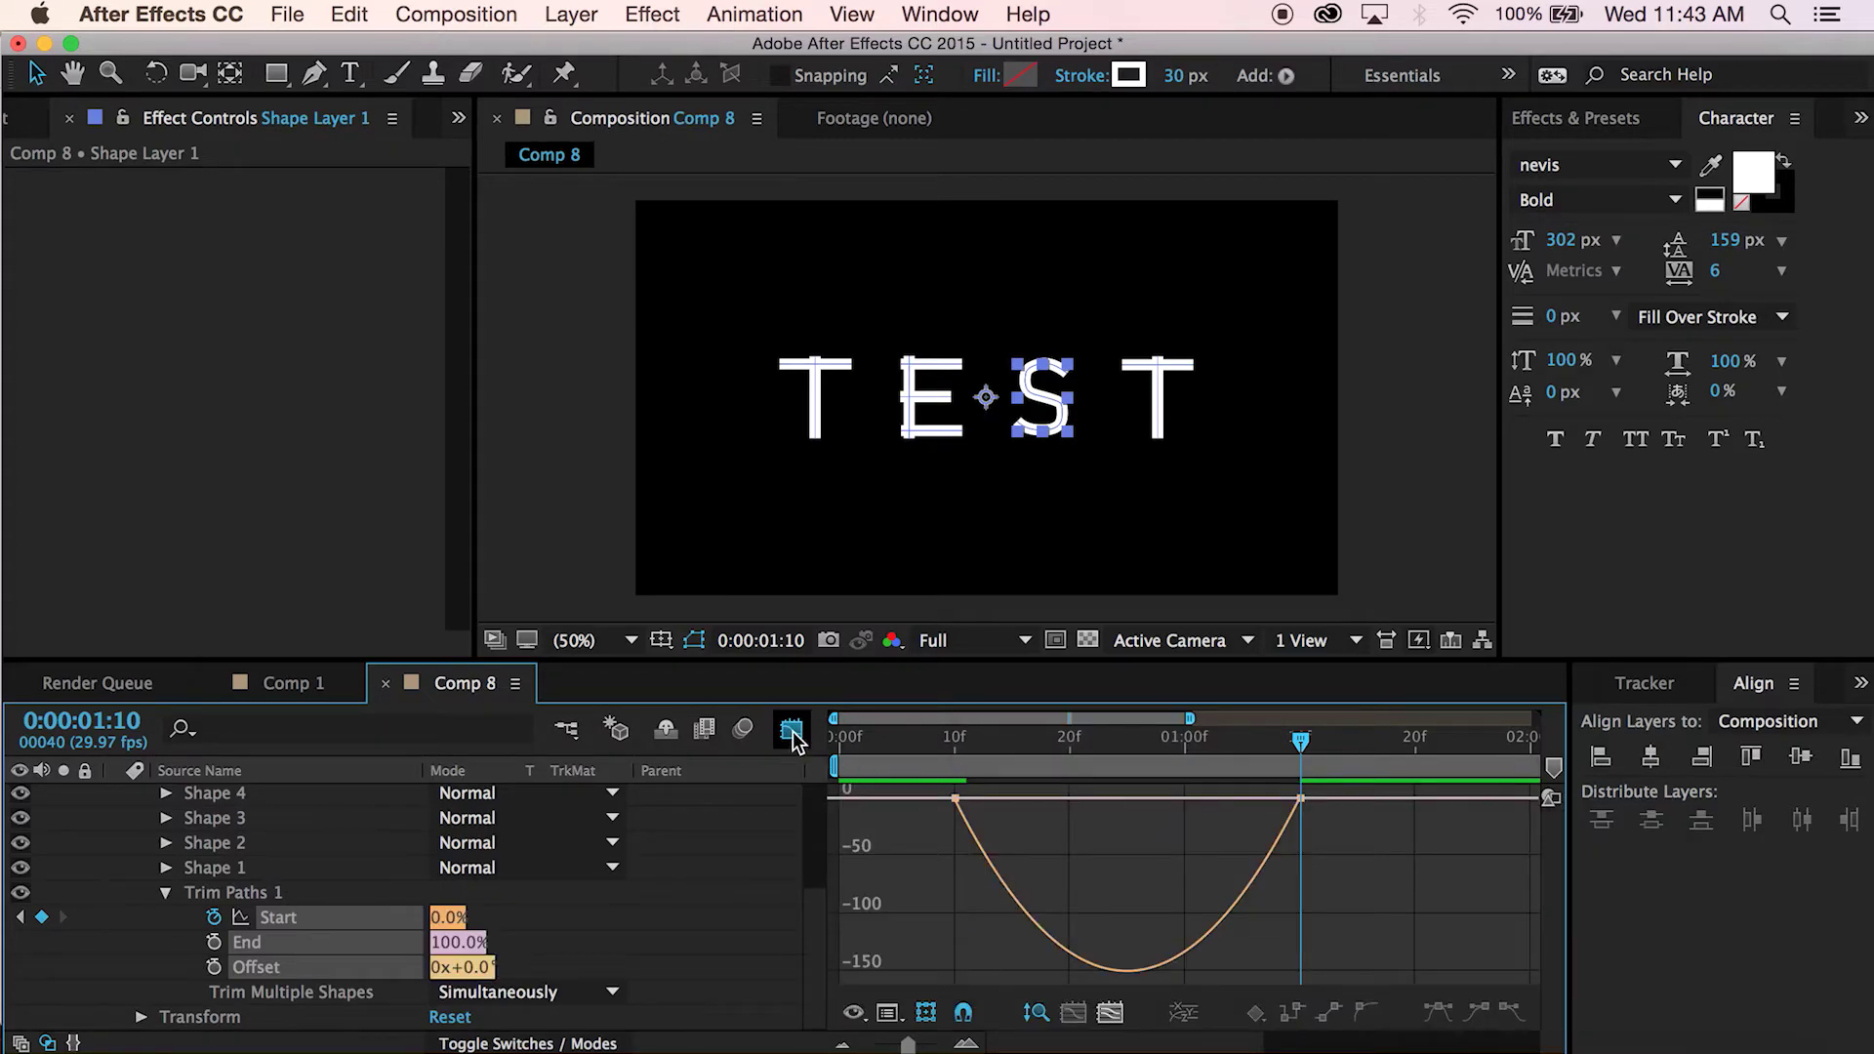
left_click_drag(1328, 842, 1074, 810)
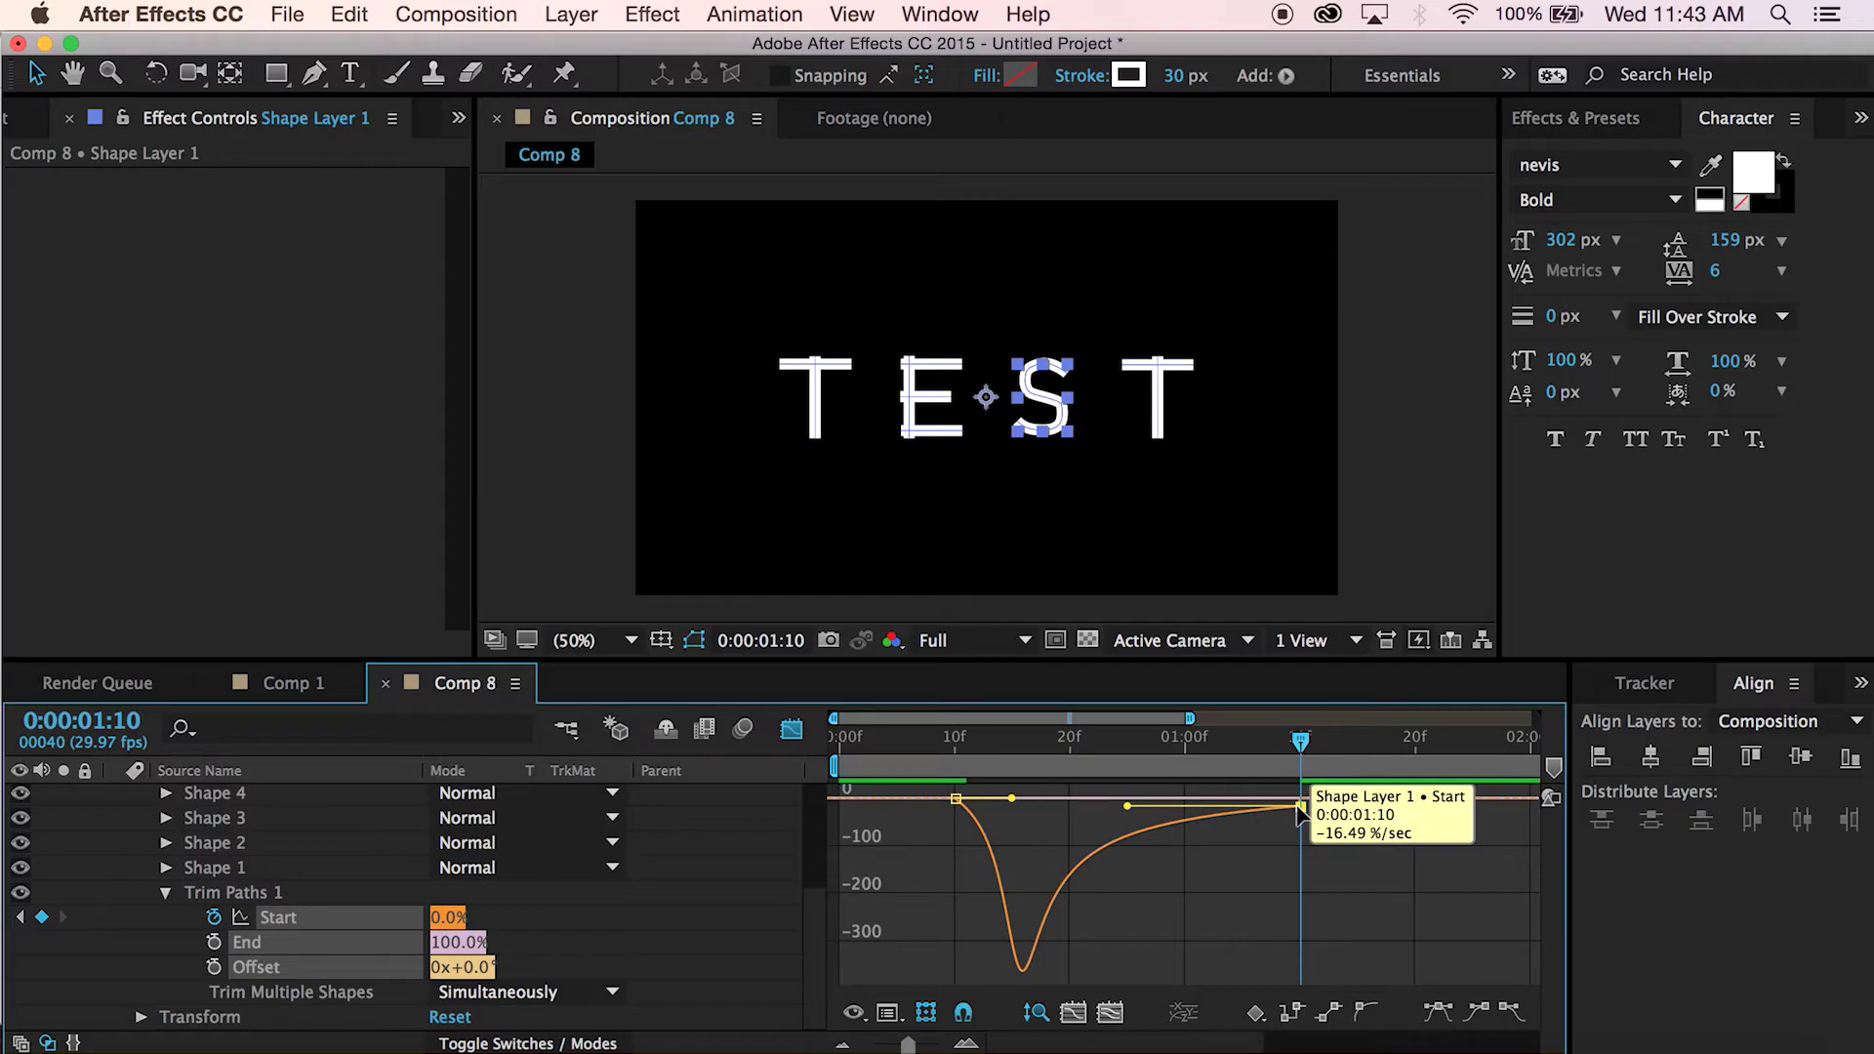
left_click_drag(1301, 806, 1306, 798)
left_click_drag(1304, 803, 1302, 799)
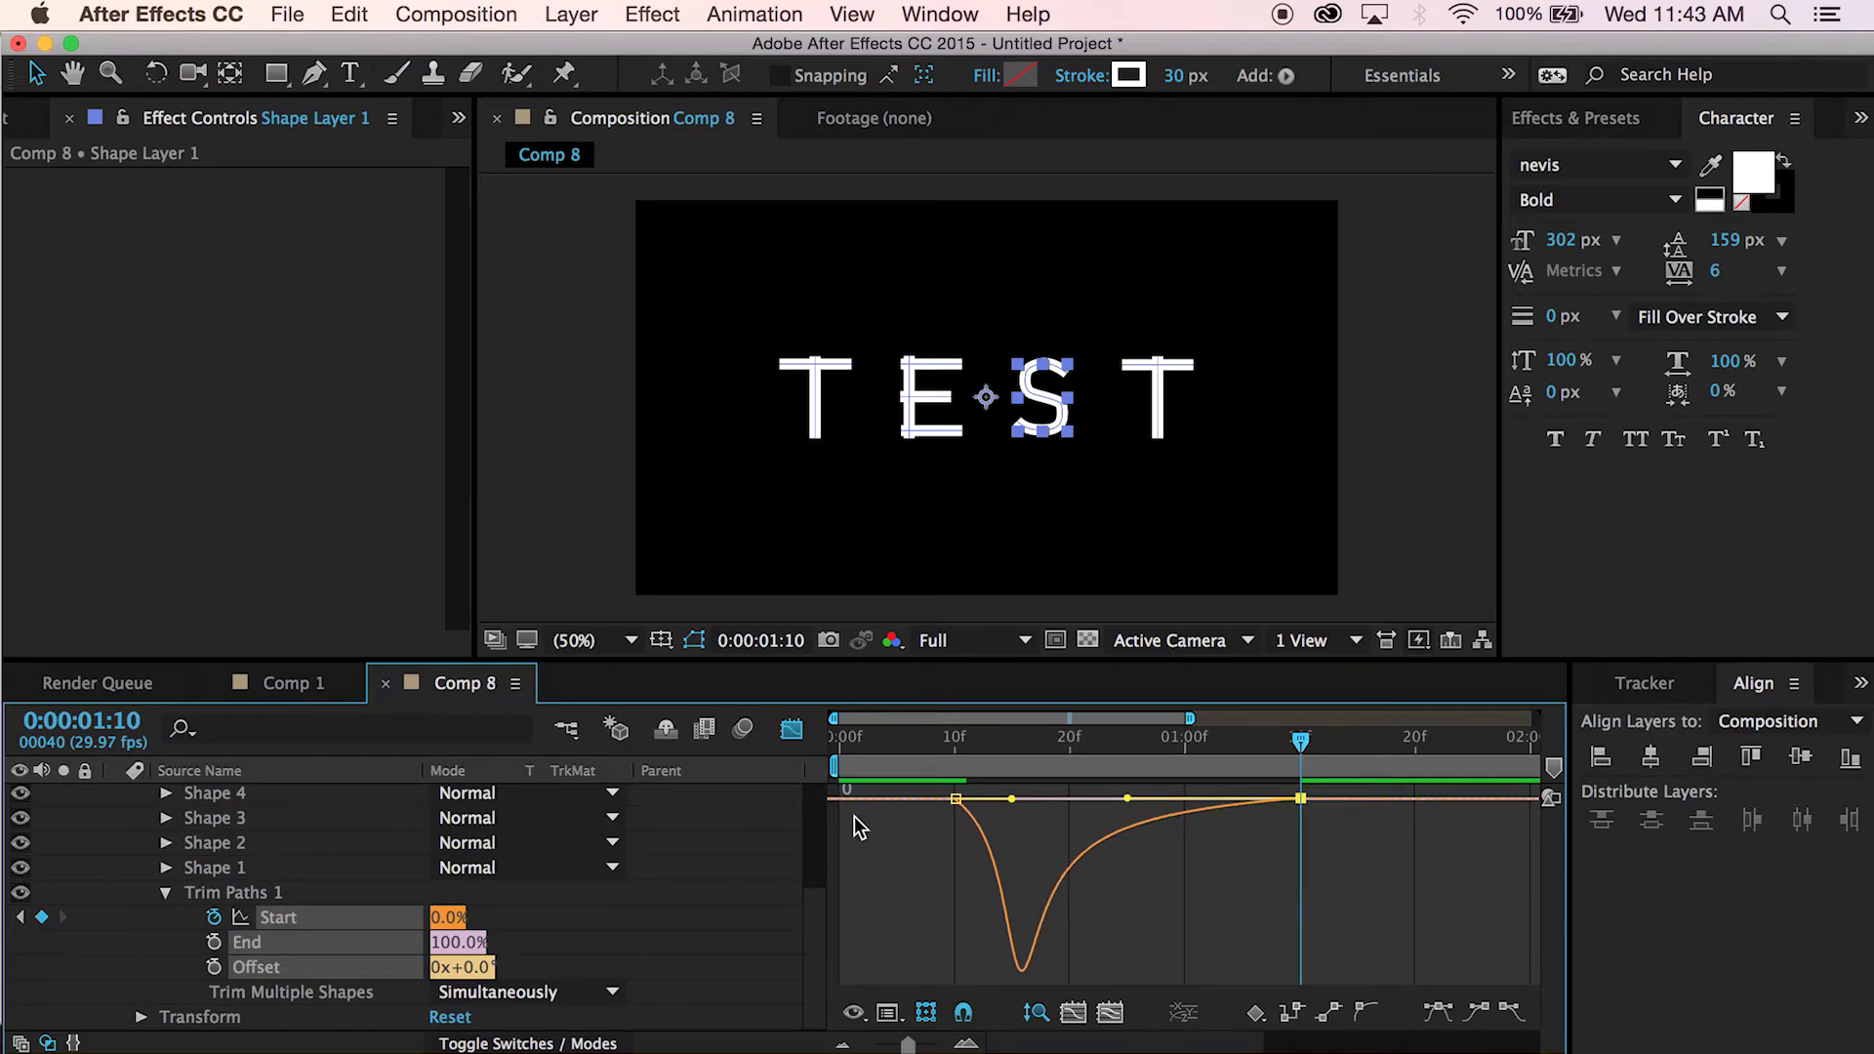
left_click(792, 729)
Preview the TEST draw-on animation from the start, stopping and replaying it
left_click(832, 748)
key("space")
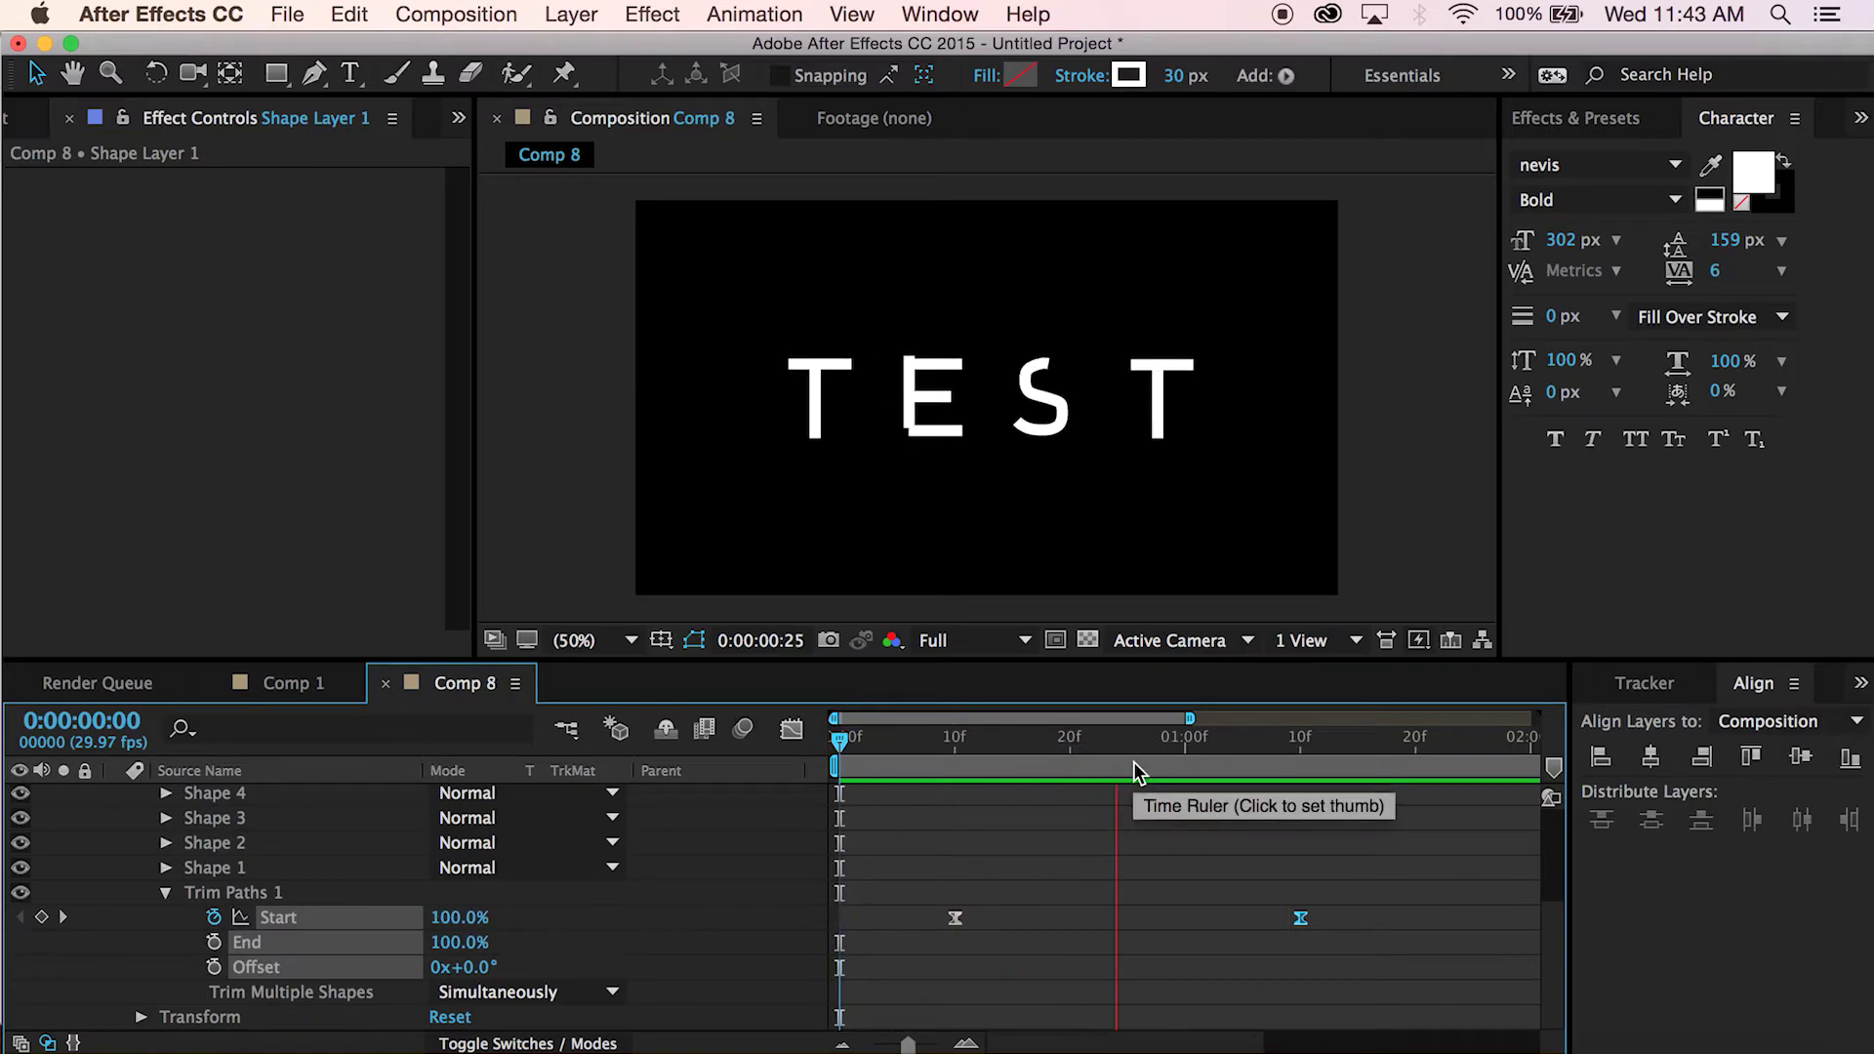
key("space")
key("space")
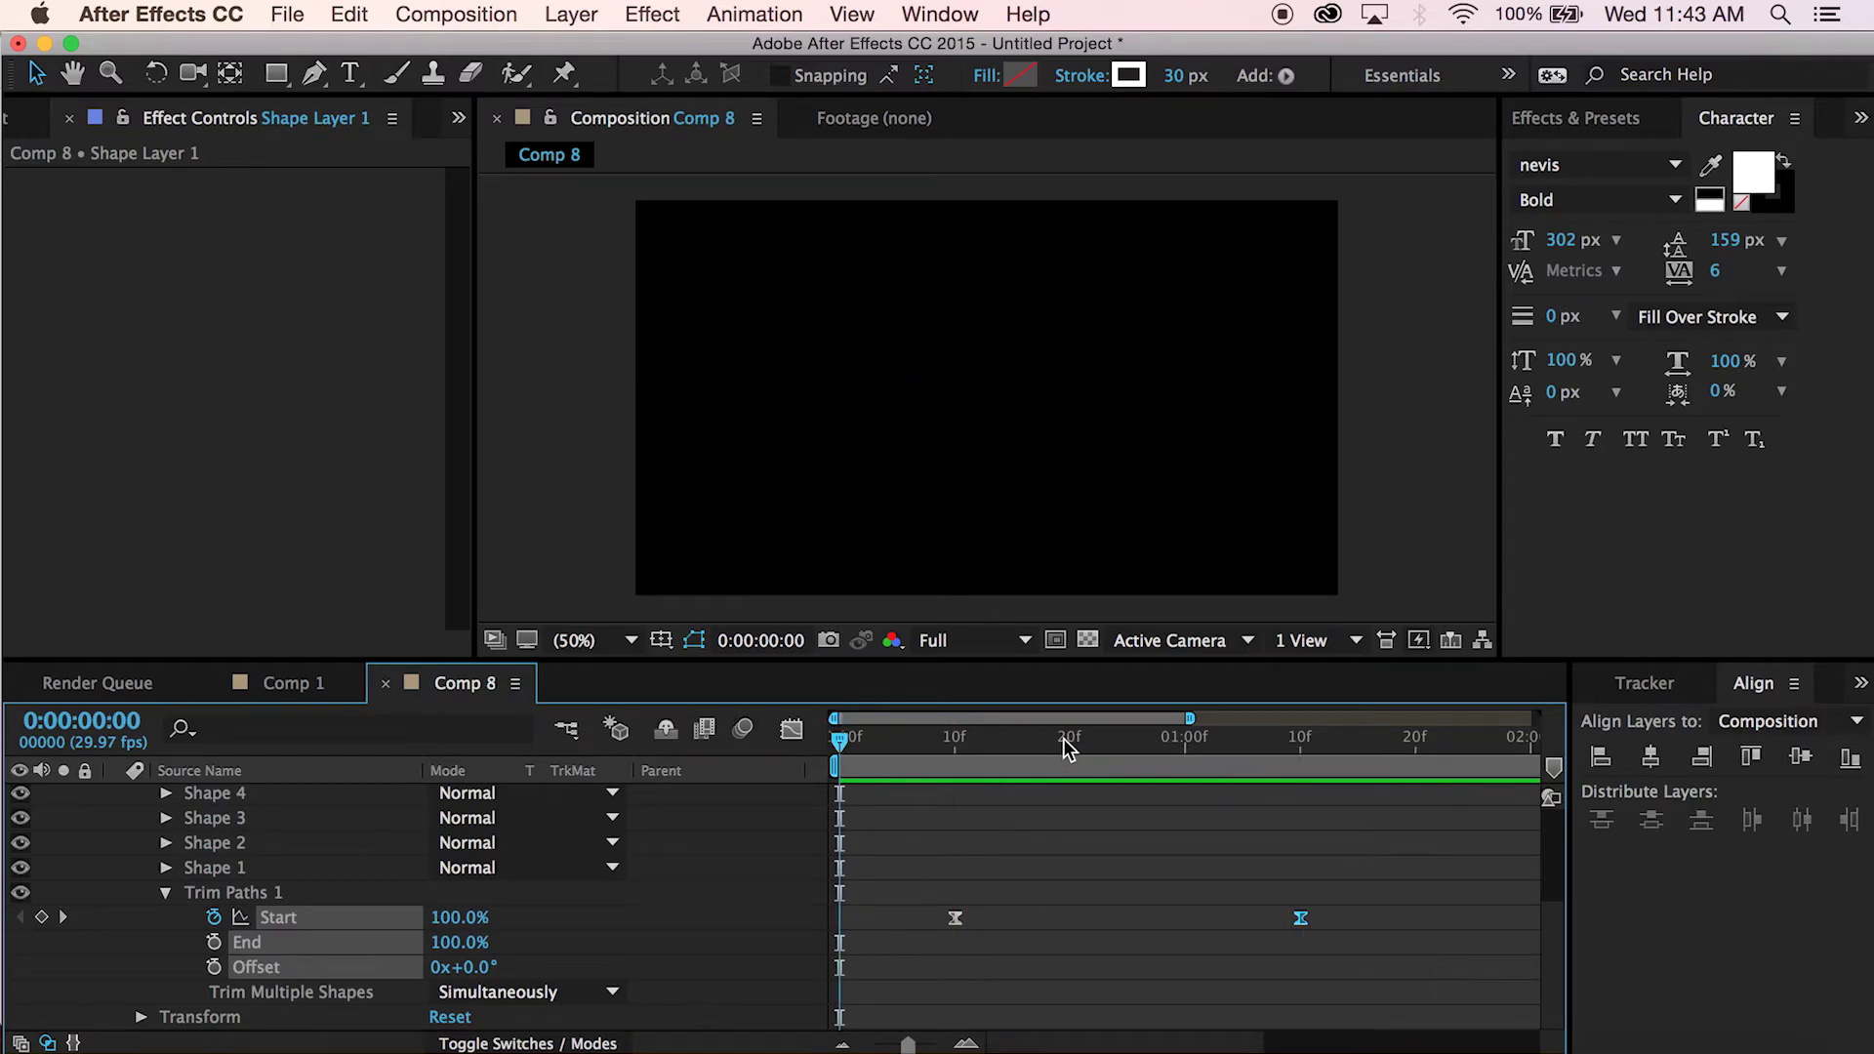
key("space")
Collapse Shape Layer 1's properties and move the playhead to frame 0:00:00:28
scroll(132, 889, "up", 4)
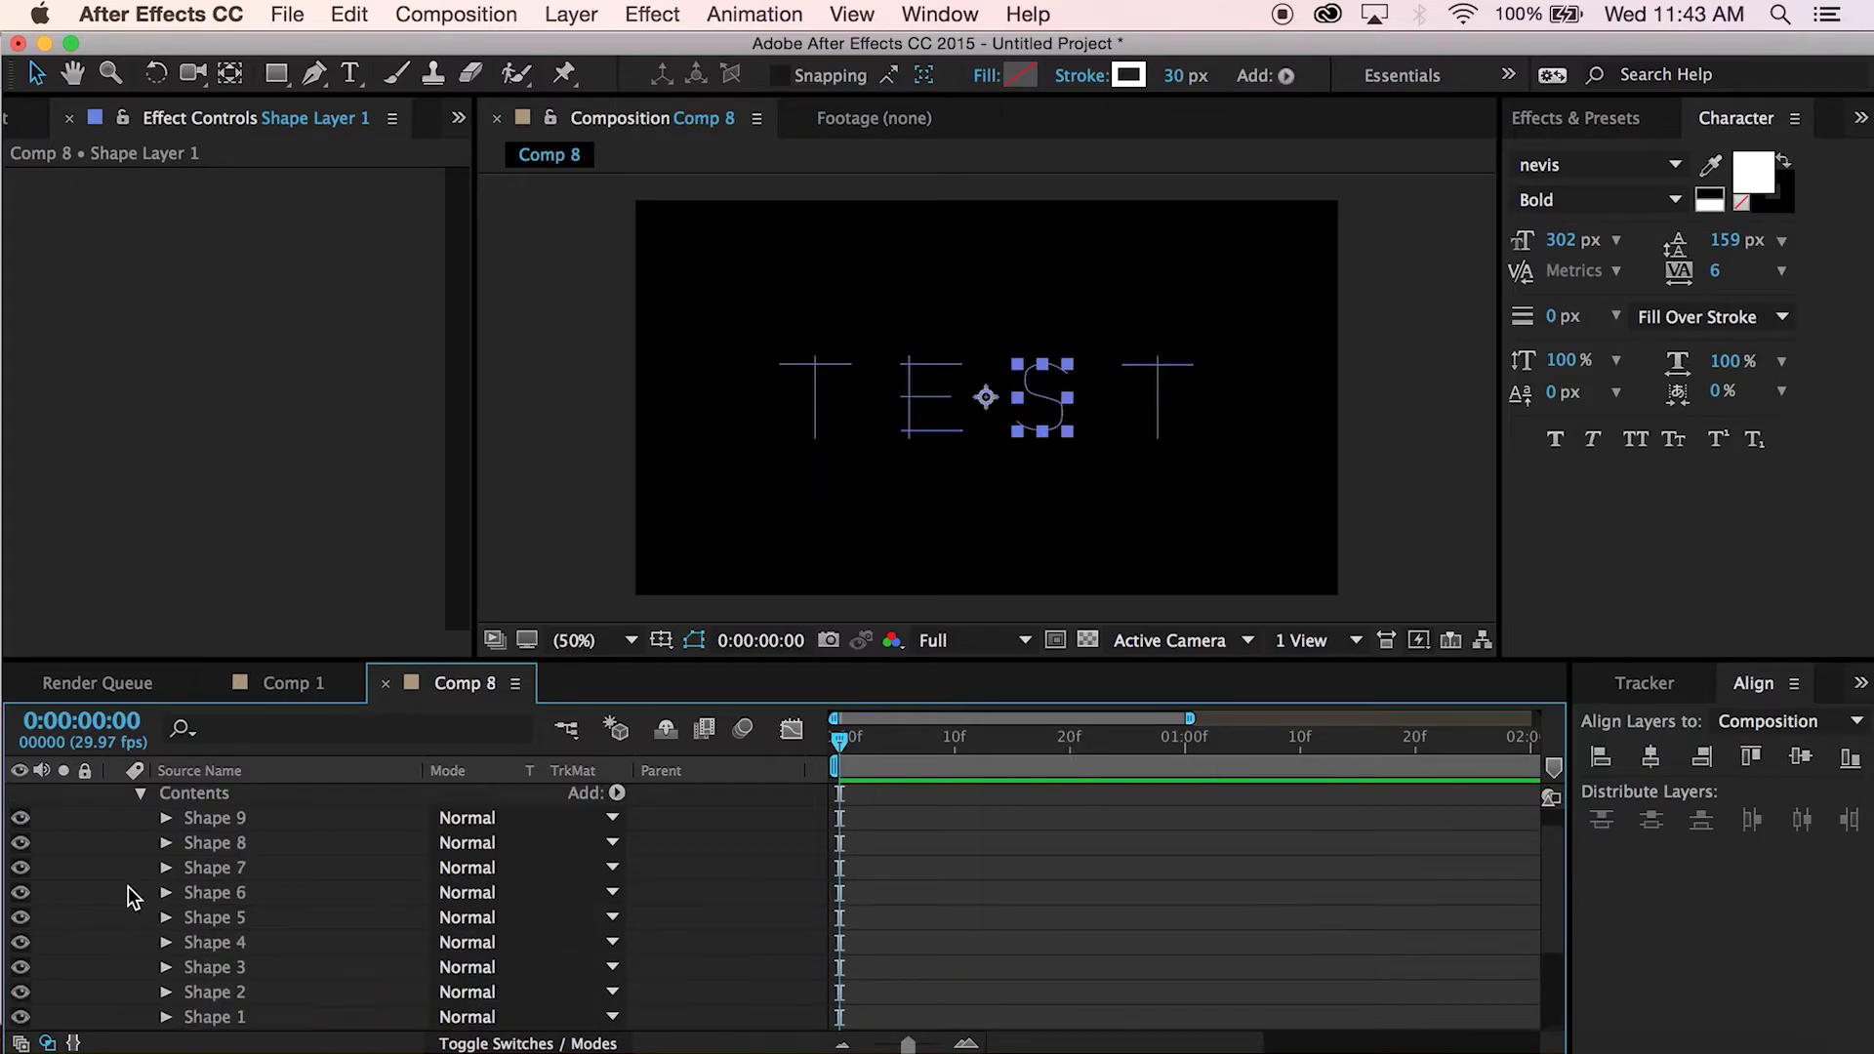
left_click(116, 795)
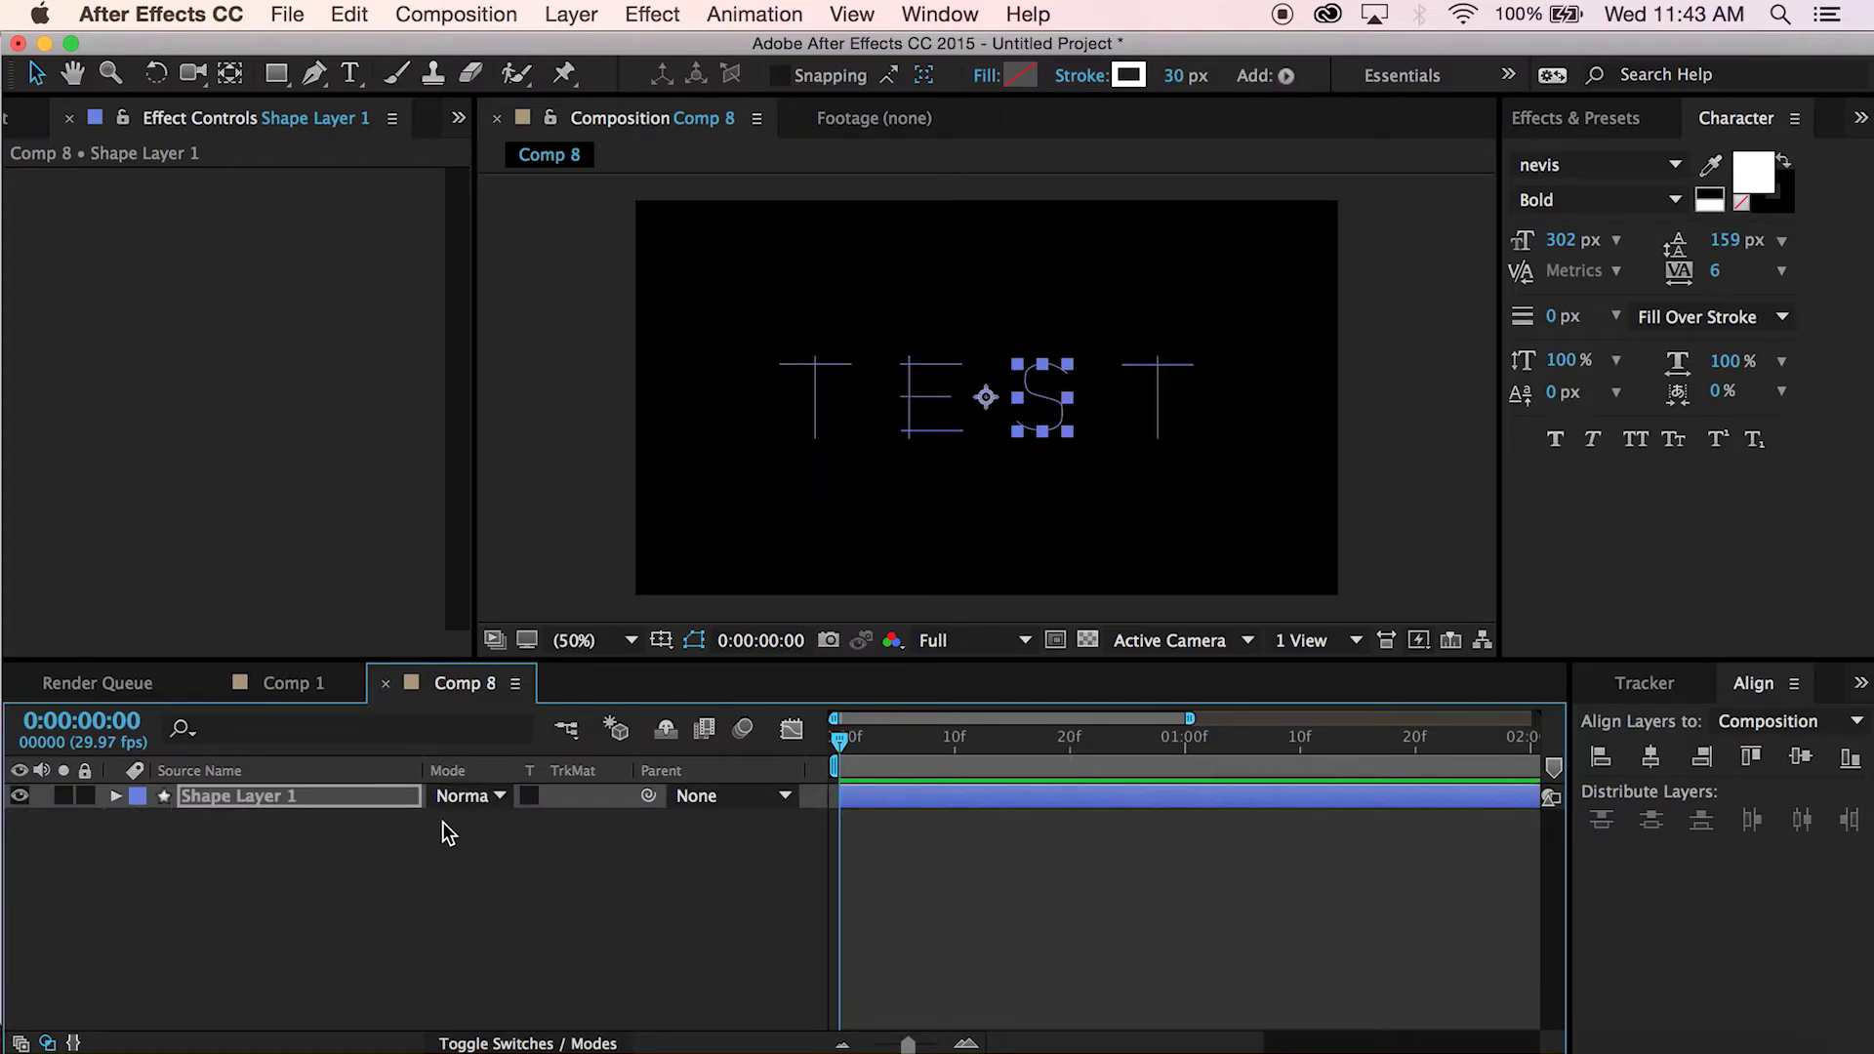
left_click_drag(1087, 750, 1160, 751)
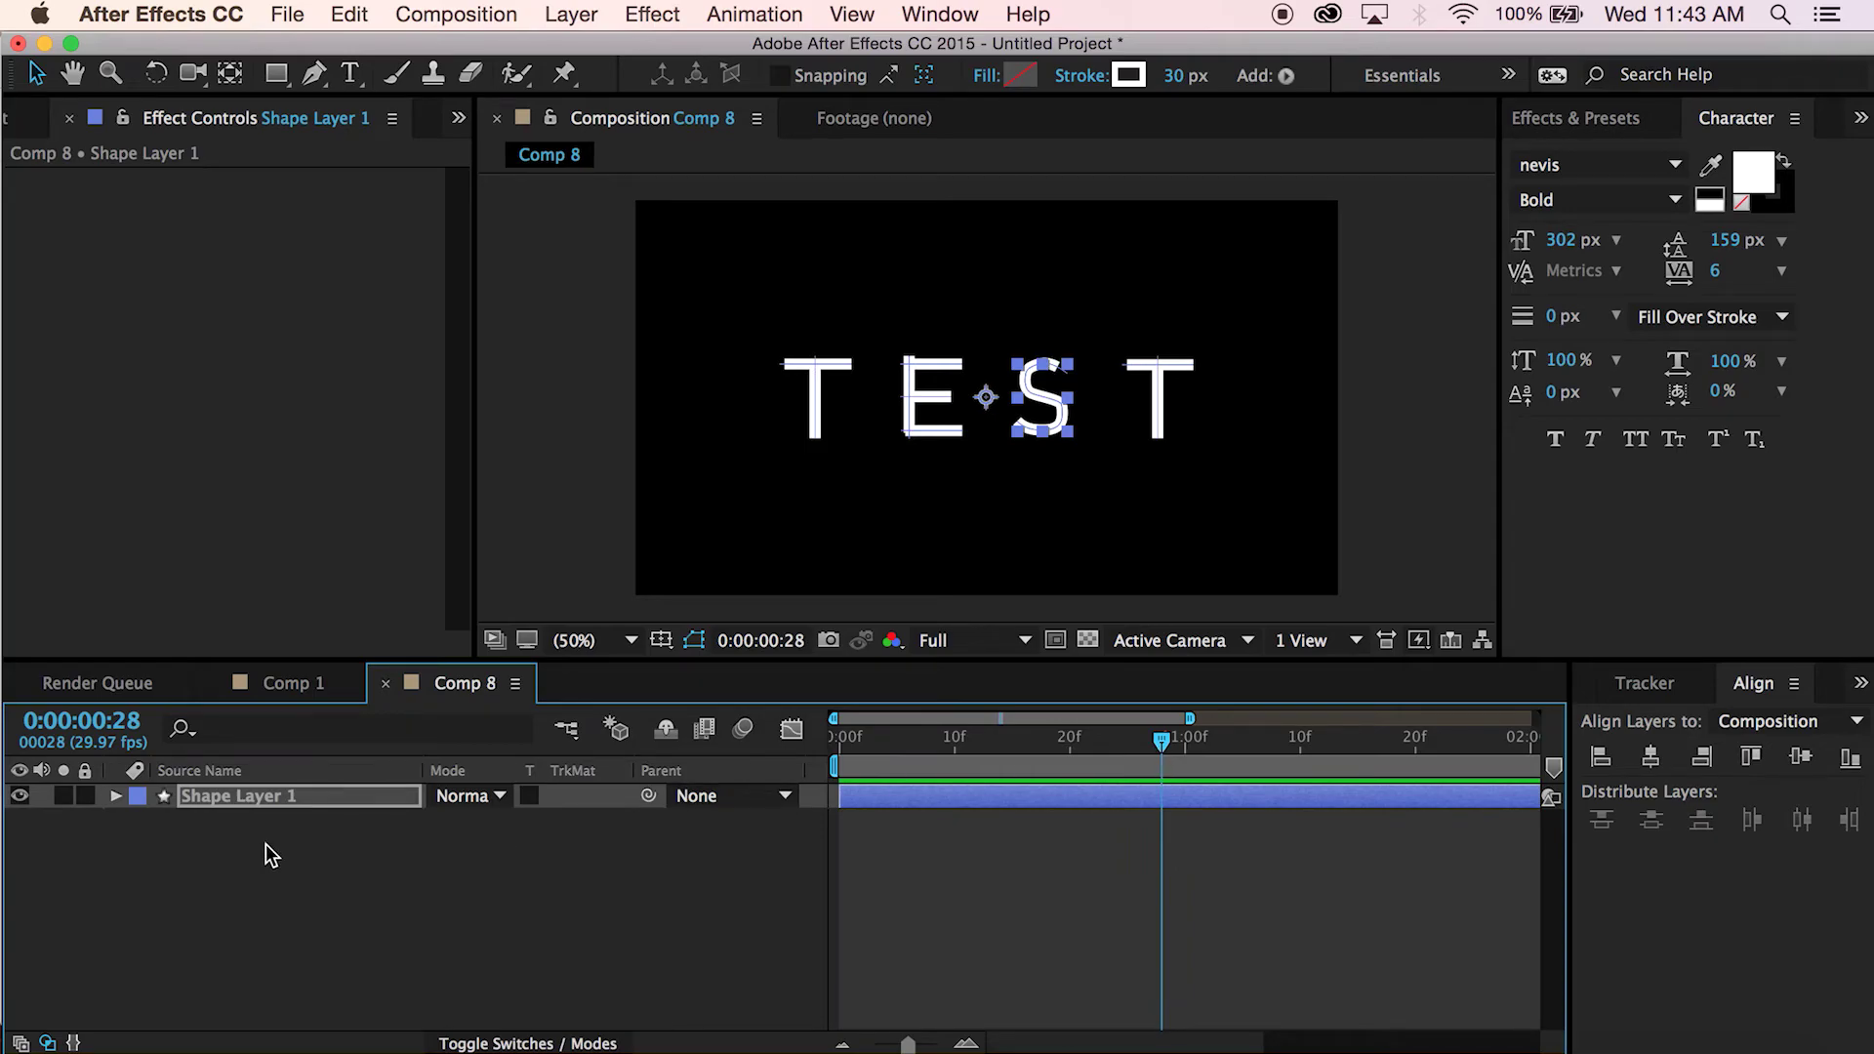
Change Comp 8's background colour from black to white, then show the Project panel
left_click(265, 796)
left_click(456, 14)
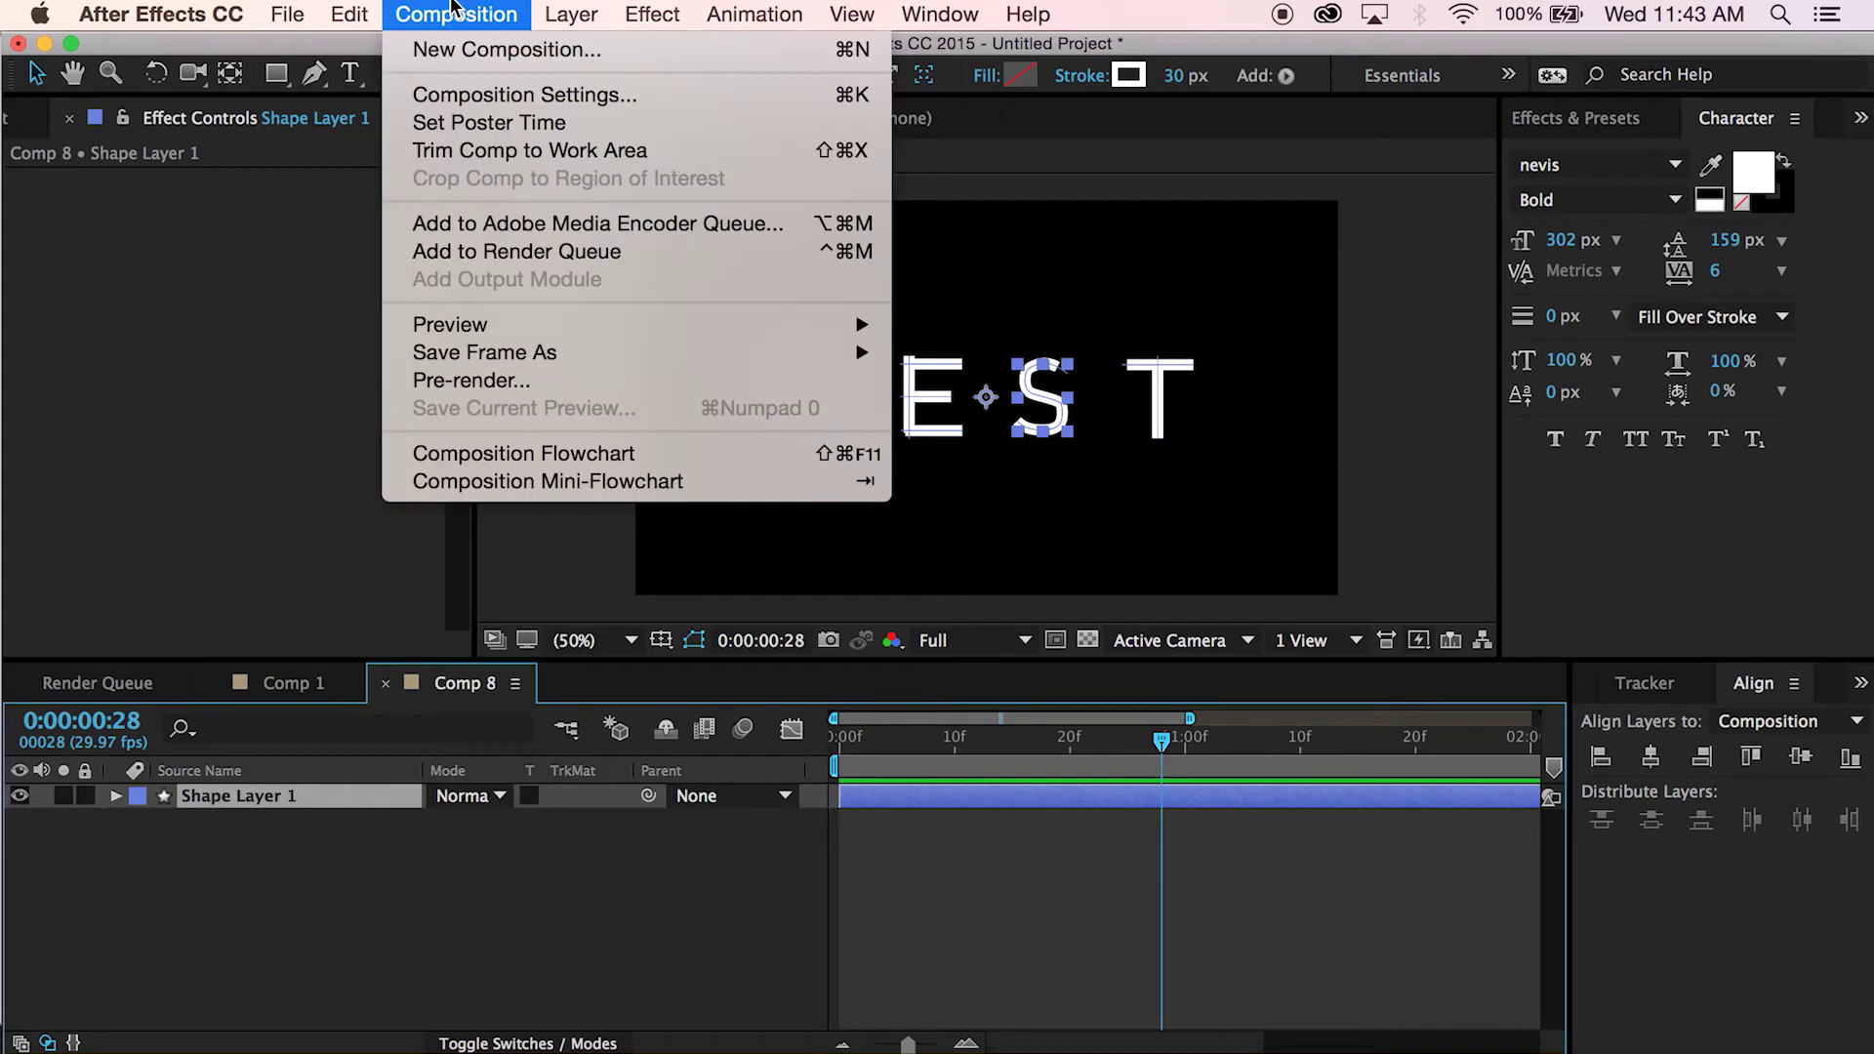
left_click(430, 92)
left_click(285, 606)
left_click_drag(379, 579, 102, 272)
left_click(859, 396)
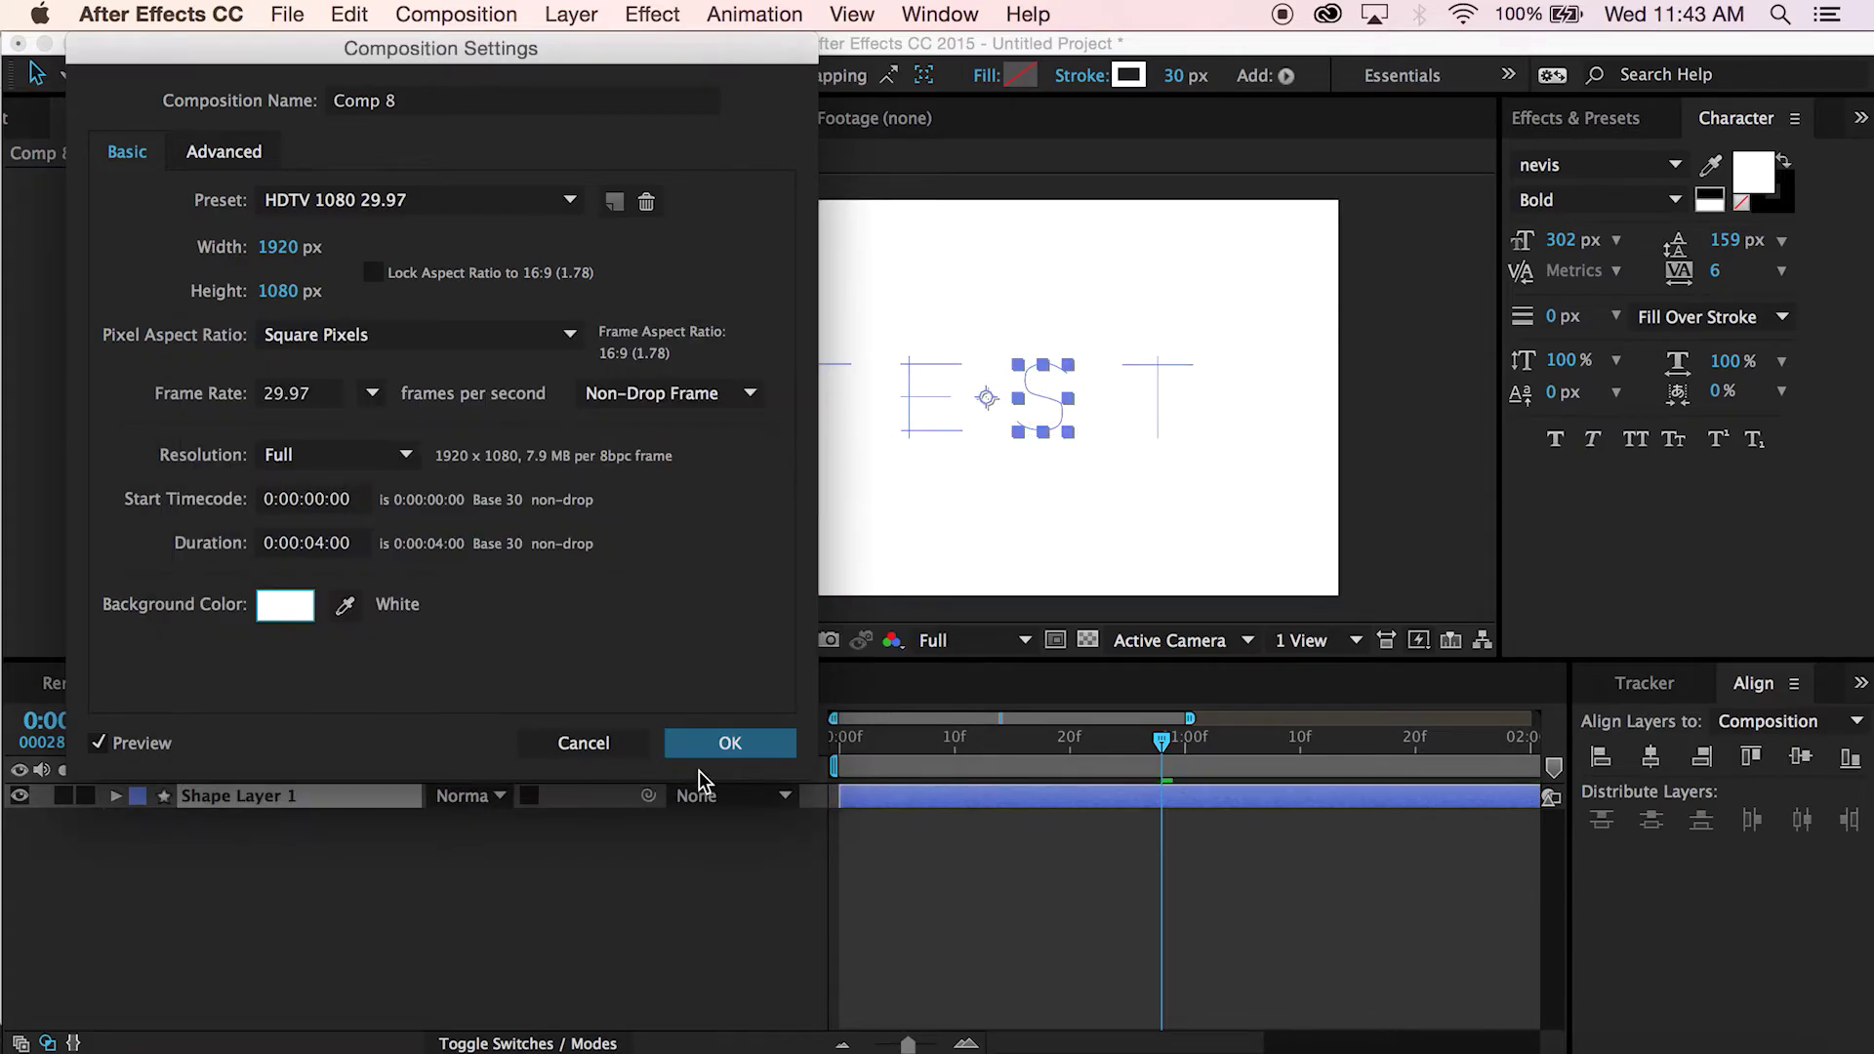
left_click(721, 746)
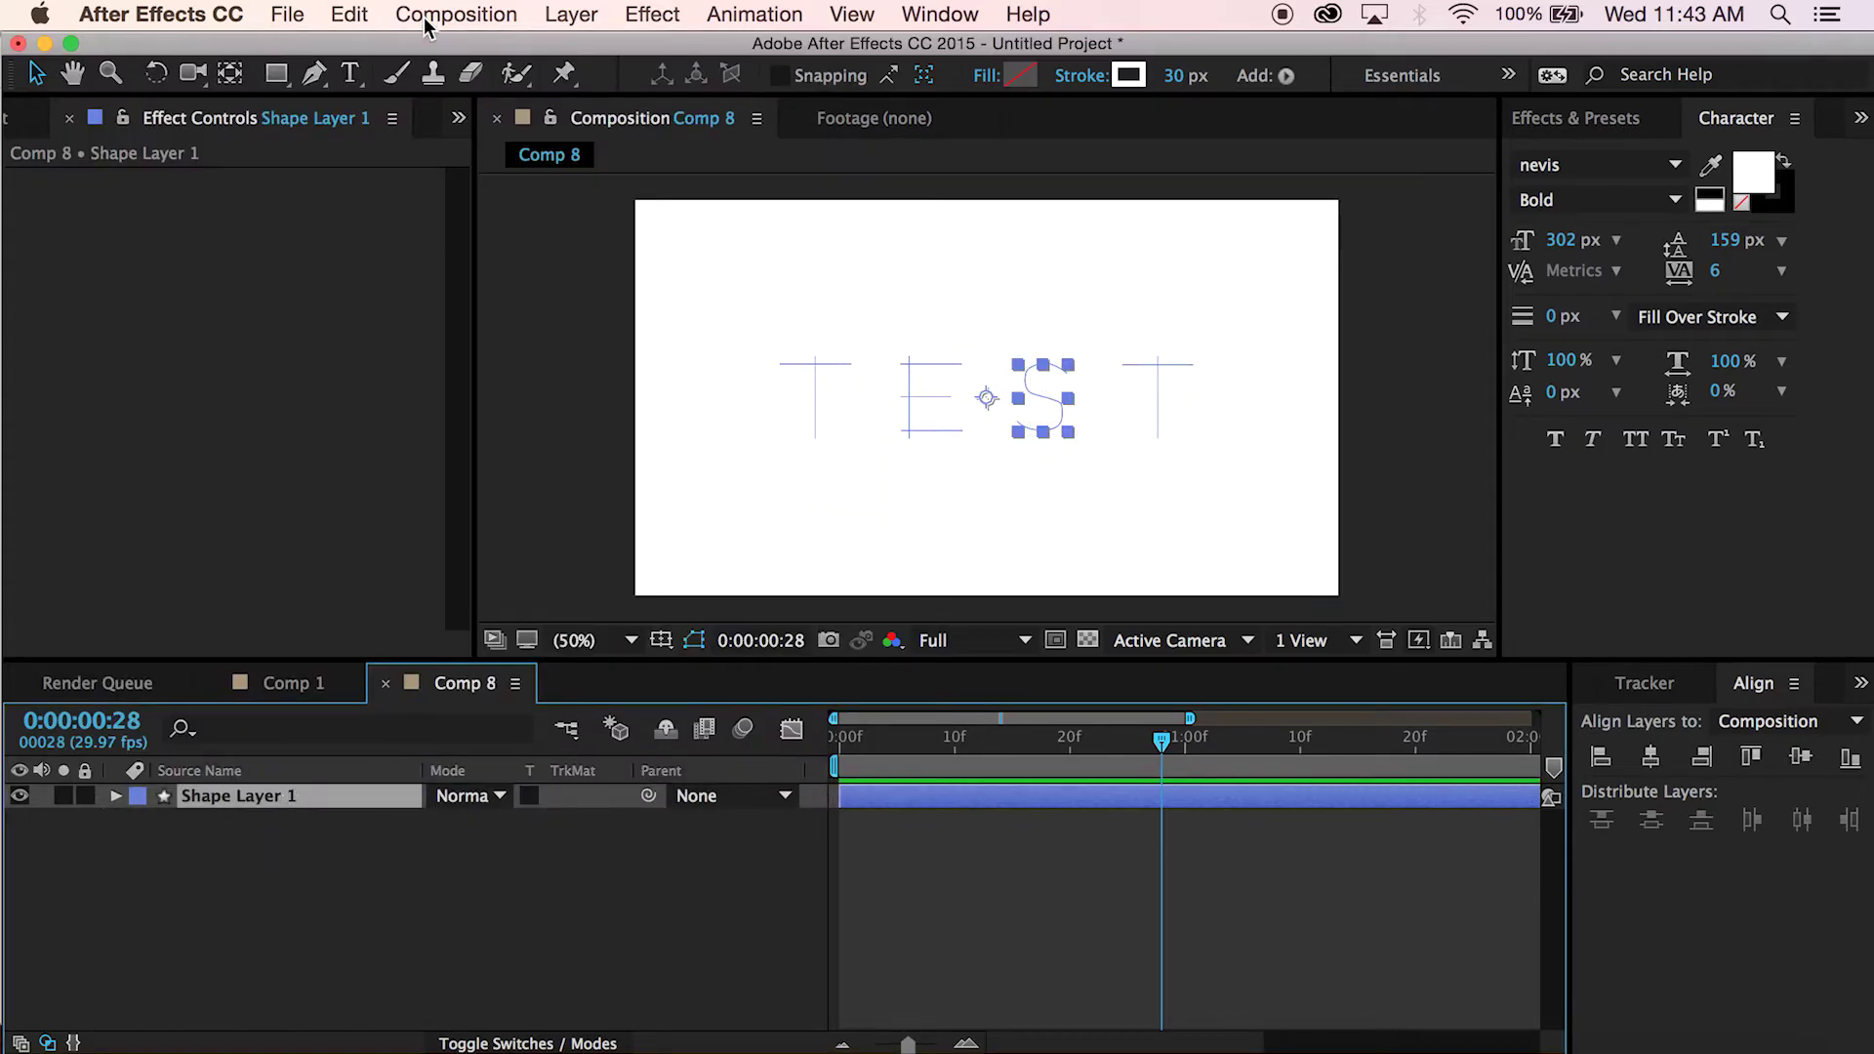
left_click(457, 118)
left_click(470, 153)
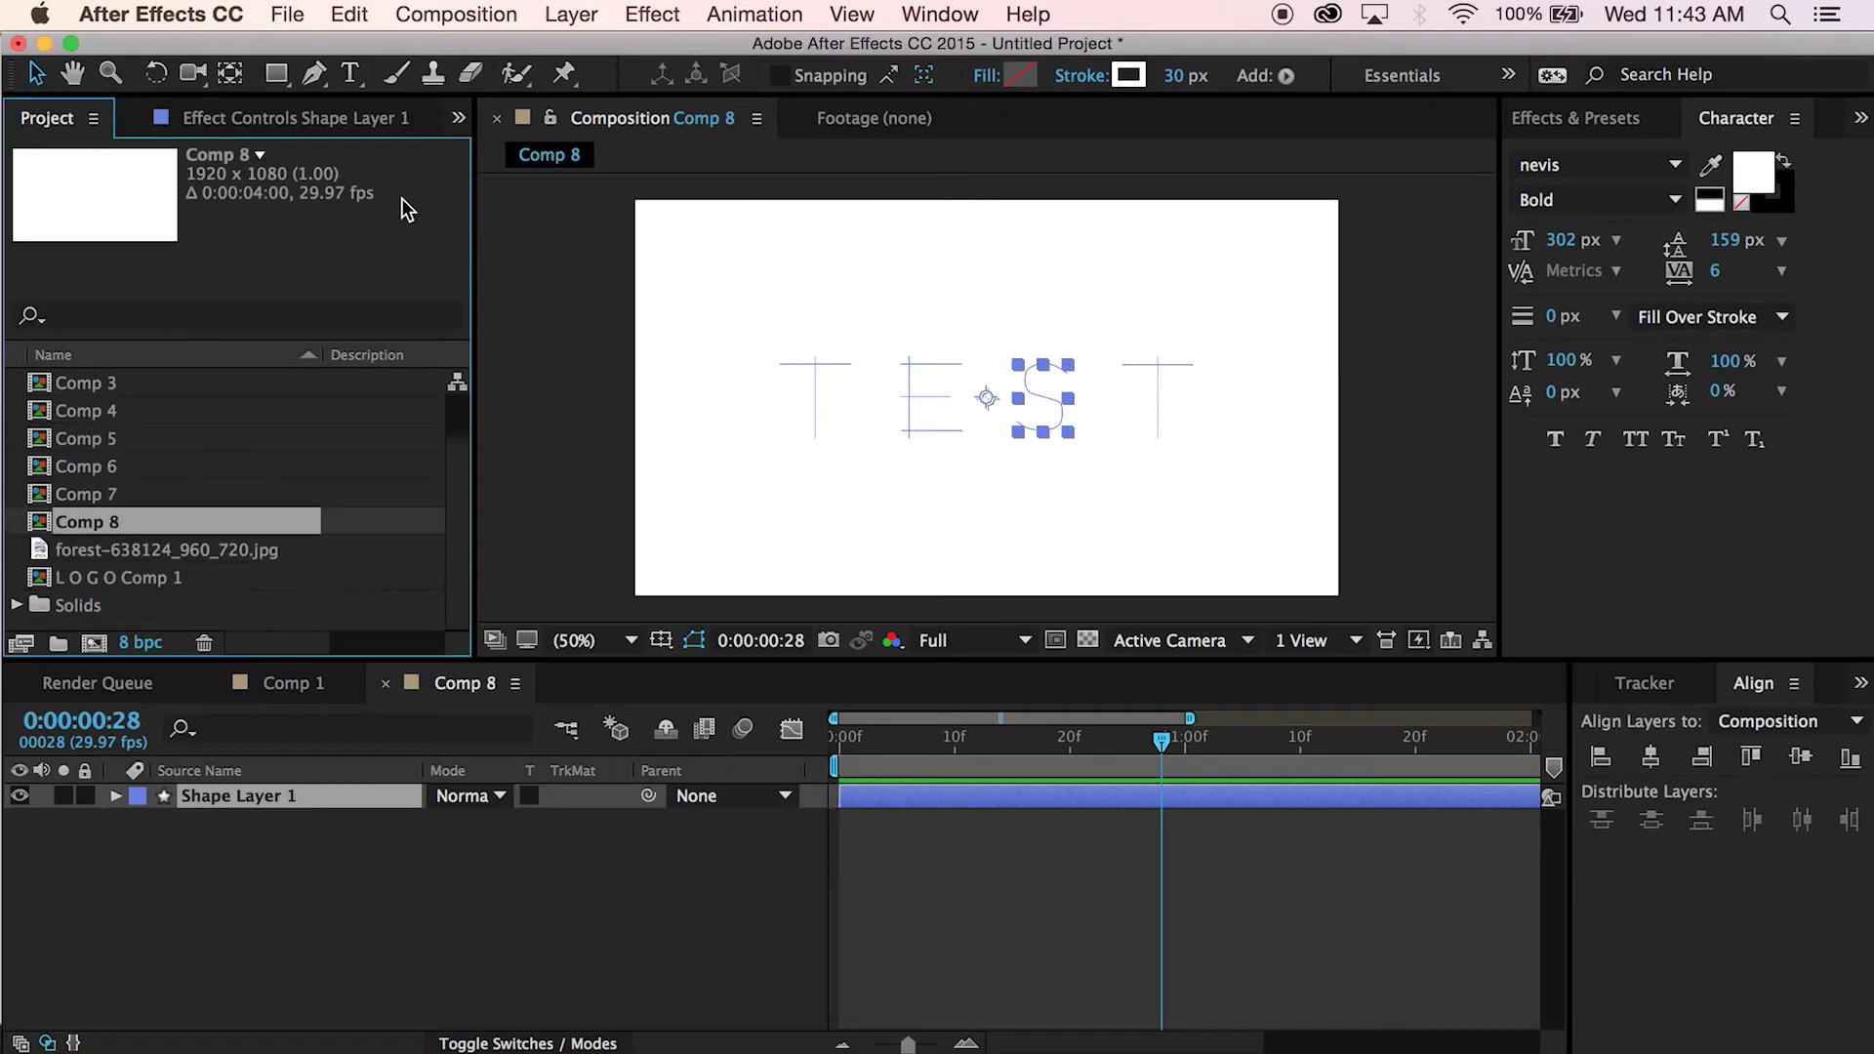
Add forest-638124_960_720.jpg under the text and set Shape Layer 1's mode to Stencil Luma
left_click(43, 556)
left_click_drag(43, 556, 251, 858)
left_click(468, 795)
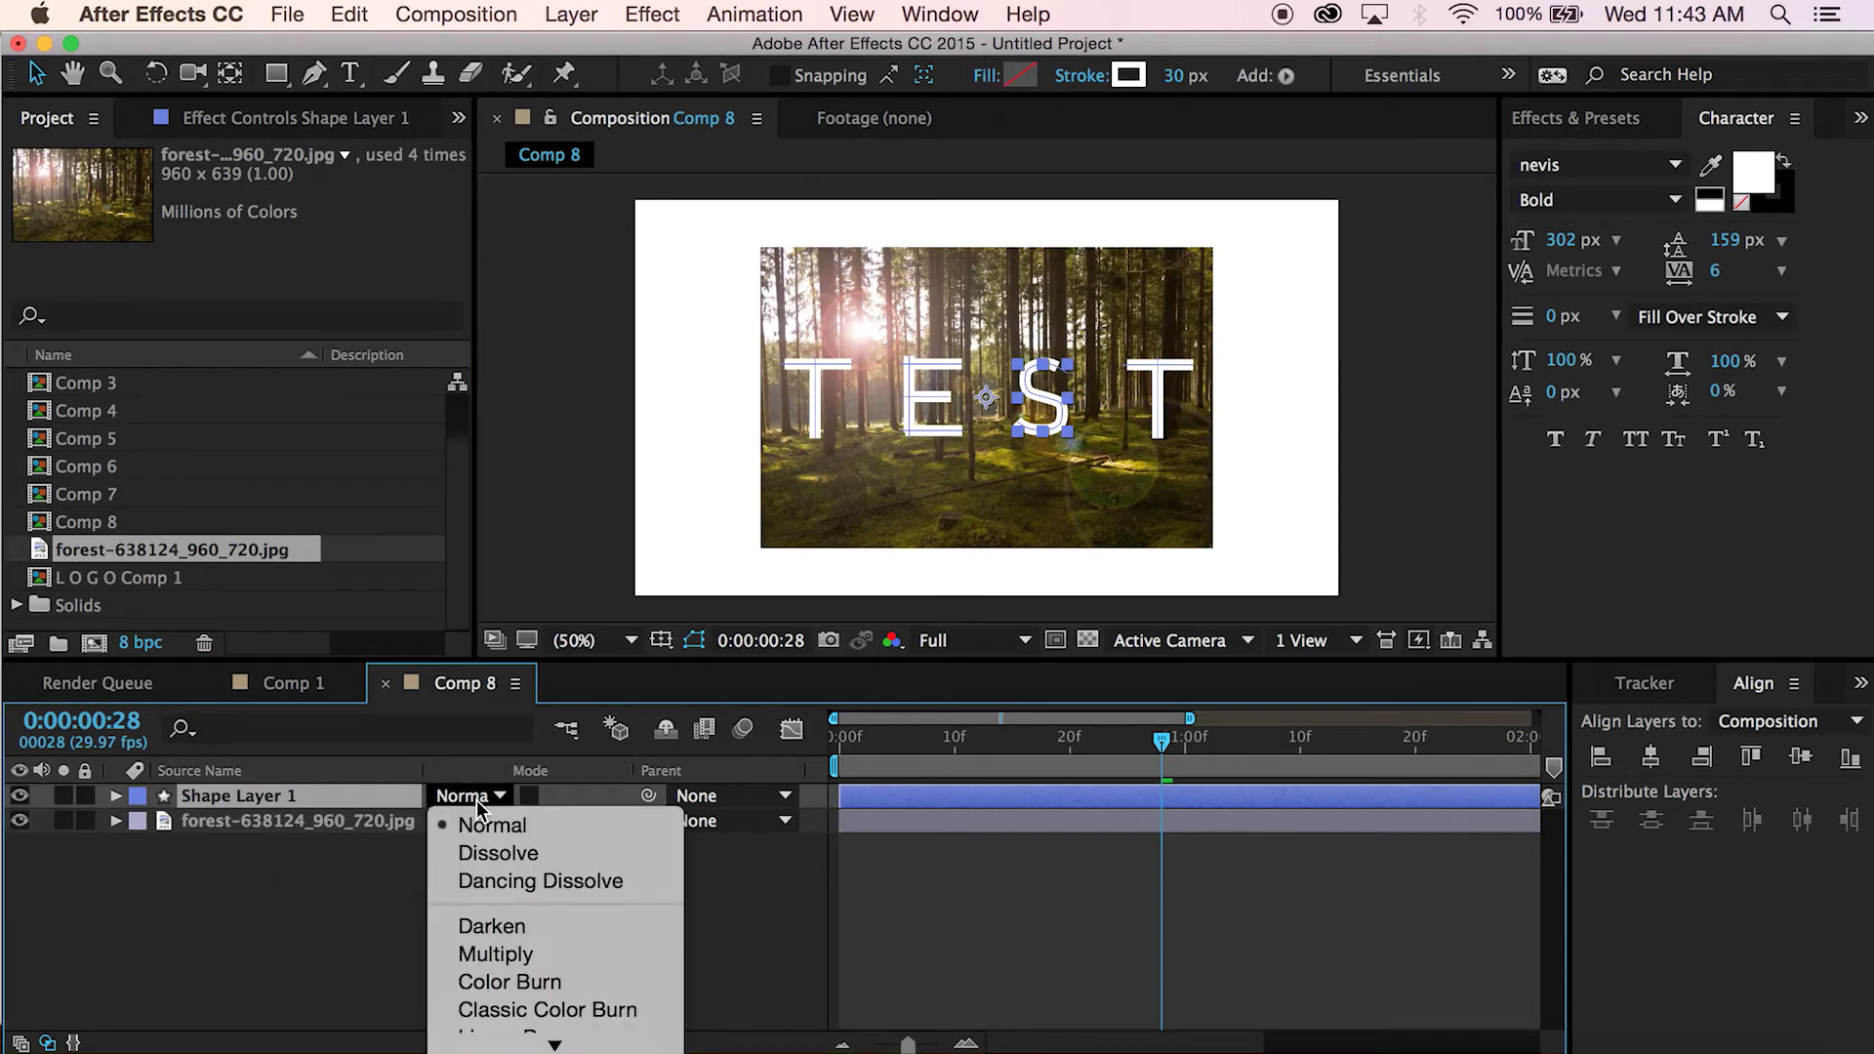
mouse_move(555, 1044)
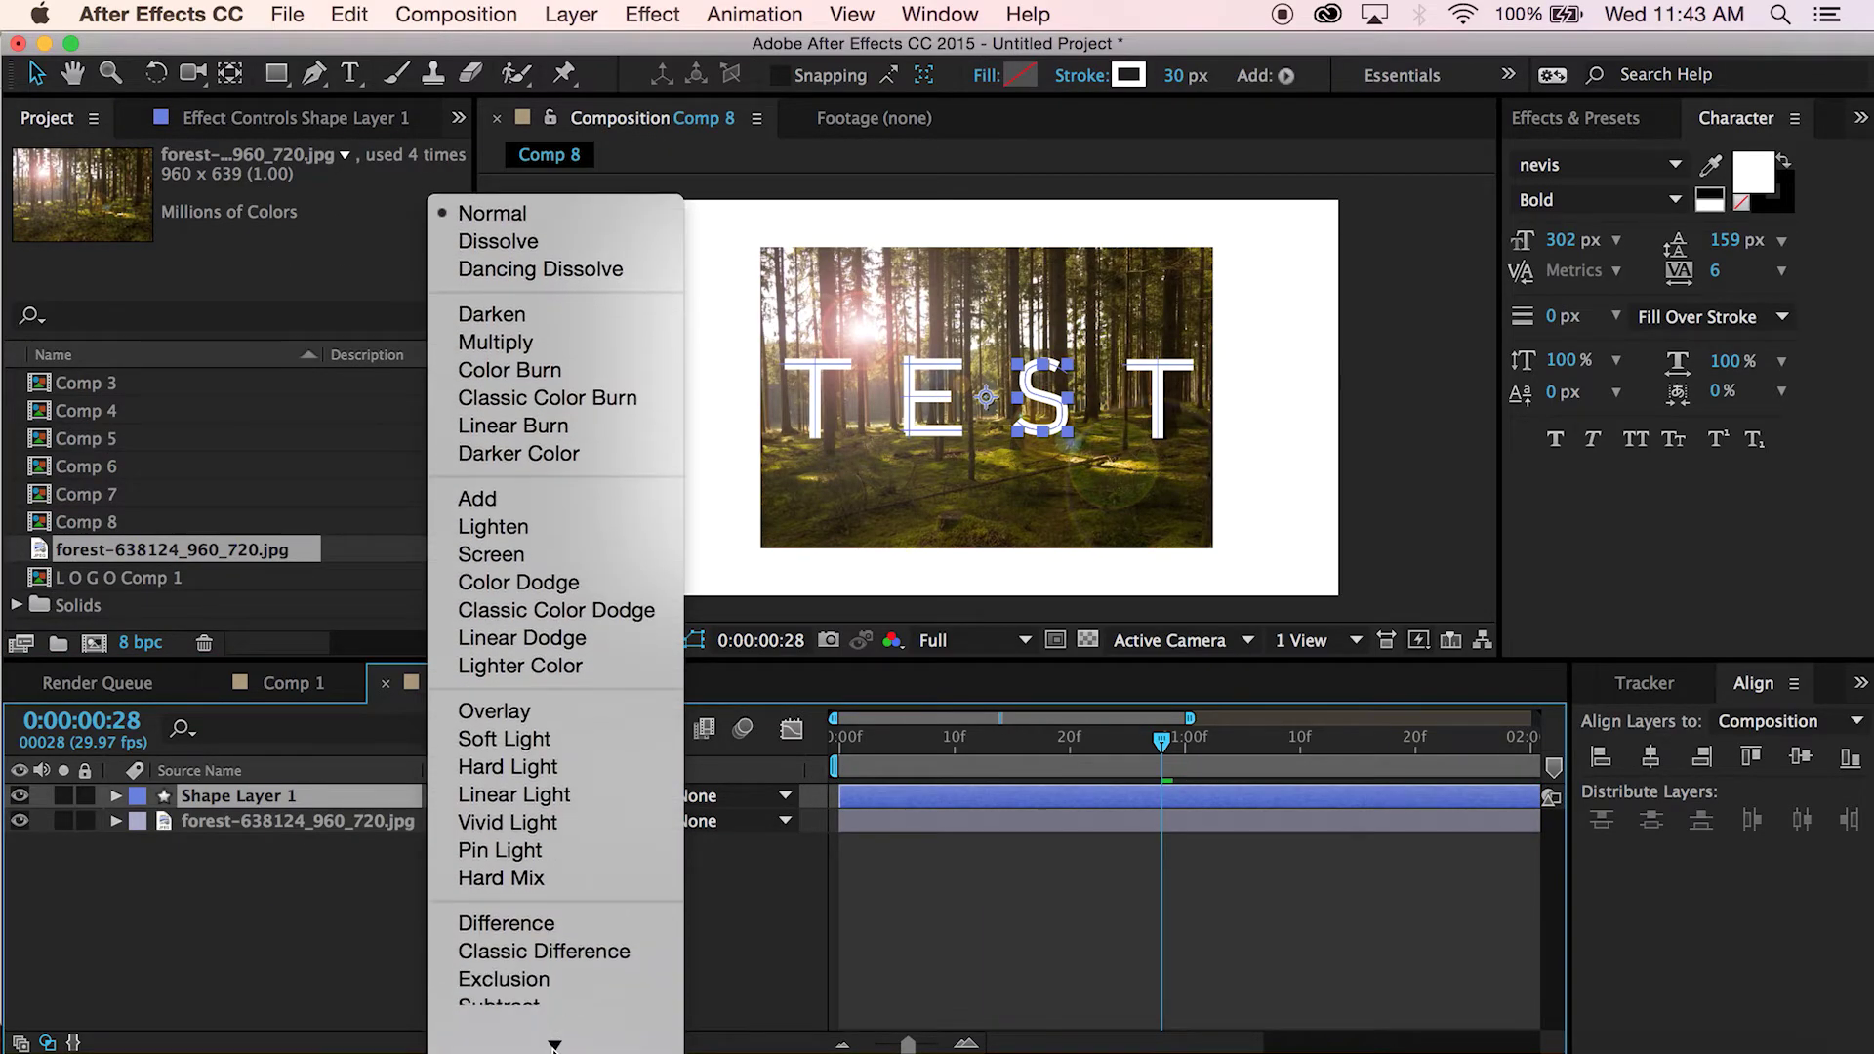
left_click(507, 790)
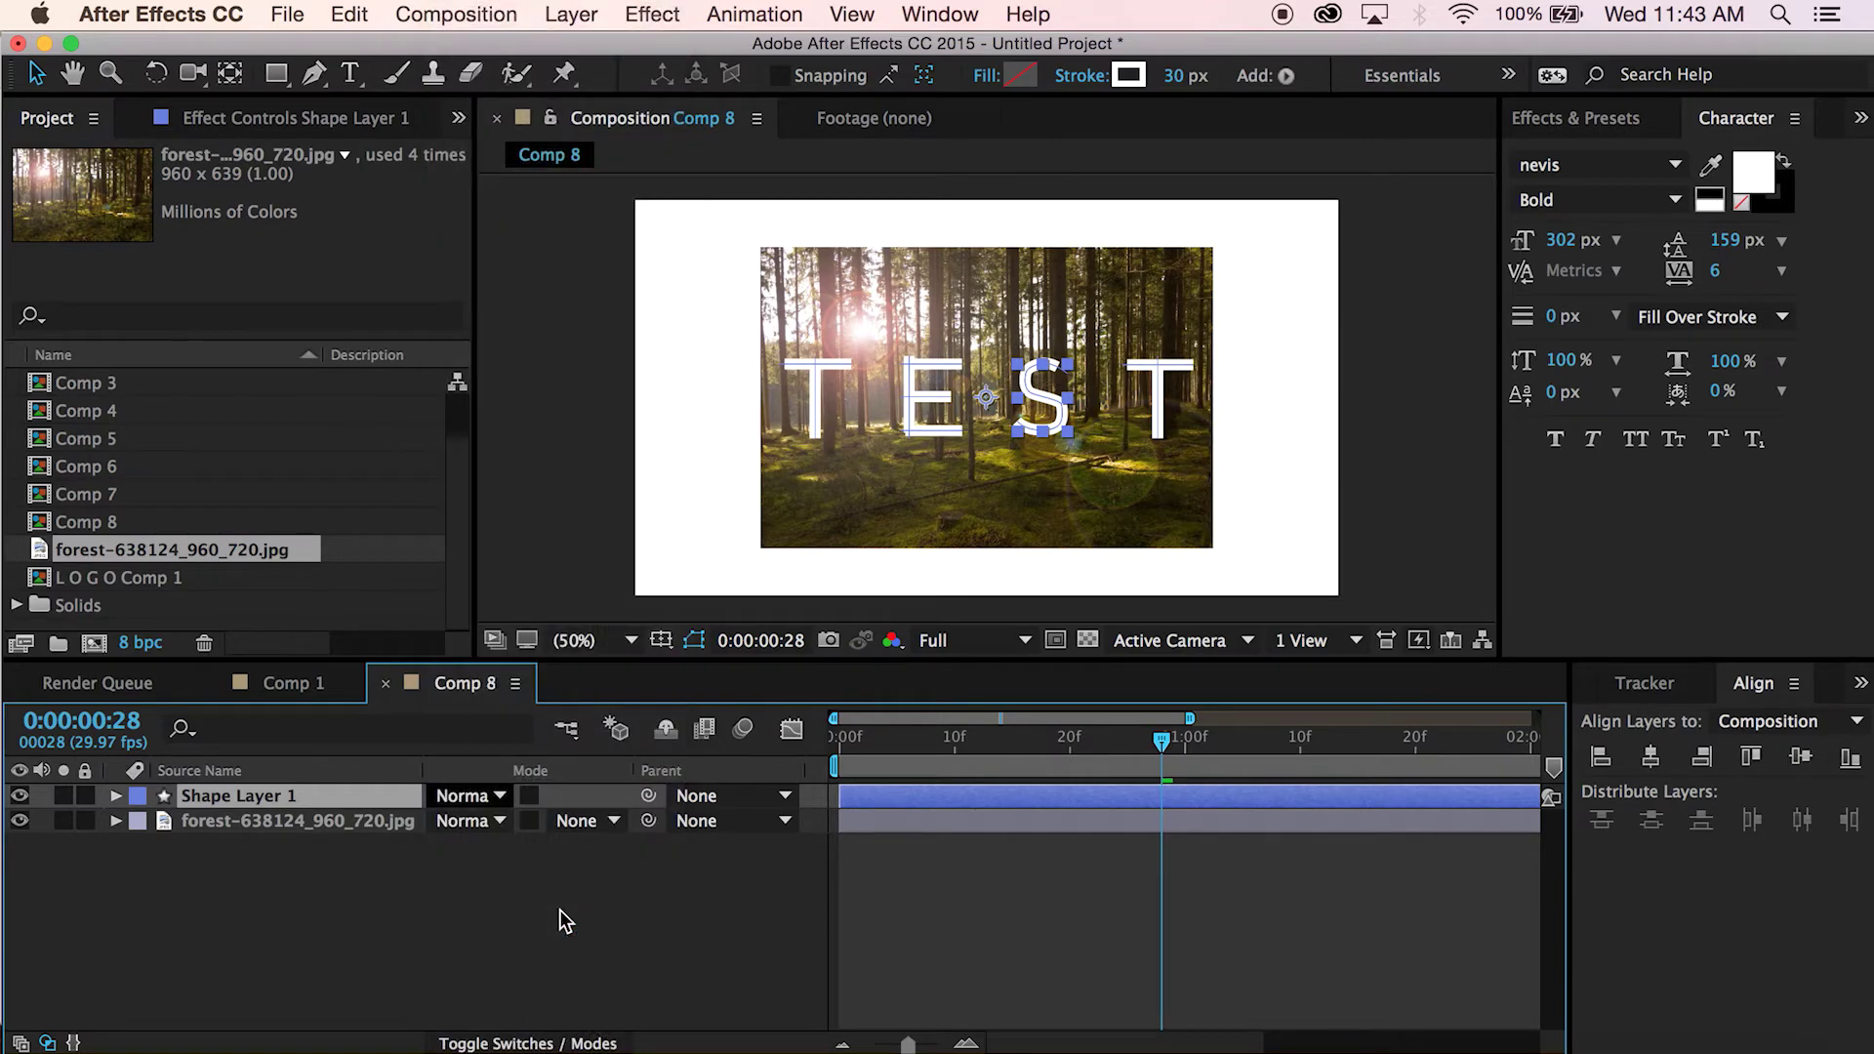
Apply Fast Blur to the forest photo layer with a Blurriness of 5
left_click(325, 821)
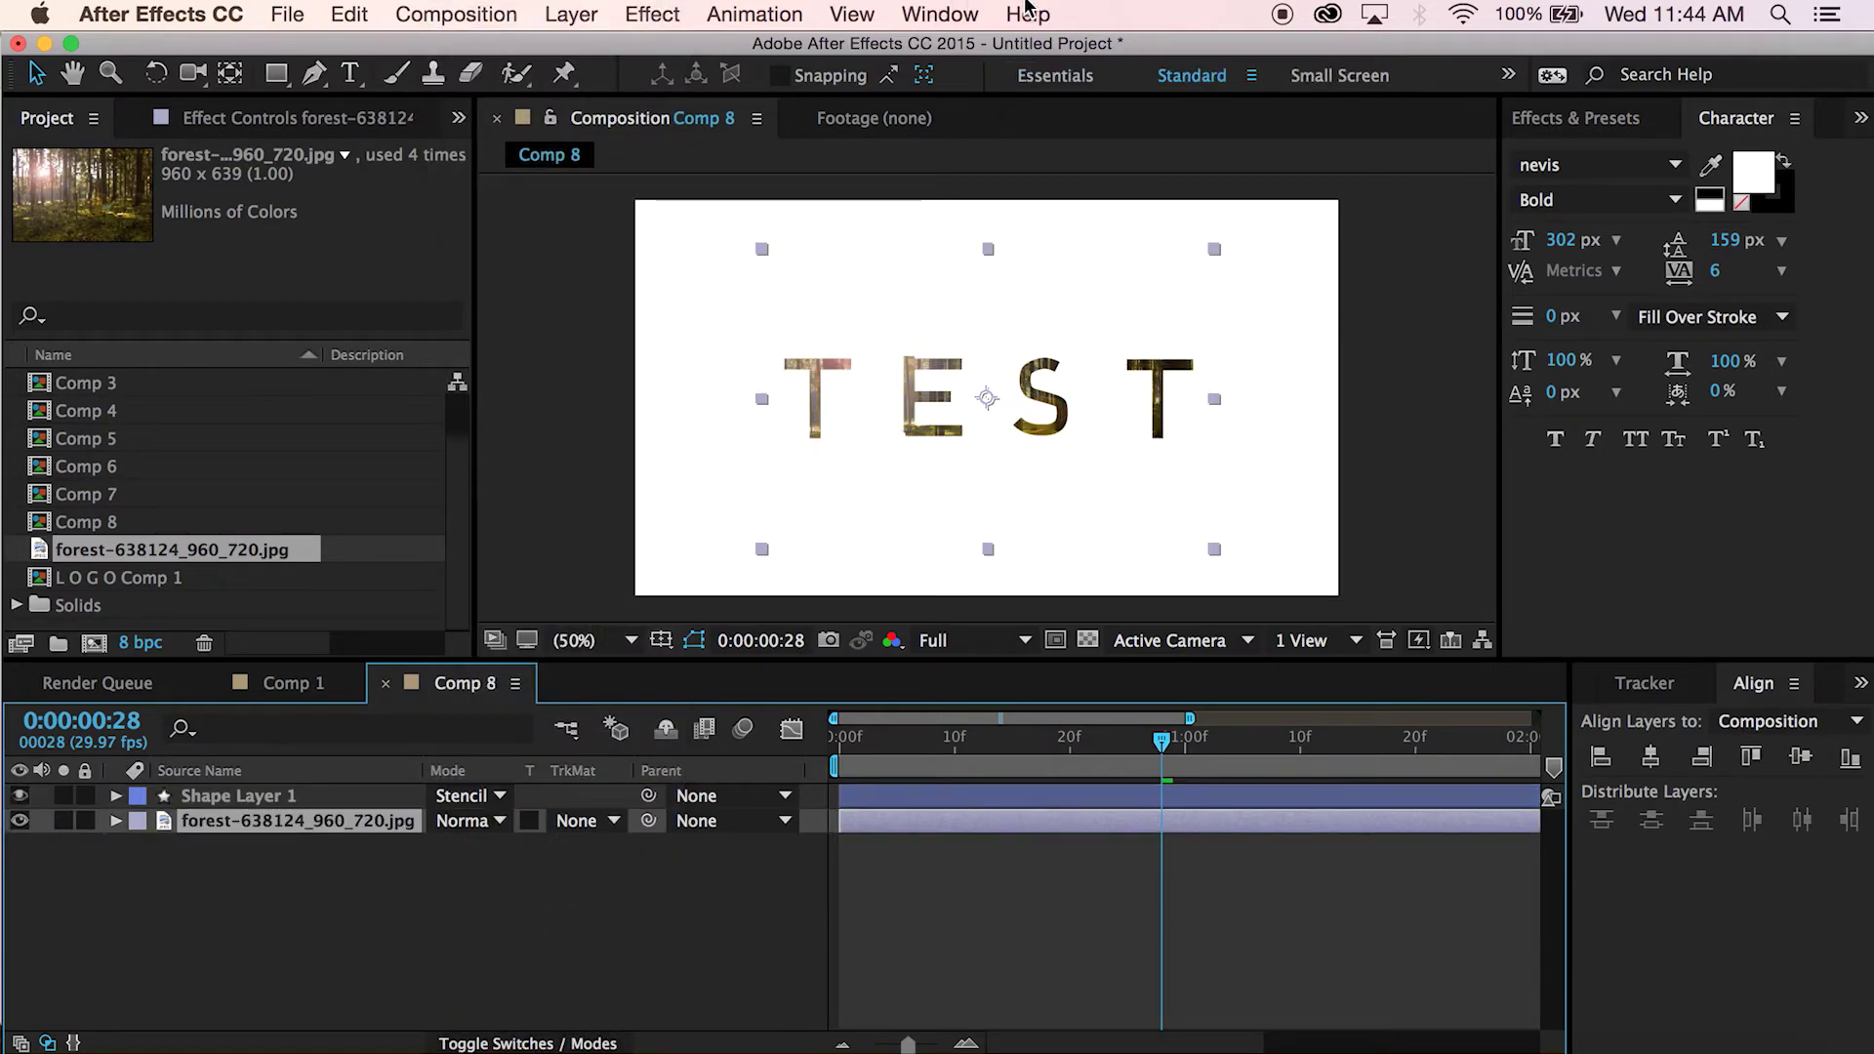
left_click(1027, 14)
type("fast b")
key("Down")
key("Down")
key("Down")
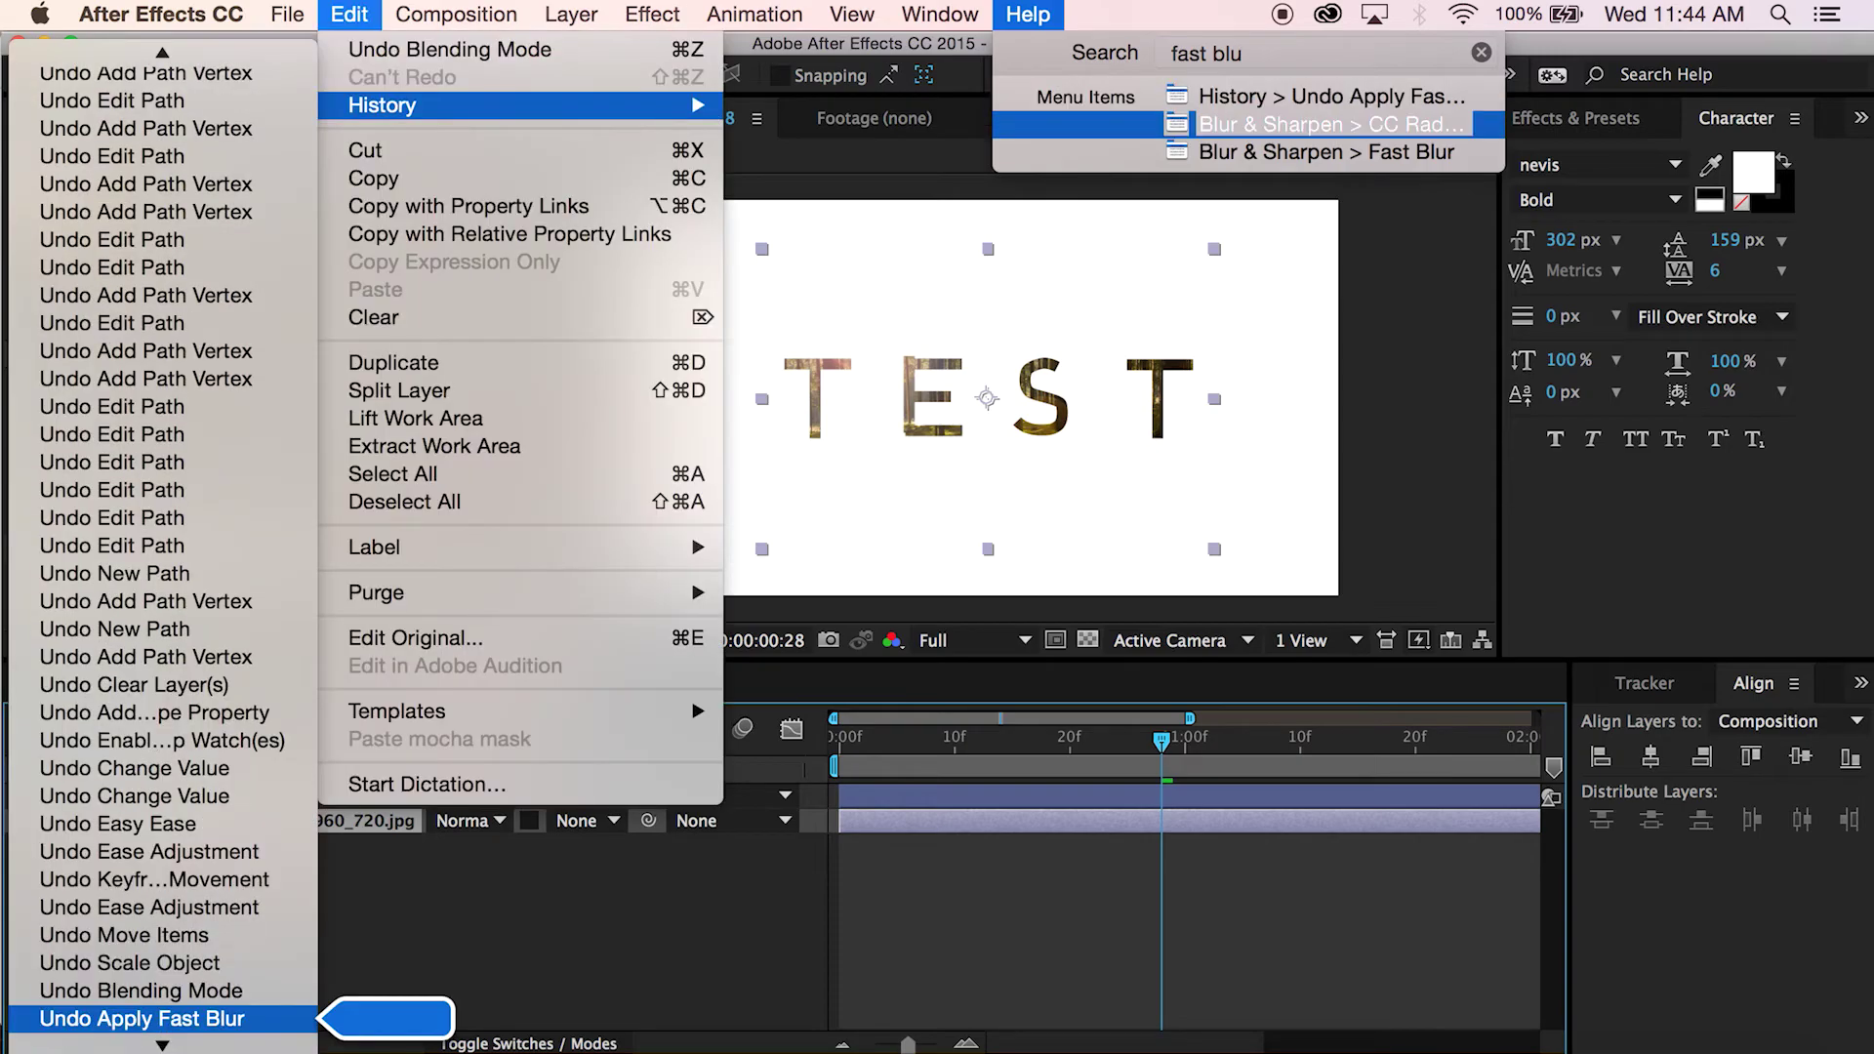
key("Return")
left_click(275, 204)
type("5")
key("Return")
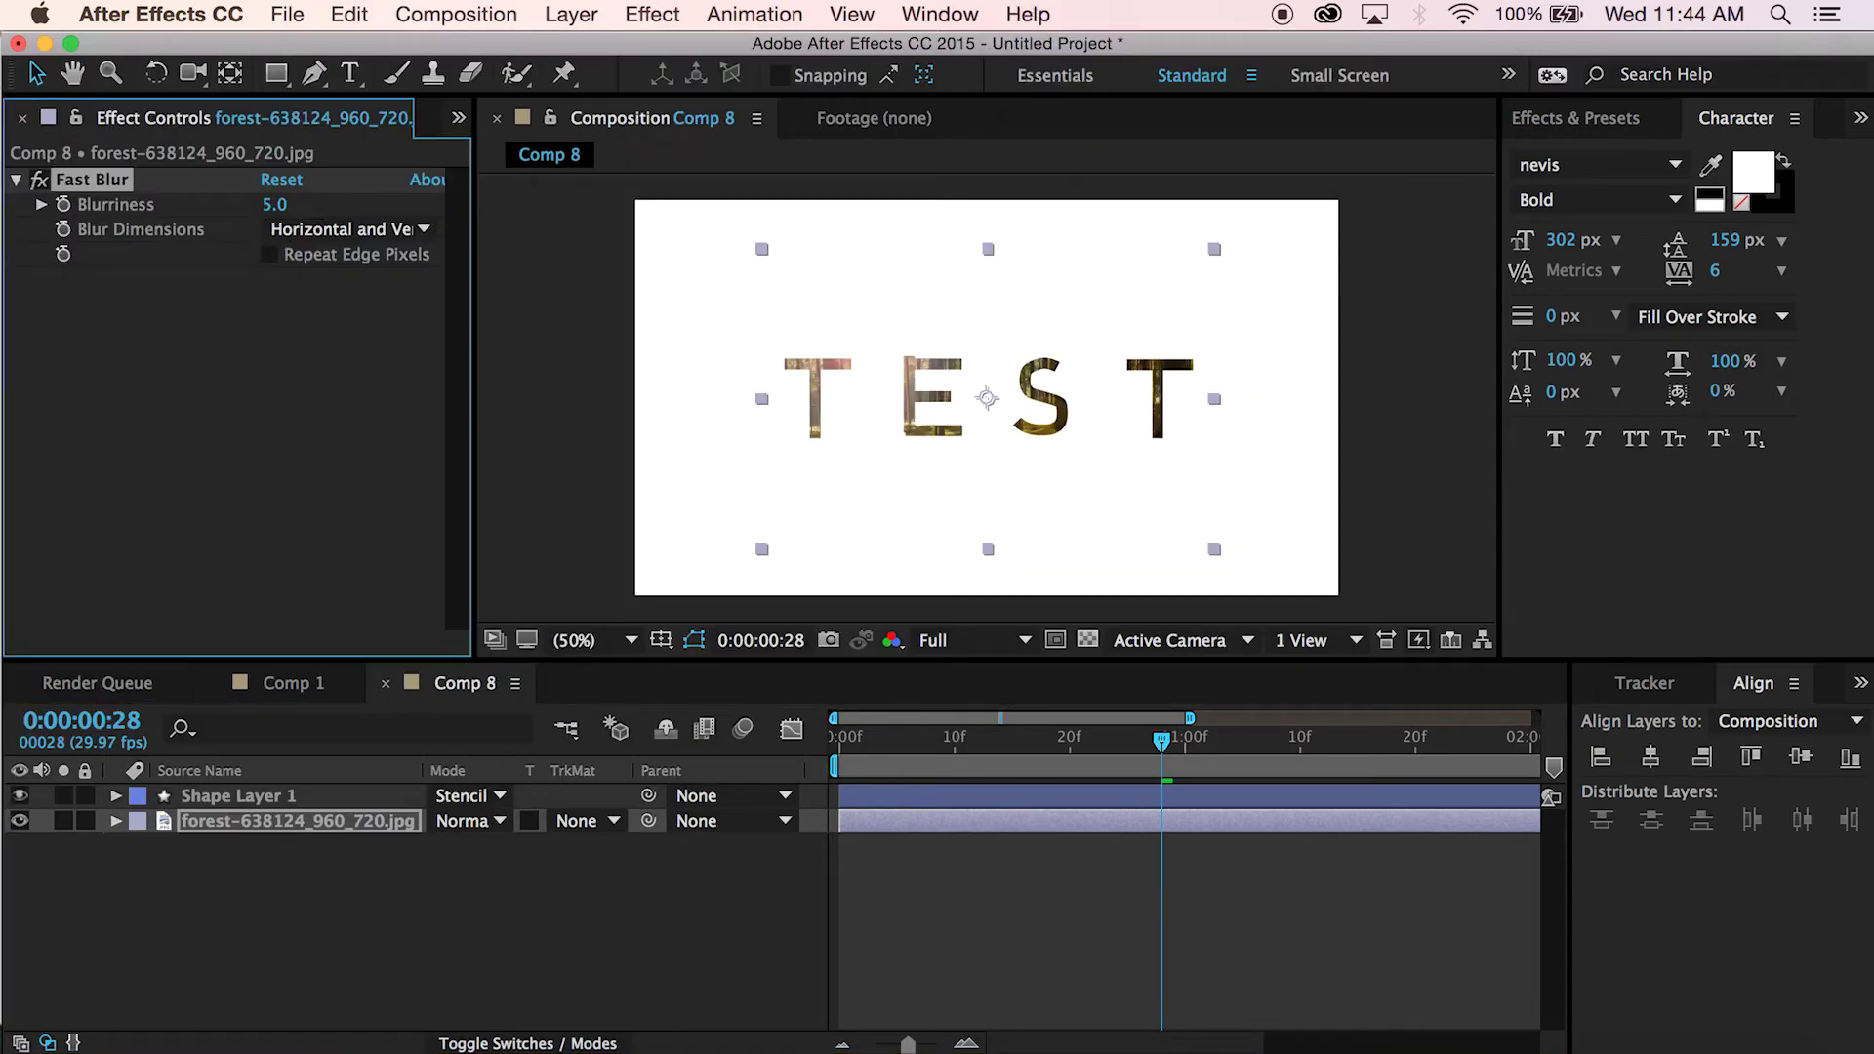
left_click(246, 880)
Add a new adjustment layer with a Lens Flare effect
left_click(561, 16)
mouse_move(583, 54)
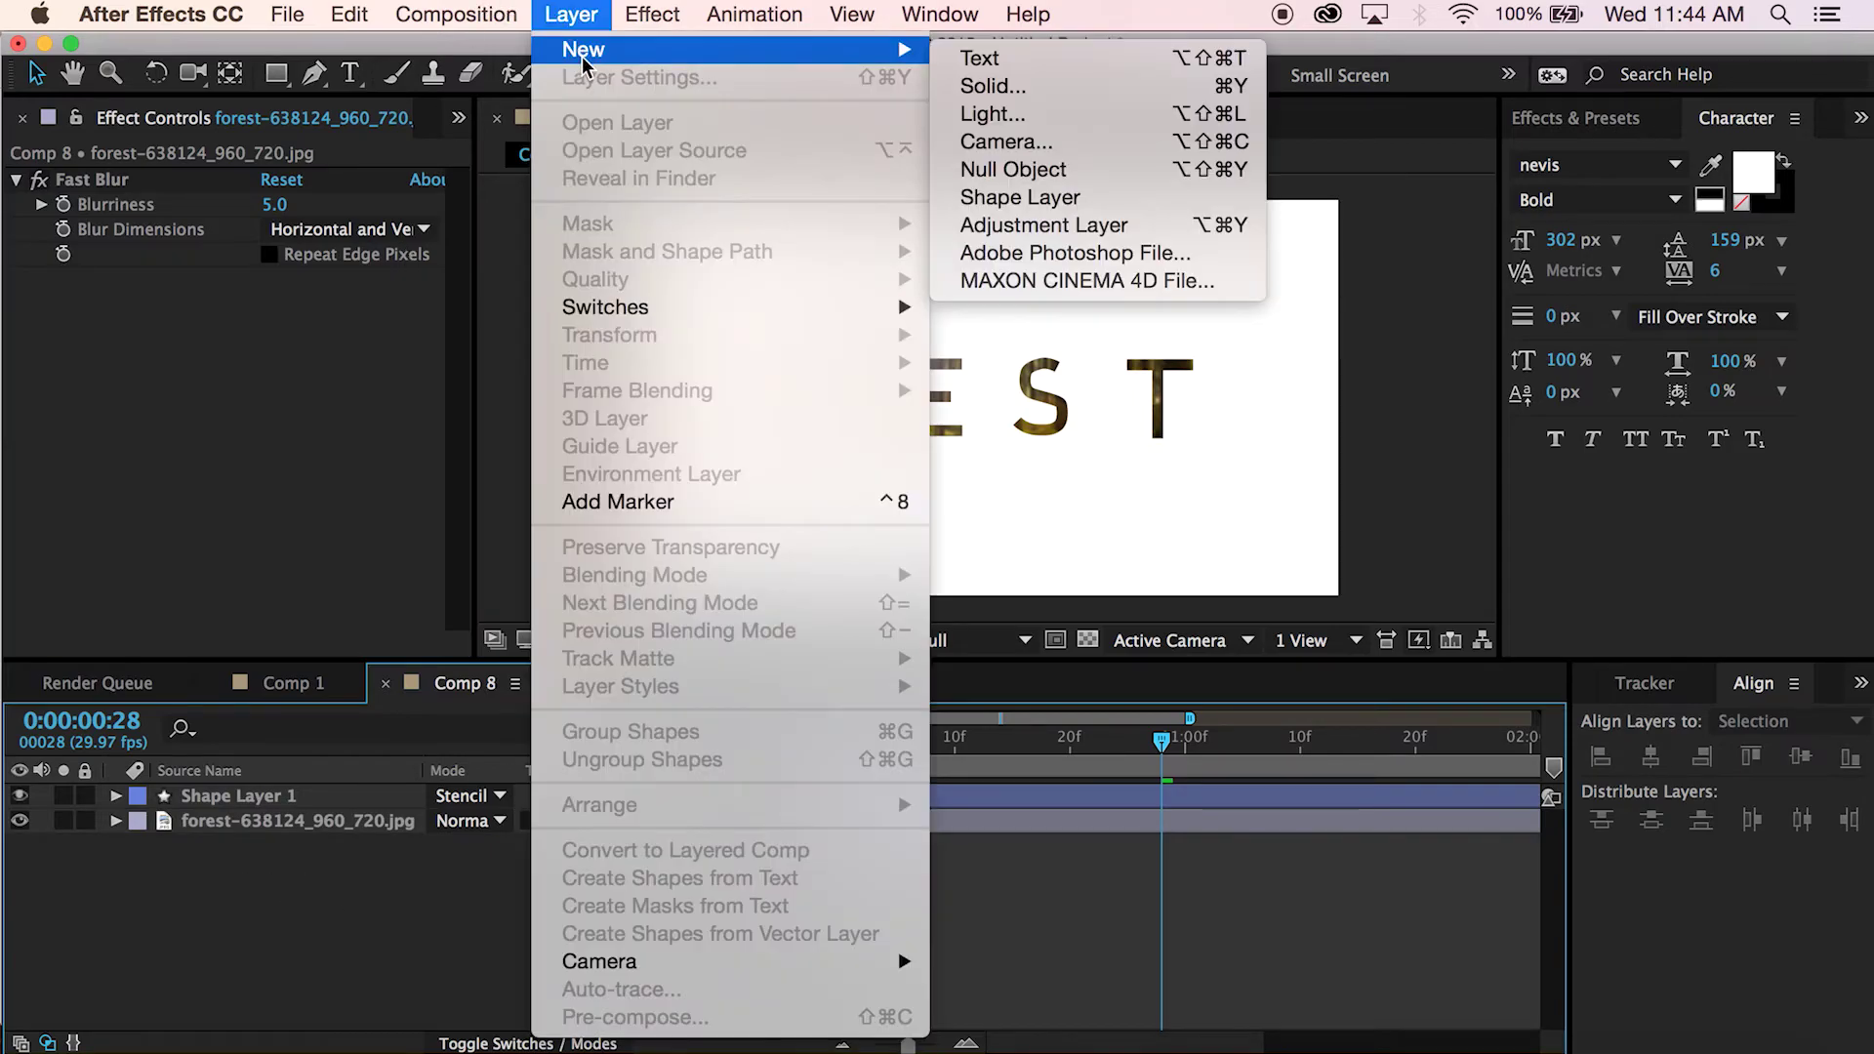
left_click(1036, 226)
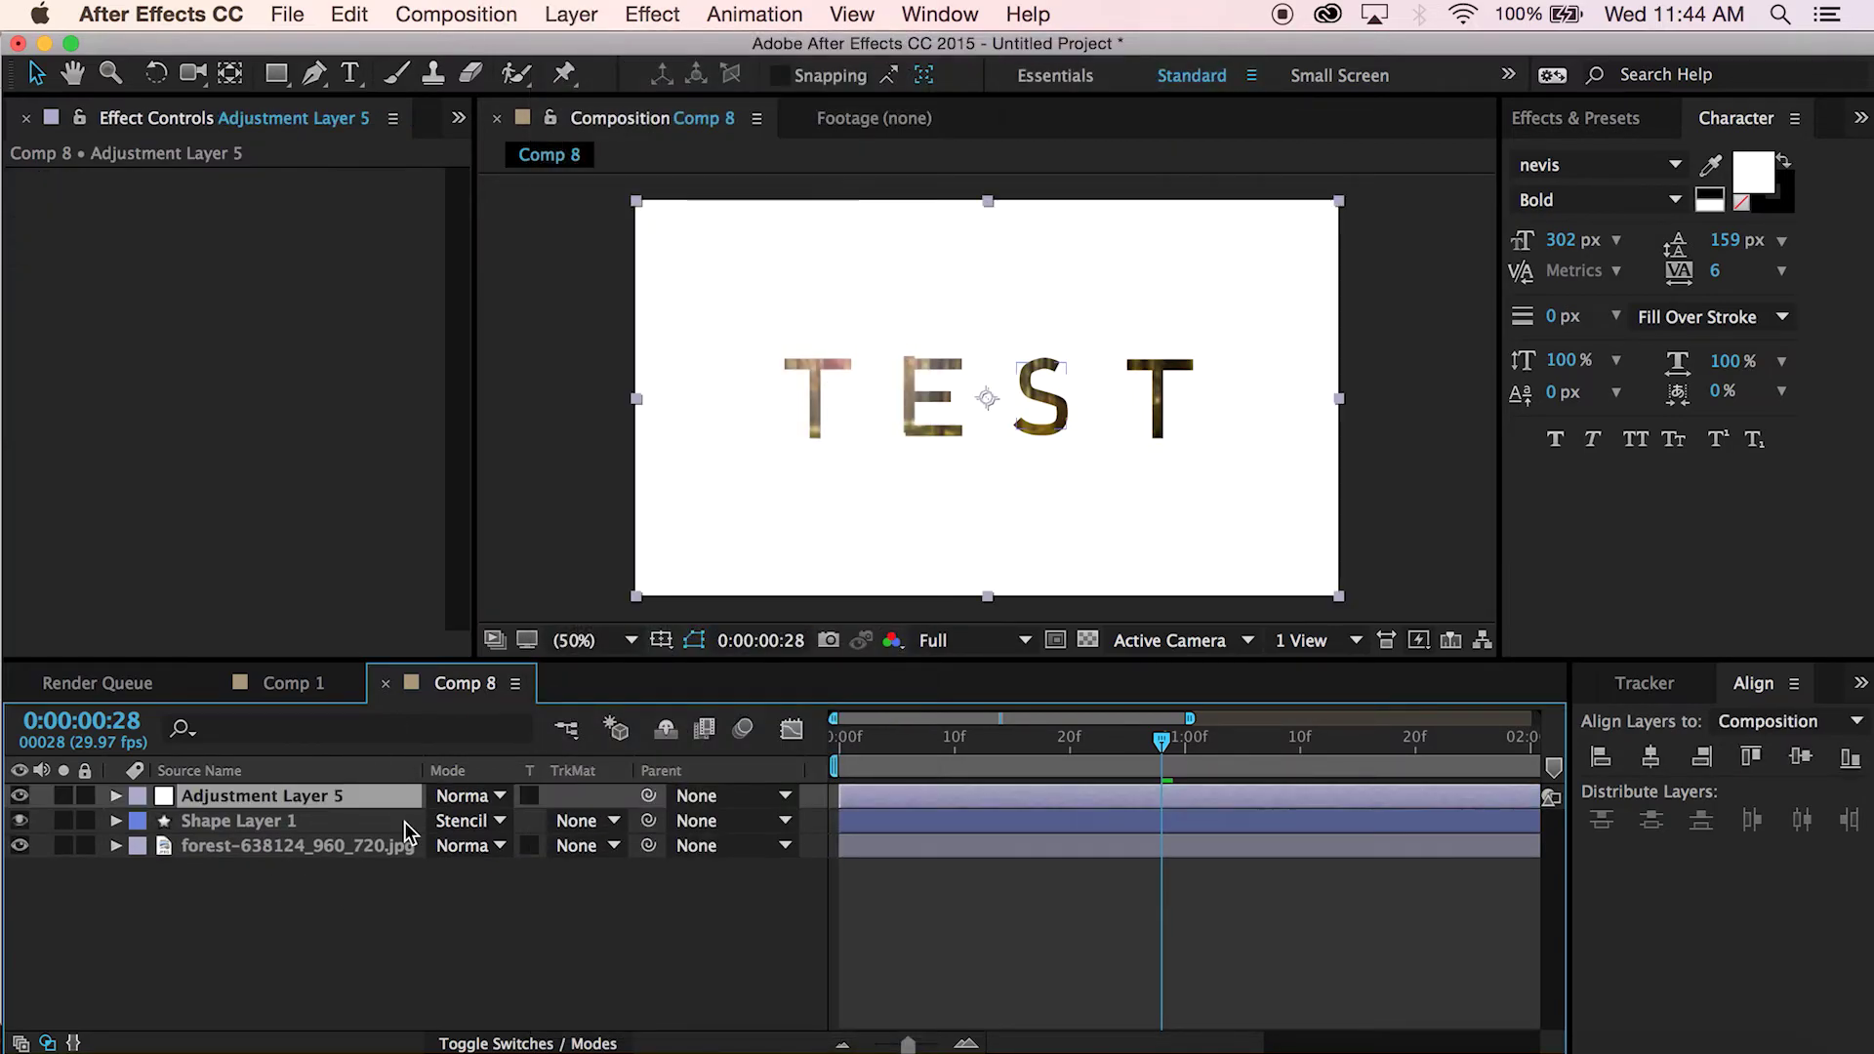
left_click(1037, 14)
type("lens")
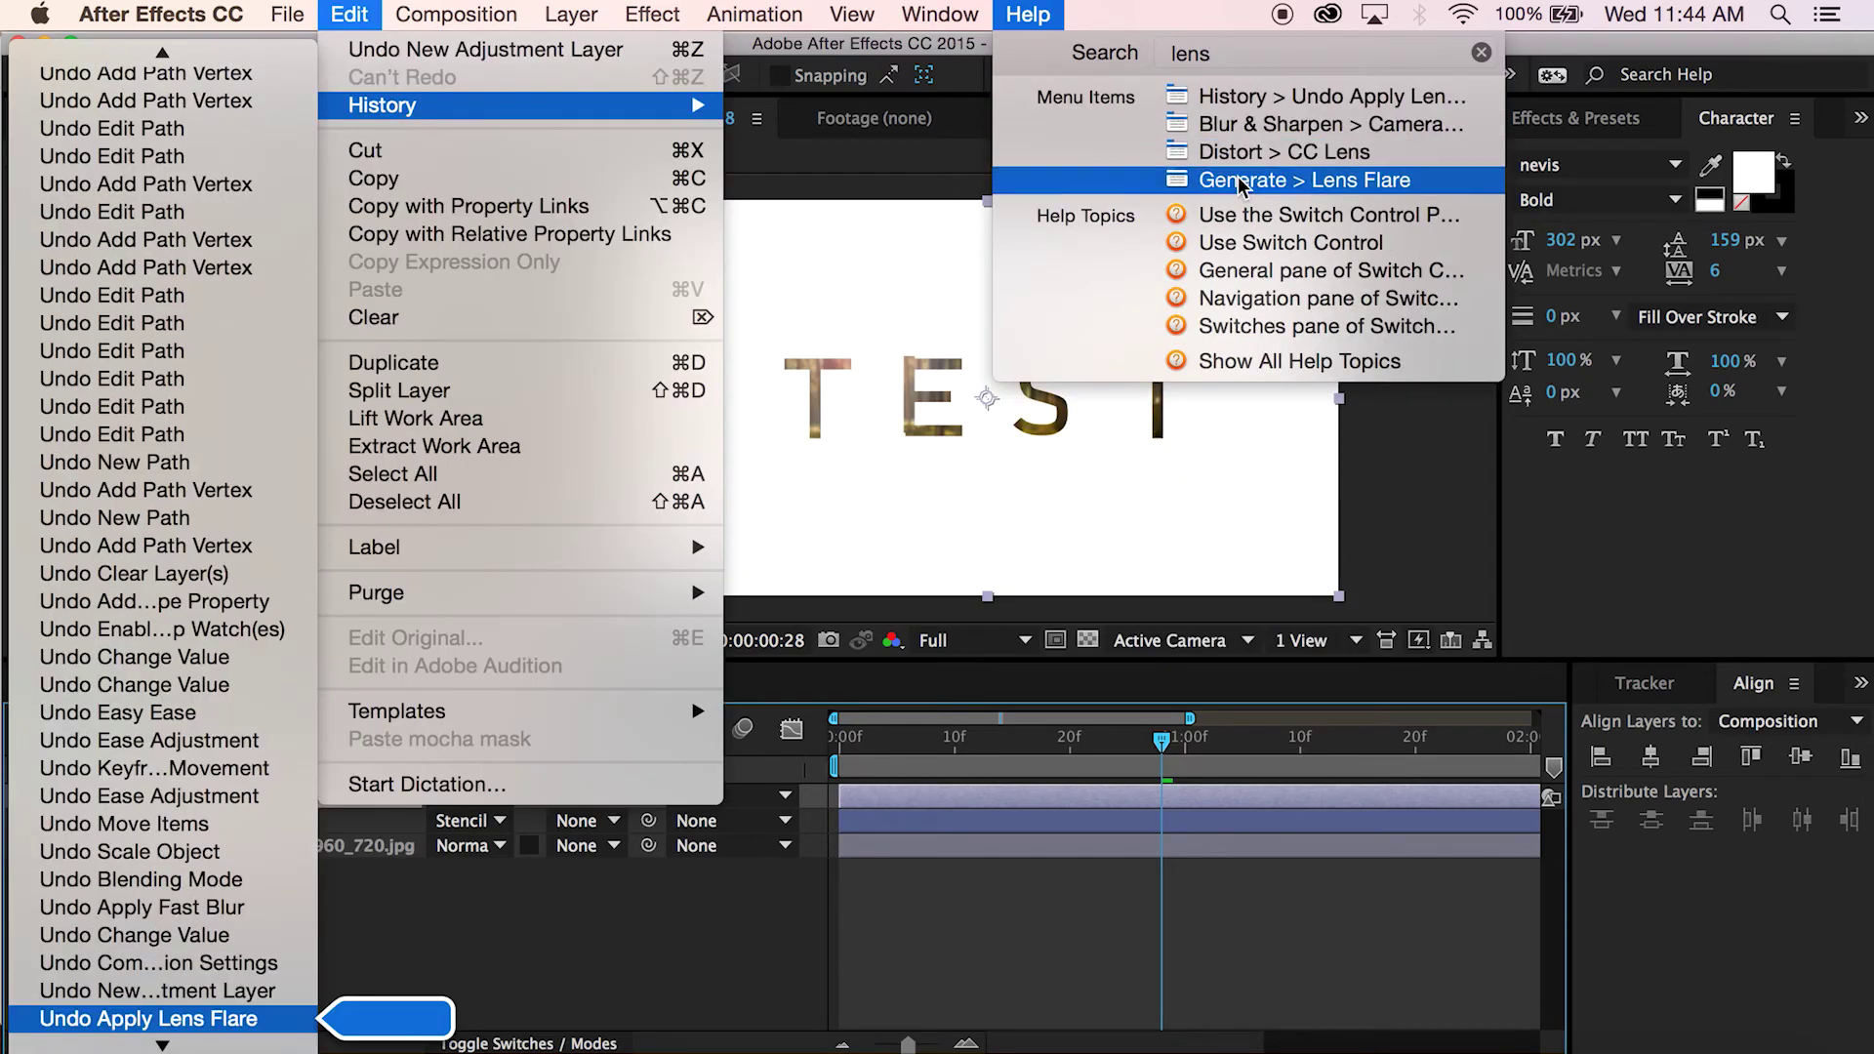
left_click(1232, 173)
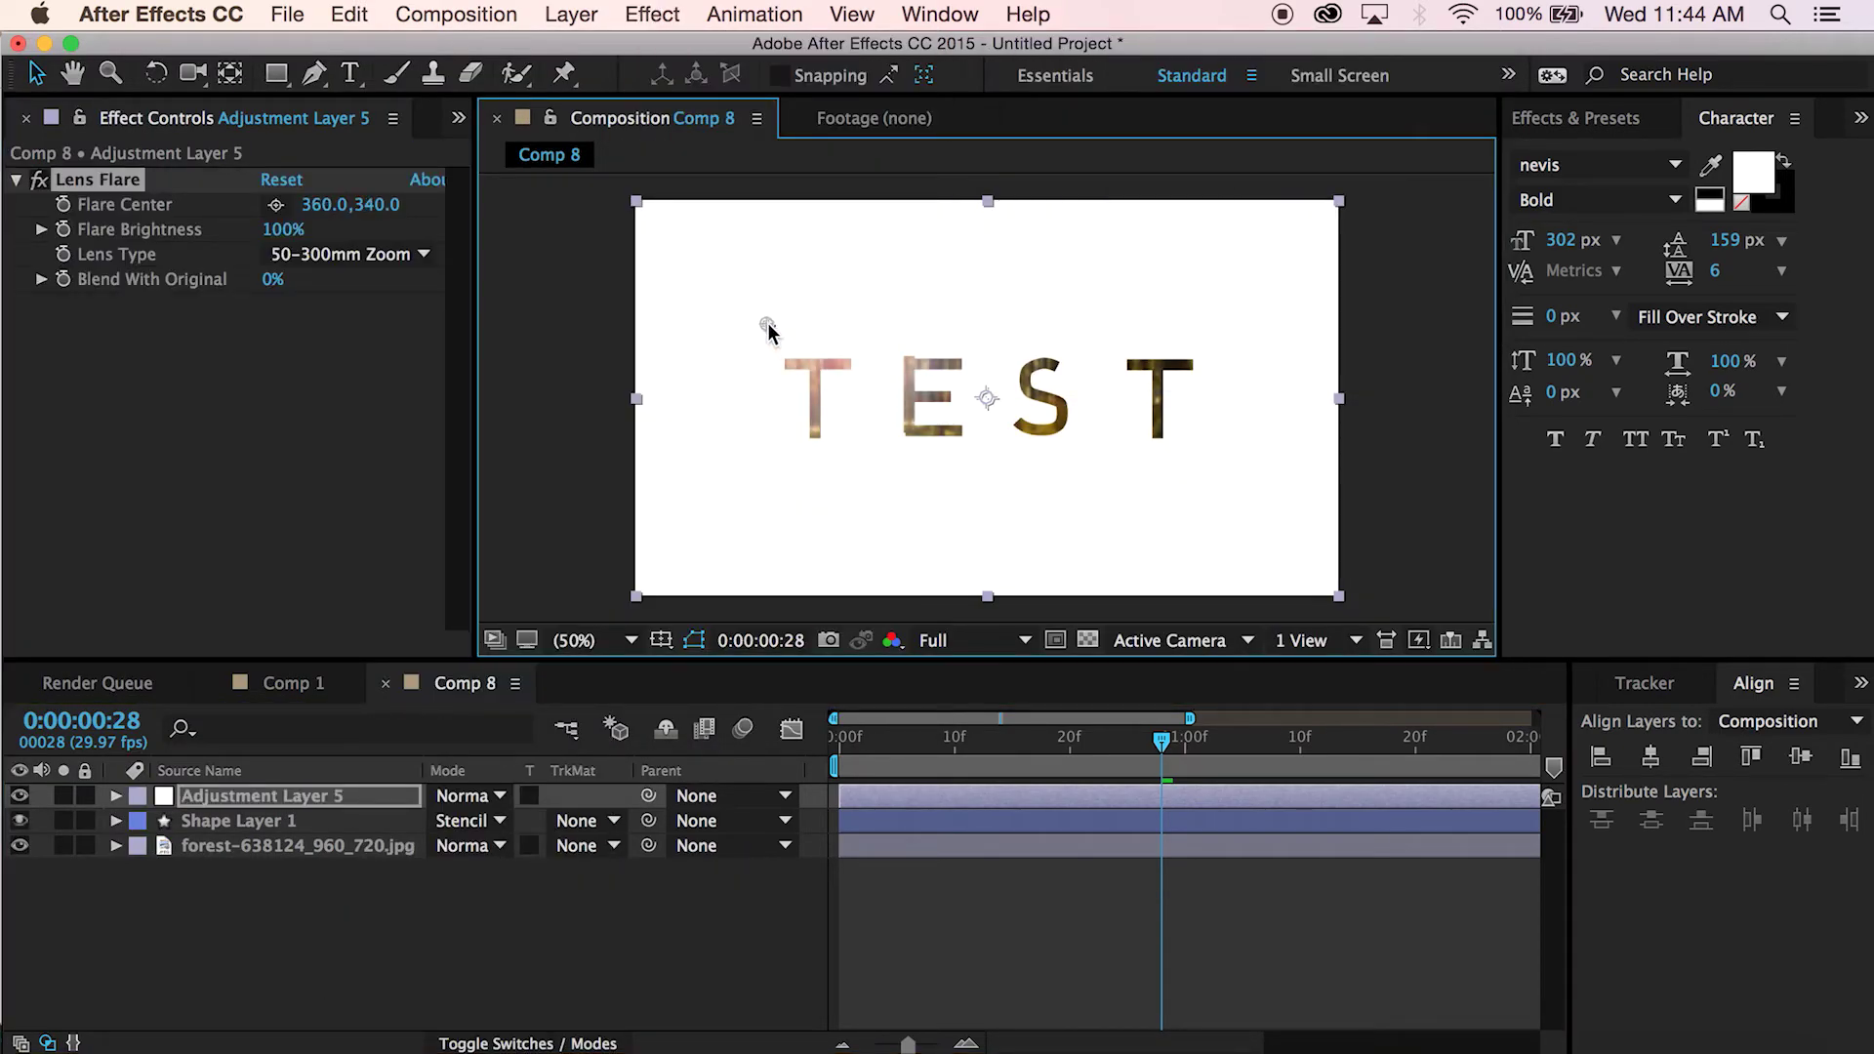
Duplicate the adjustment layer, move the flare centre to 1548,752 at lower right, and preview
left_click(251, 787)
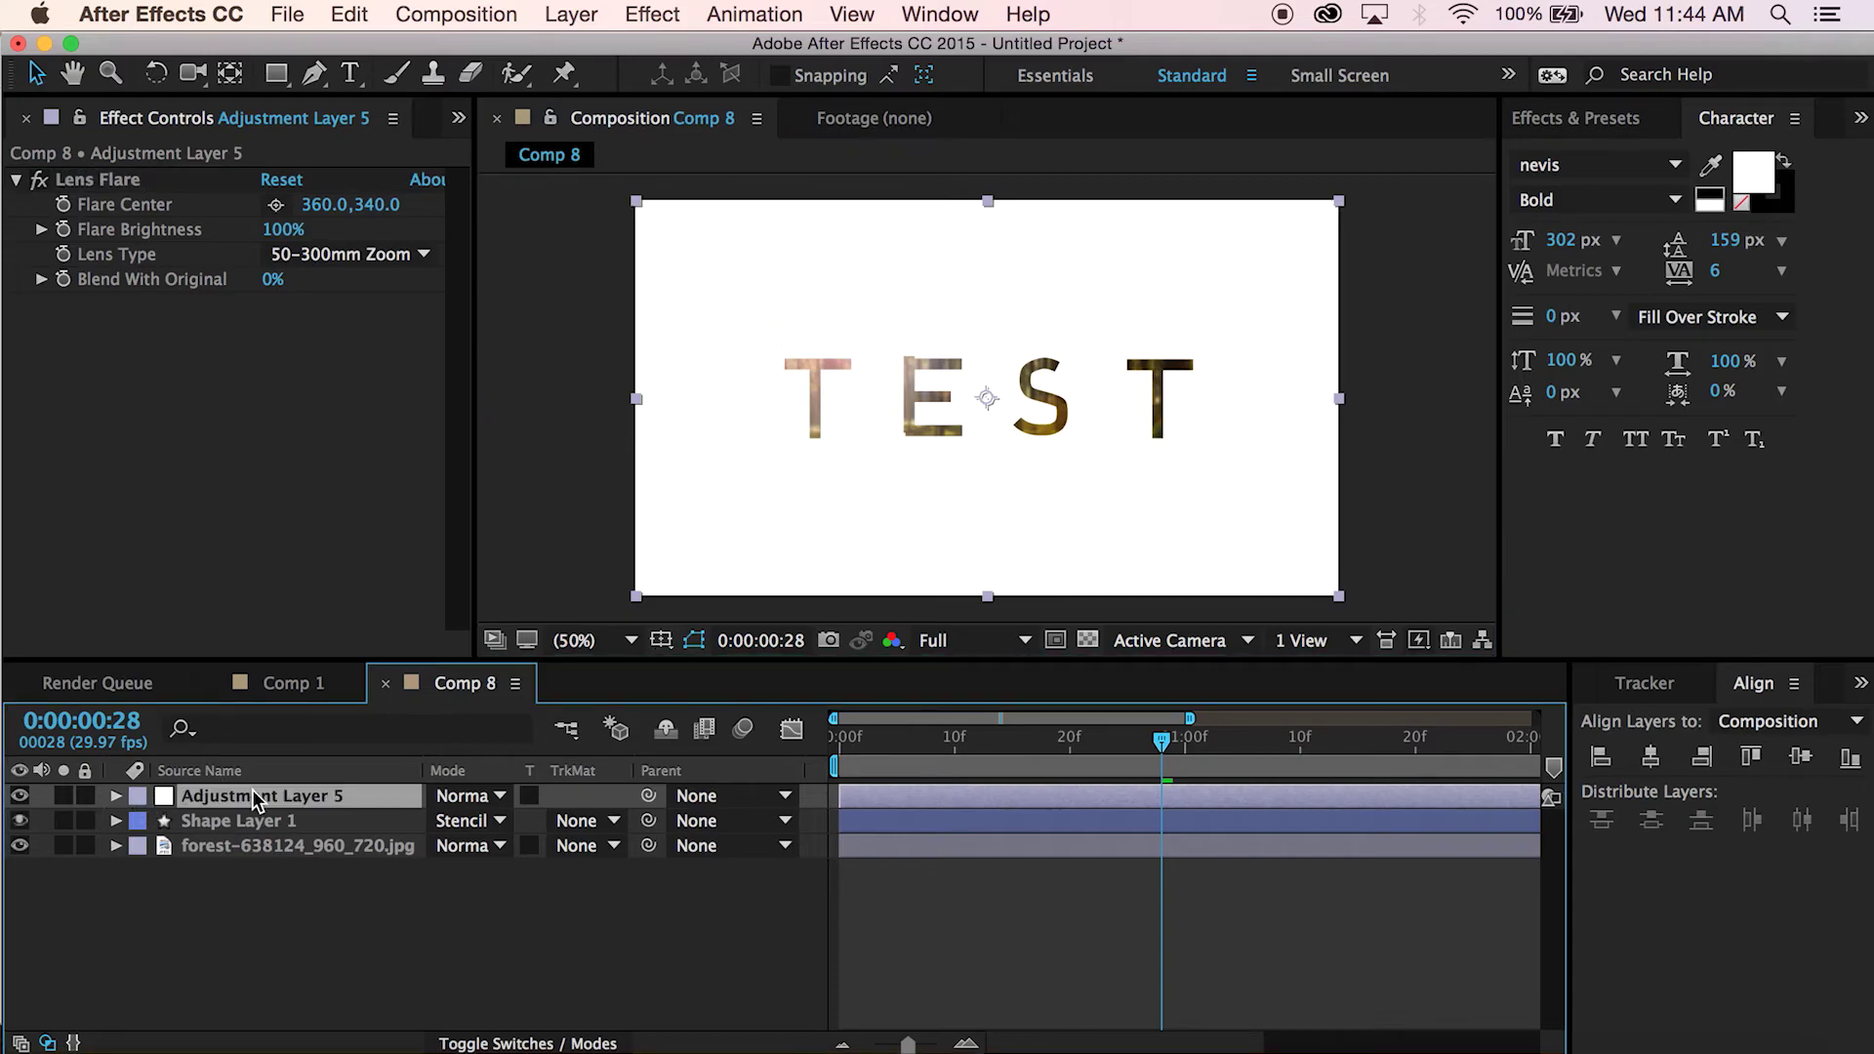
key("super+d")
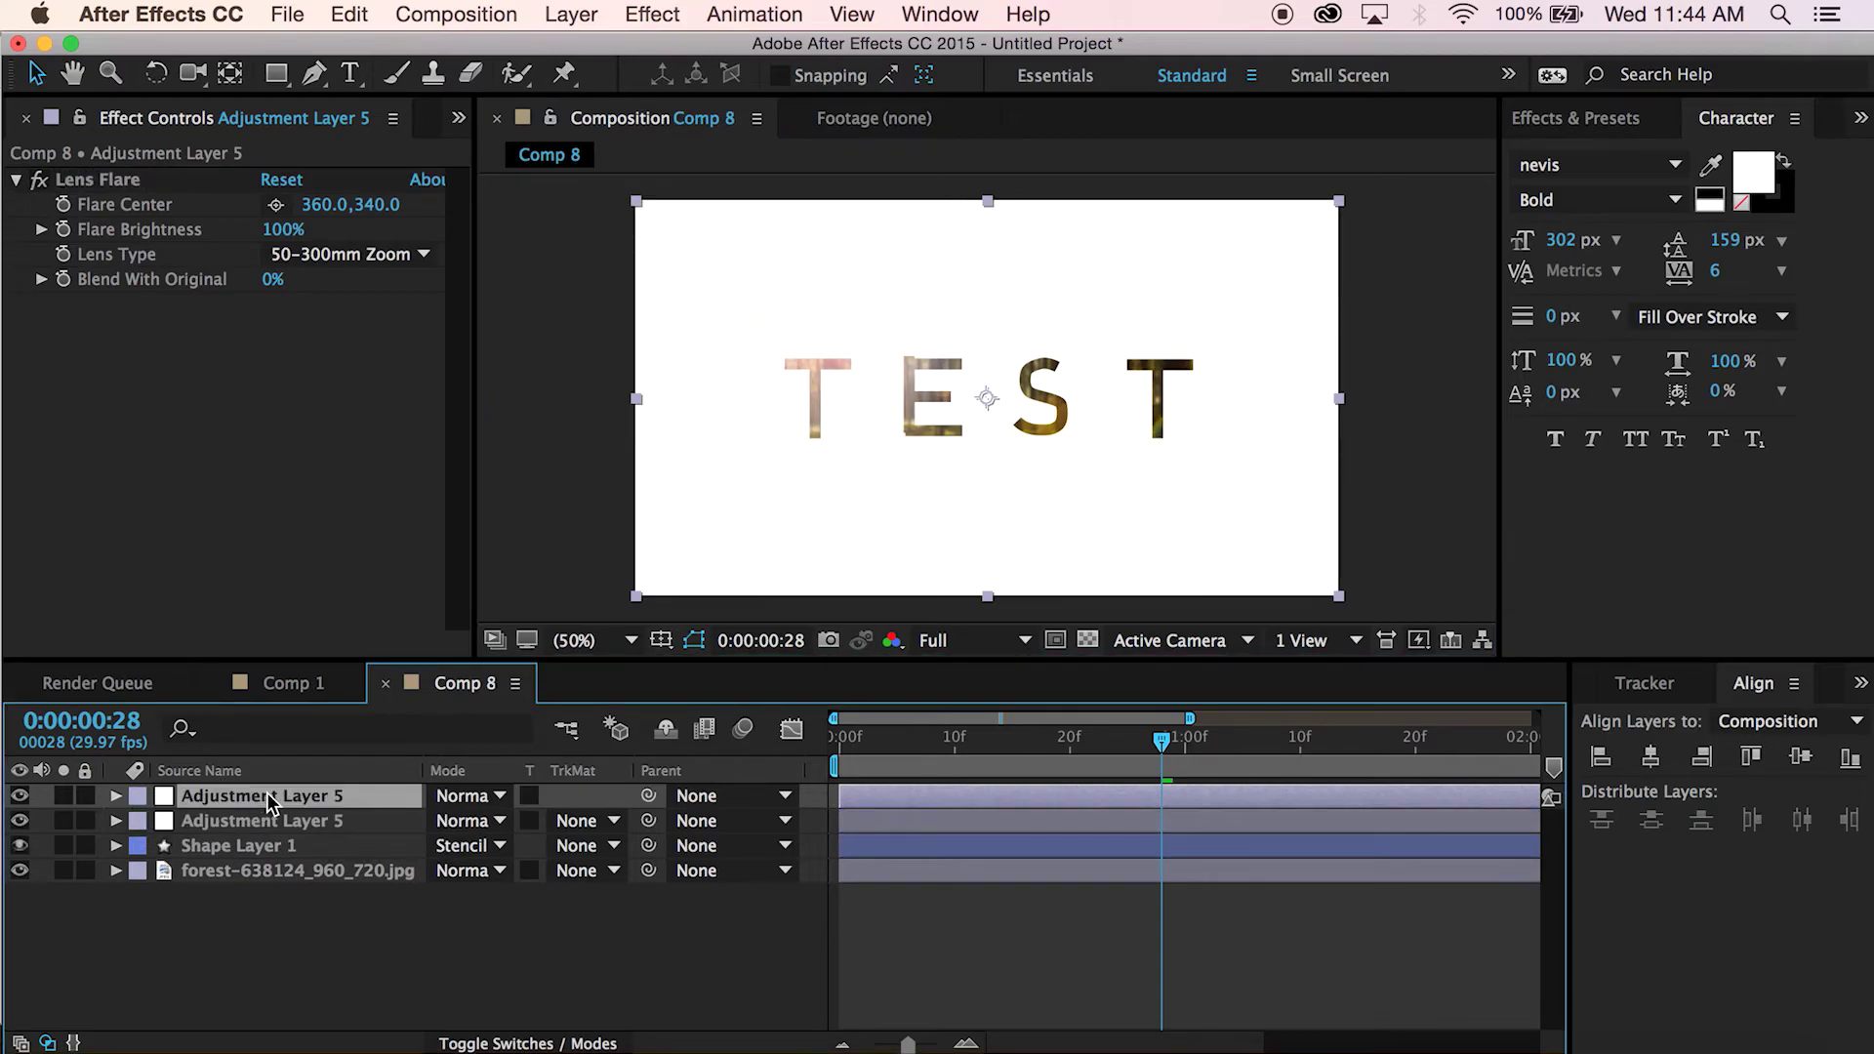
left_click(108, 181)
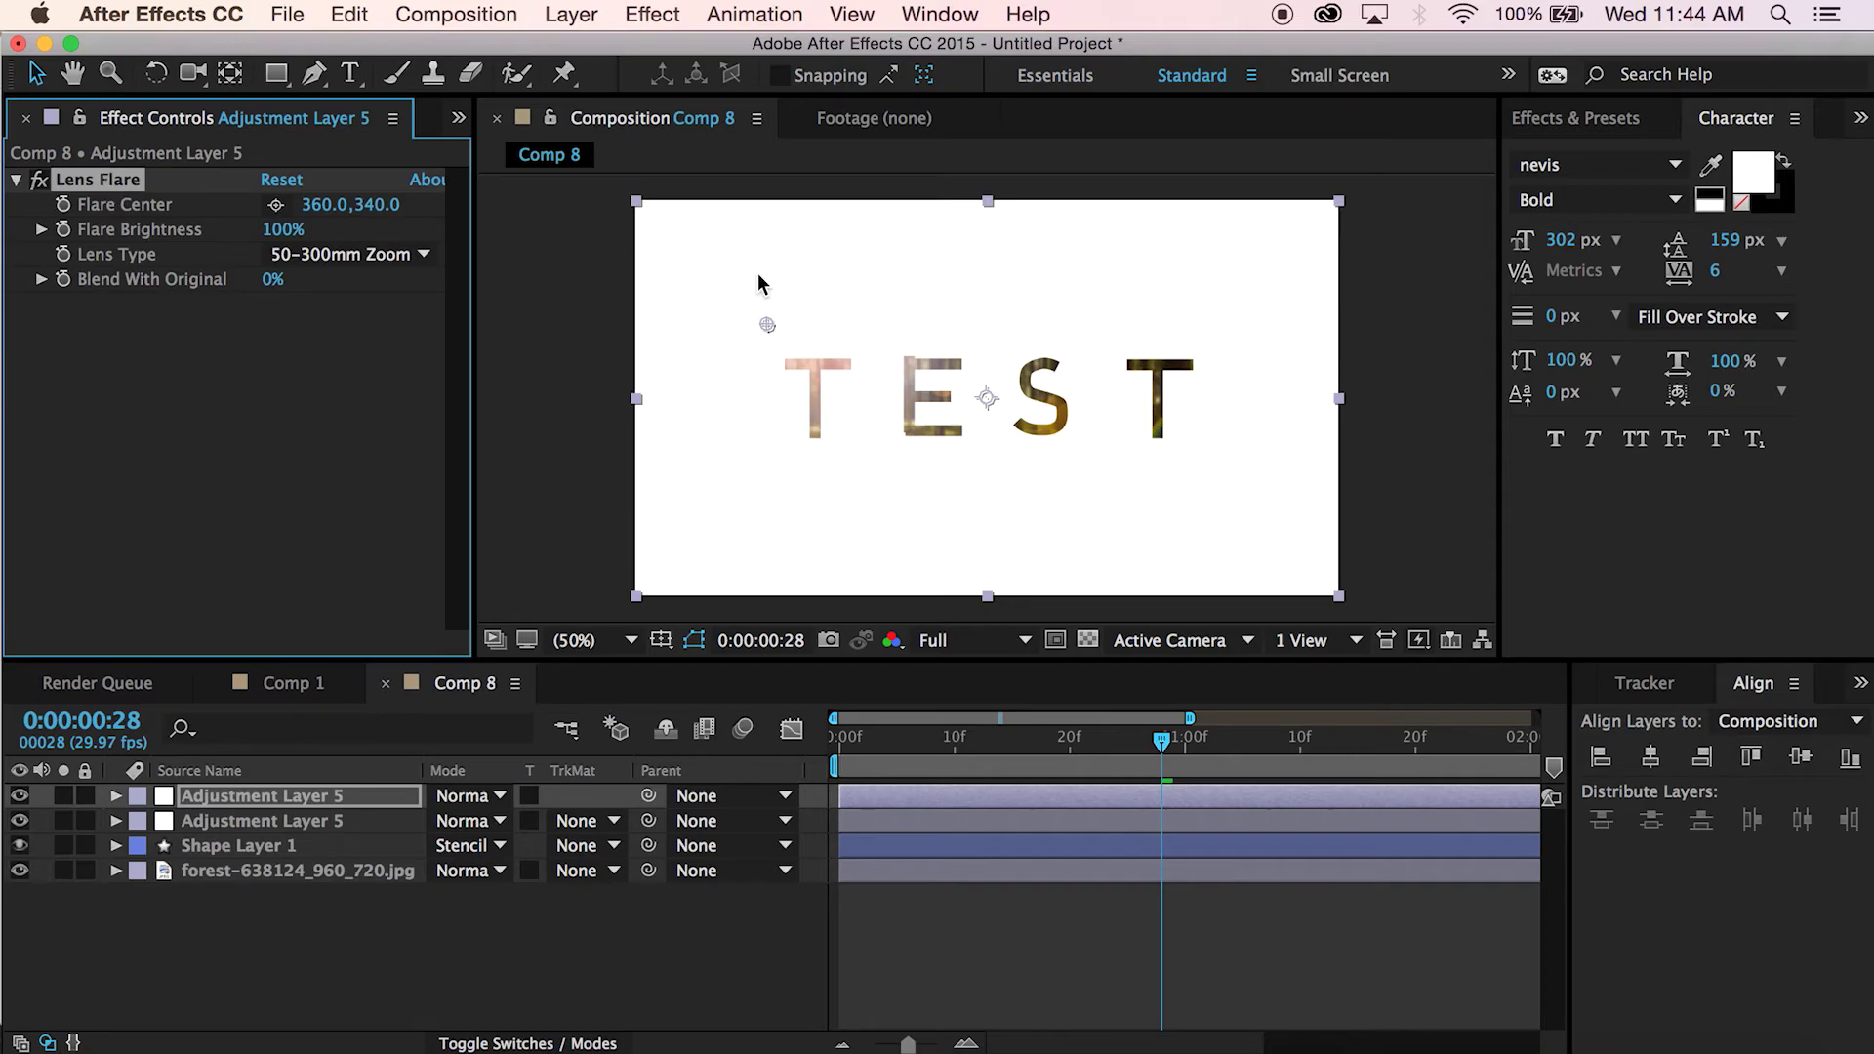
left_click_drag(766, 326, 1201, 475)
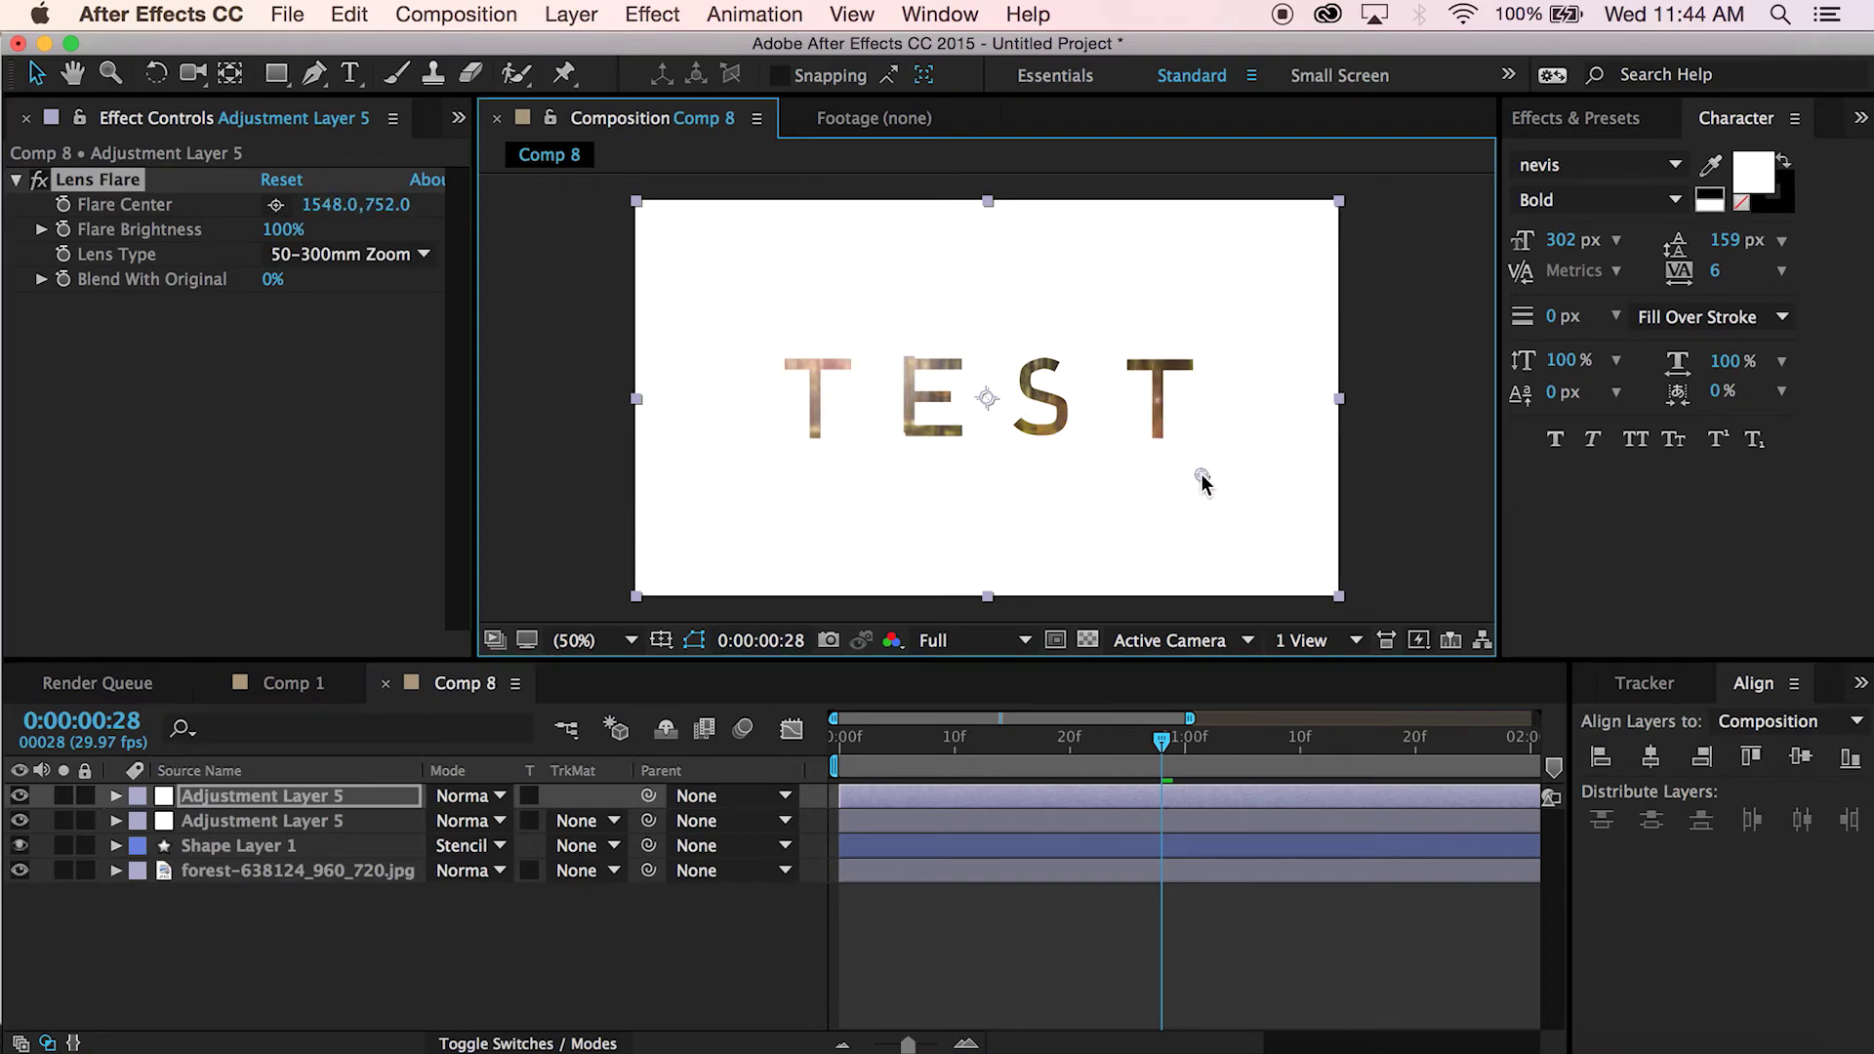
left_click(1103, 744)
key("space")
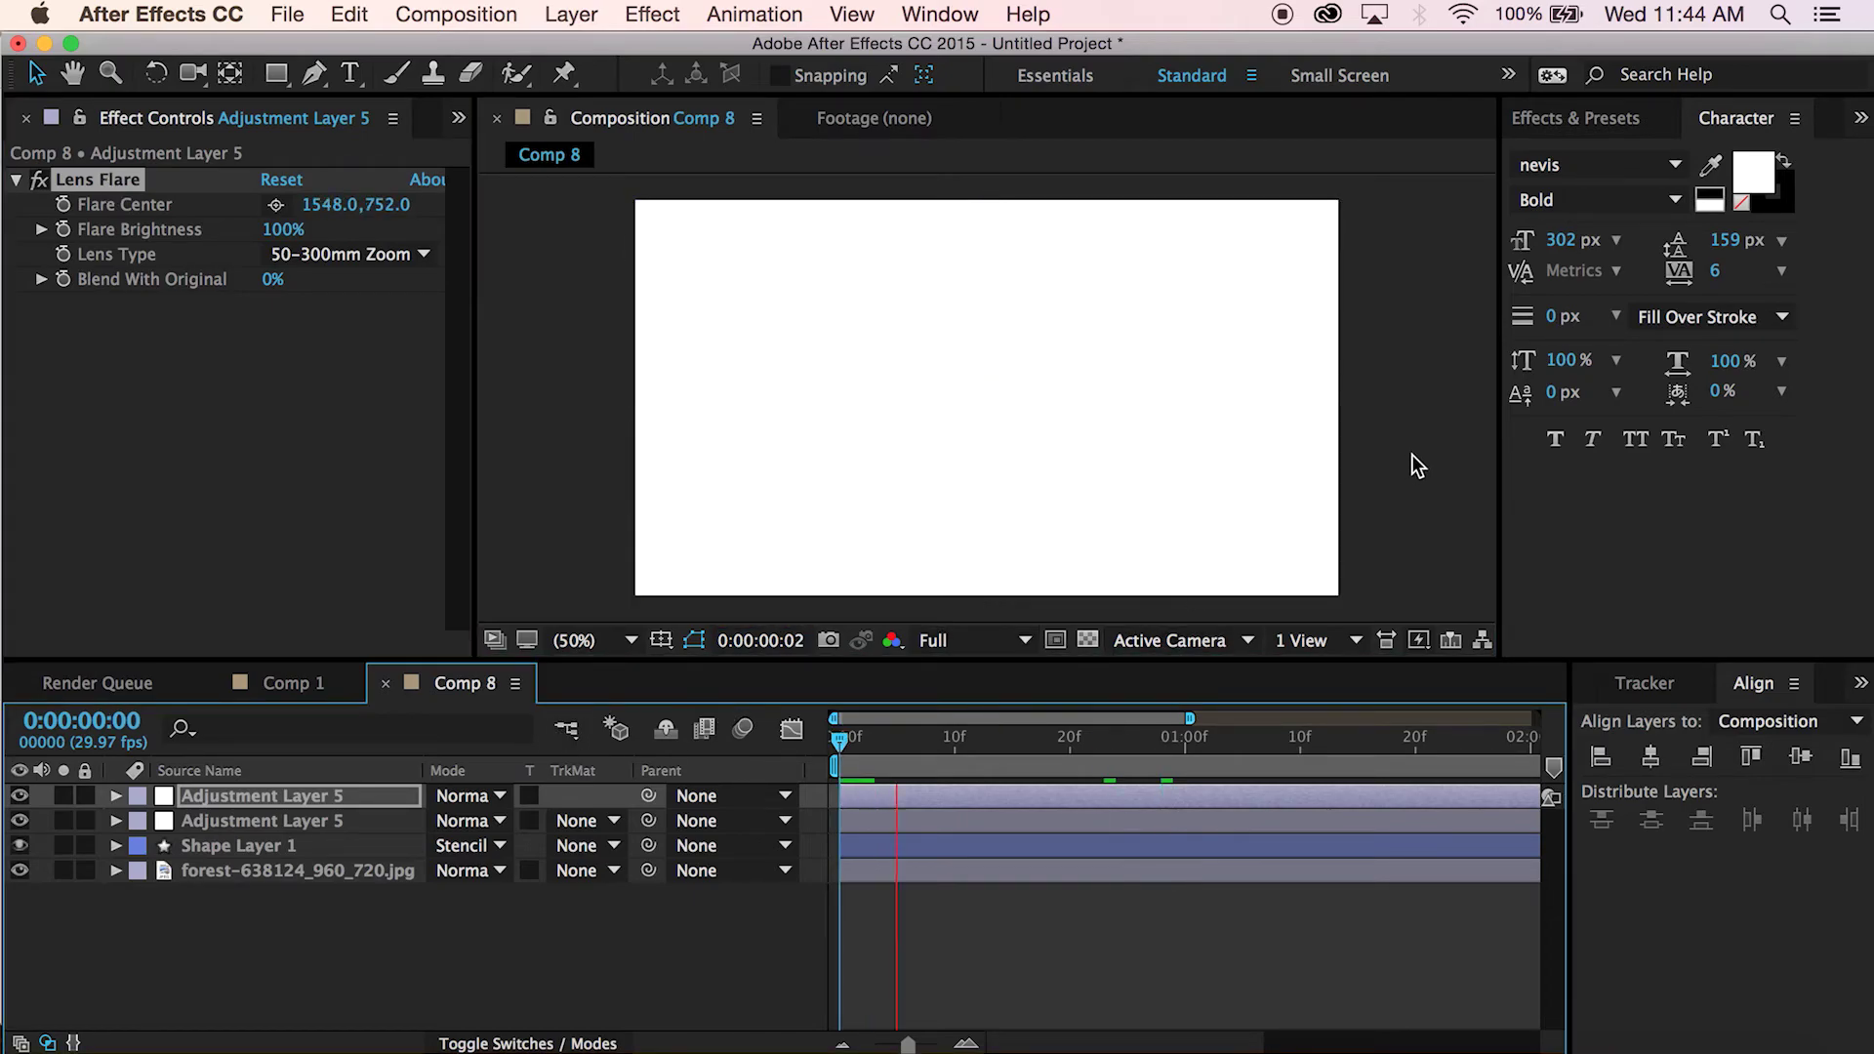